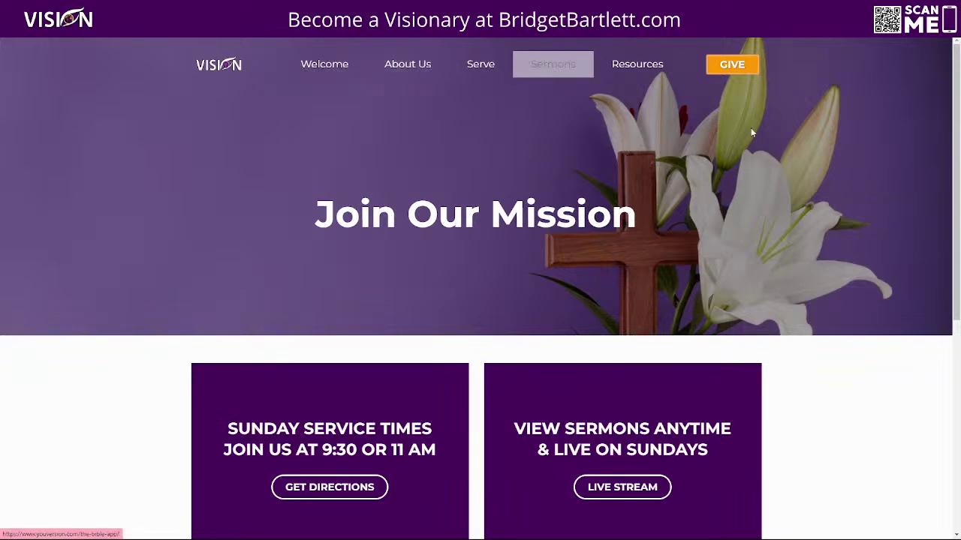
# Step: Open the Sermon #6 post from the Sermons list and read down through its article
pyautogui.scroll(-2, 844, 335)
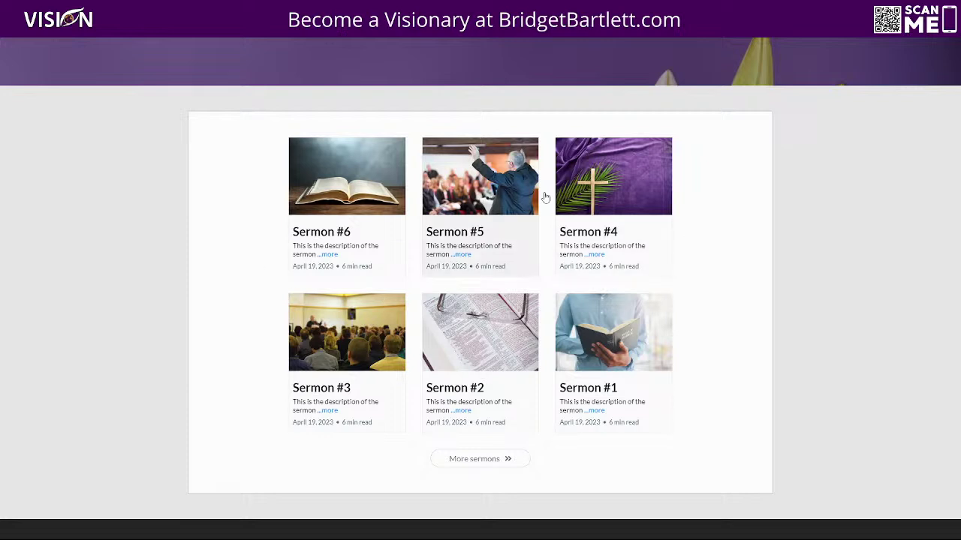
pyautogui.click(325, 172)
pyautogui.scroll(-4, 833, 308)
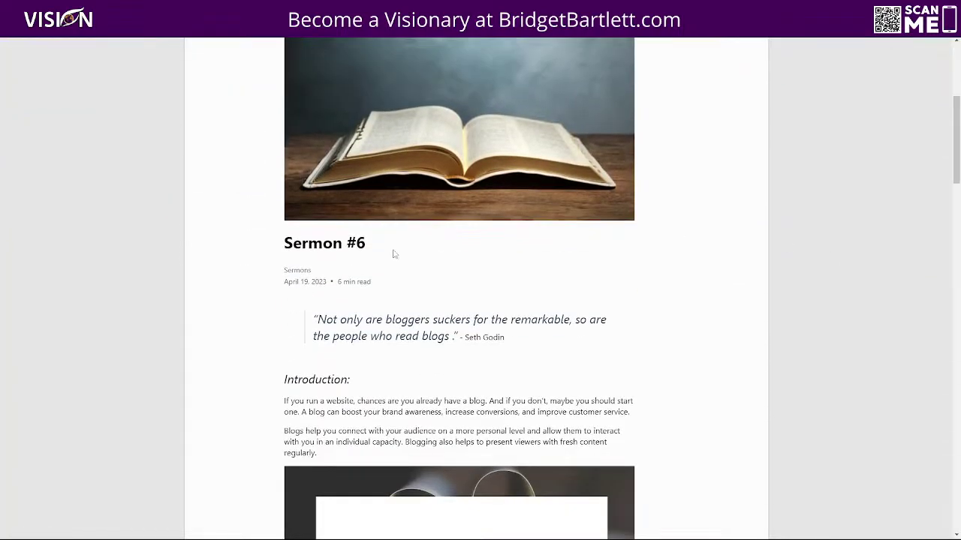
pyautogui.scroll(-11, 750, 348)
pyautogui.scroll(-6, 442, 272)
pyautogui.scroll(1, 443, 271)
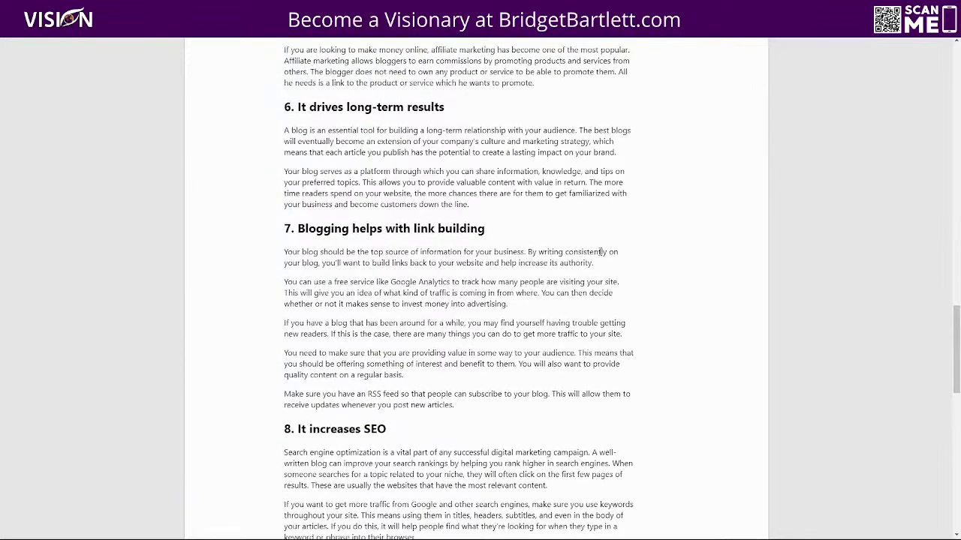
pyautogui.scroll(-5, 553, 255)
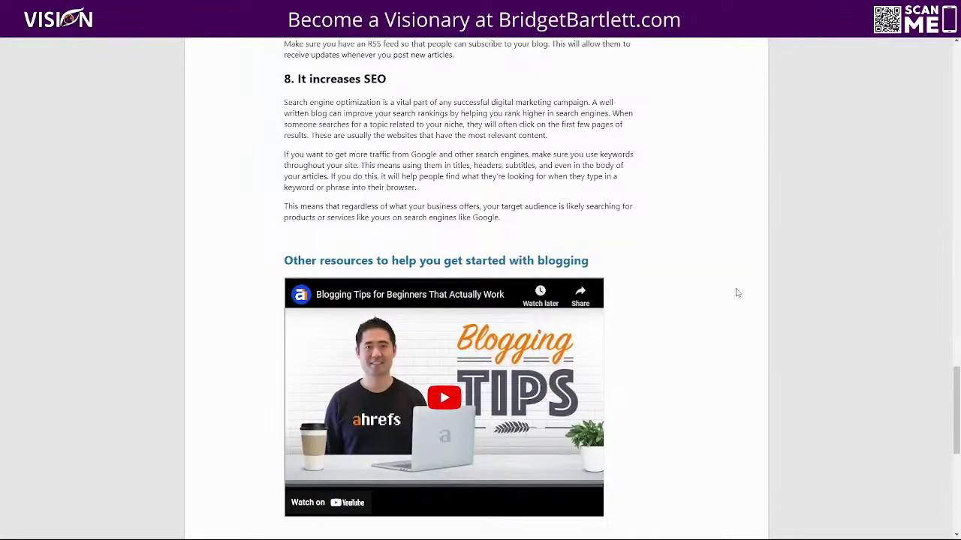
pyautogui.scroll(-3, 745, 291)
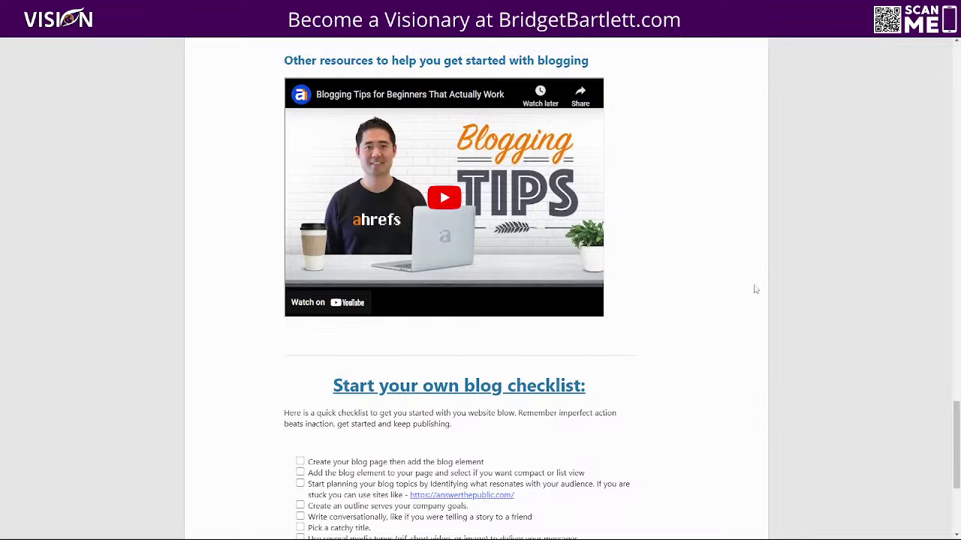
# Step: Scroll back up to the top of the Sermon #6 post
pyautogui.scroll(4, 709, 280)
pyautogui.scroll(1, 709, 280)
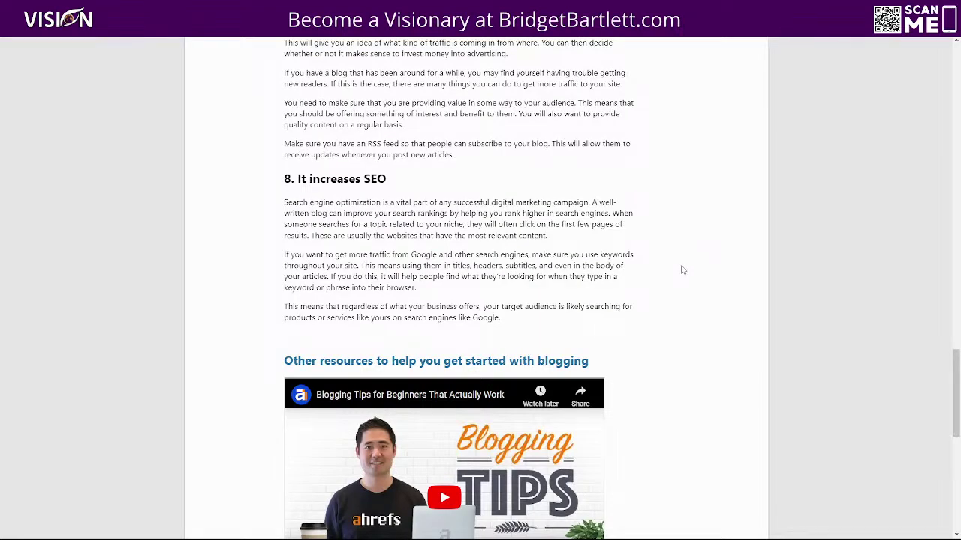
pyautogui.scroll(15, 679, 270)
pyautogui.scroll(15, 675, 276)
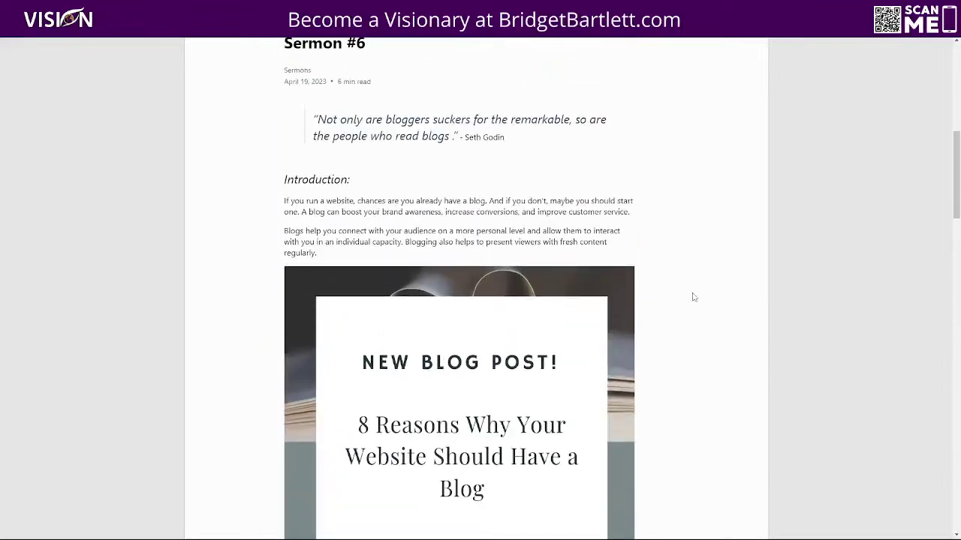
pyautogui.scroll(1, 698, 309)
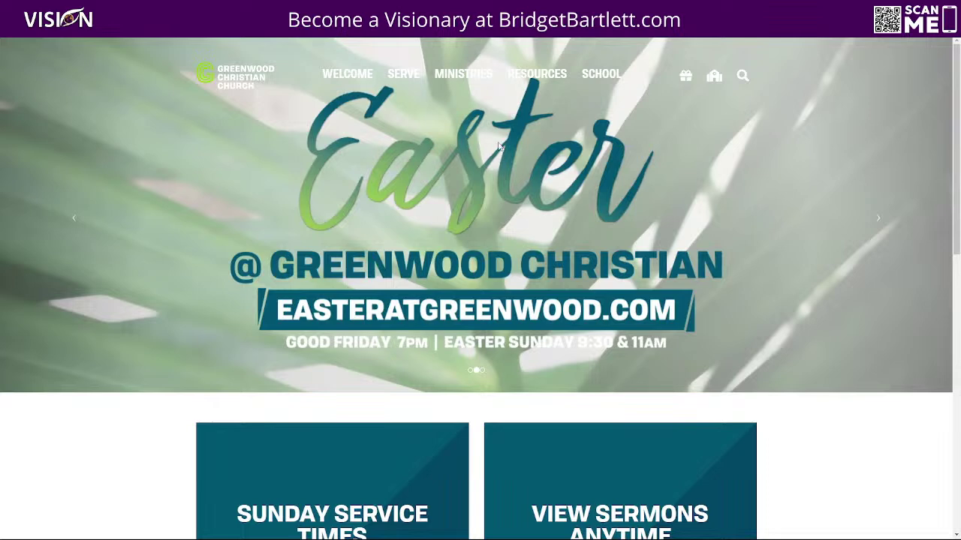
# Step: Open Greenwood's Resources > Watch Live channel on Vimeo Livestream and view a past event
pyautogui.moveTo(323, 81)
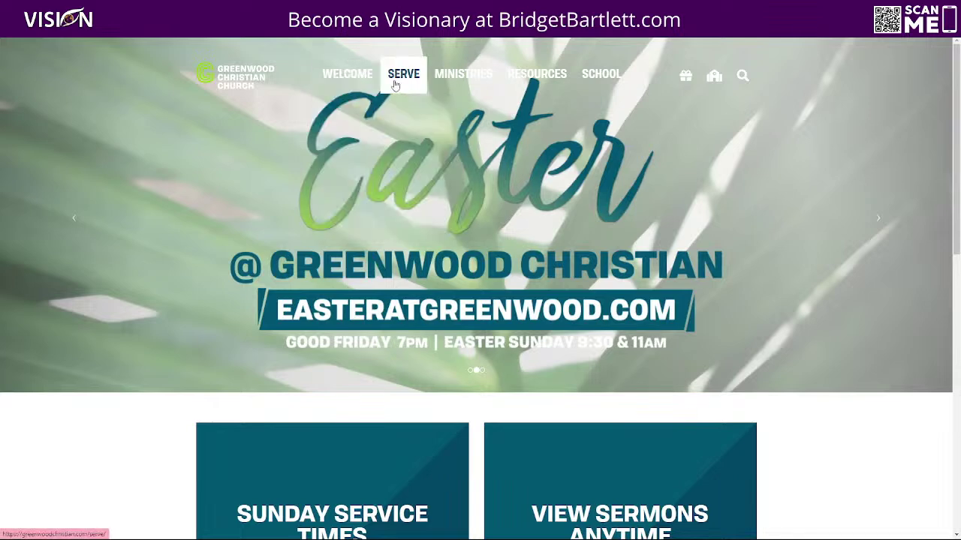
pyautogui.moveTo(535, 72)
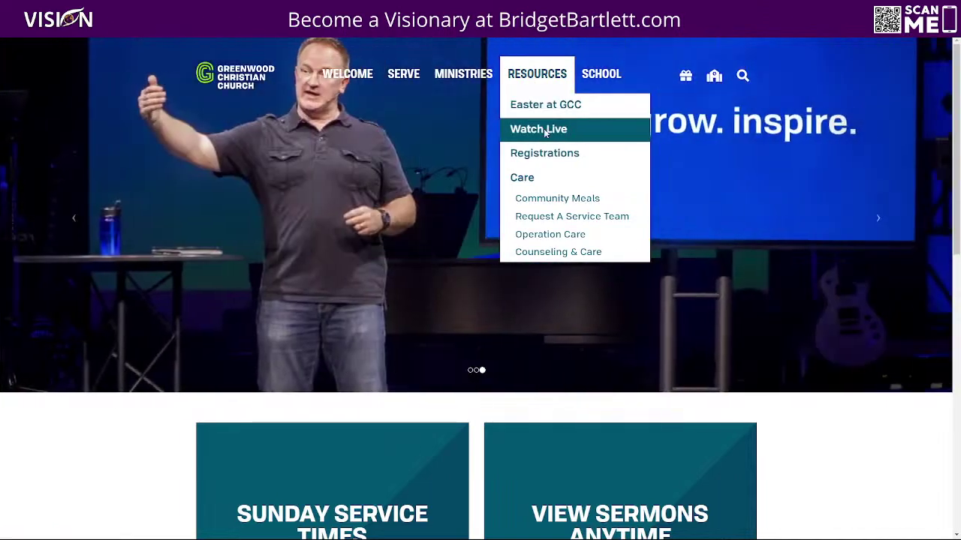
pyautogui.click(544, 131)
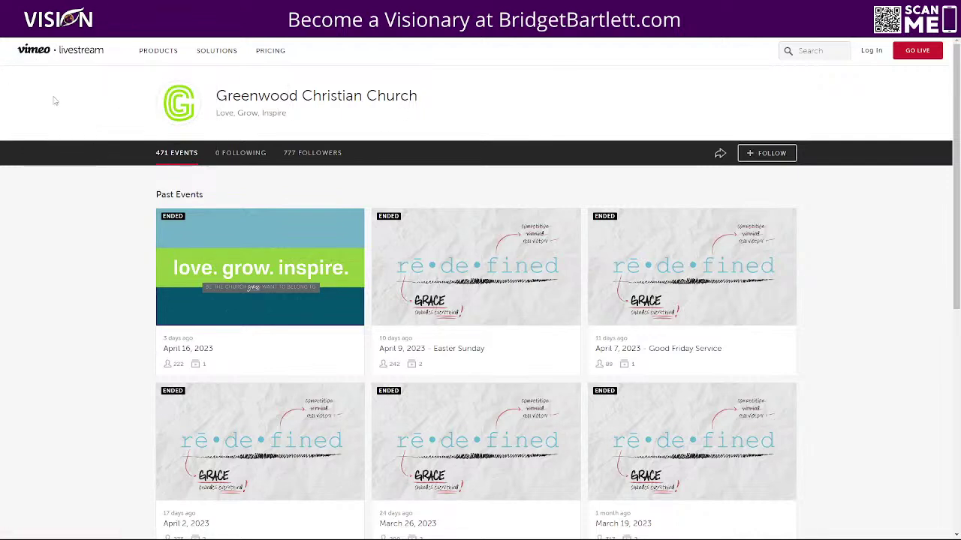
pyautogui.moveTo(217, 59)
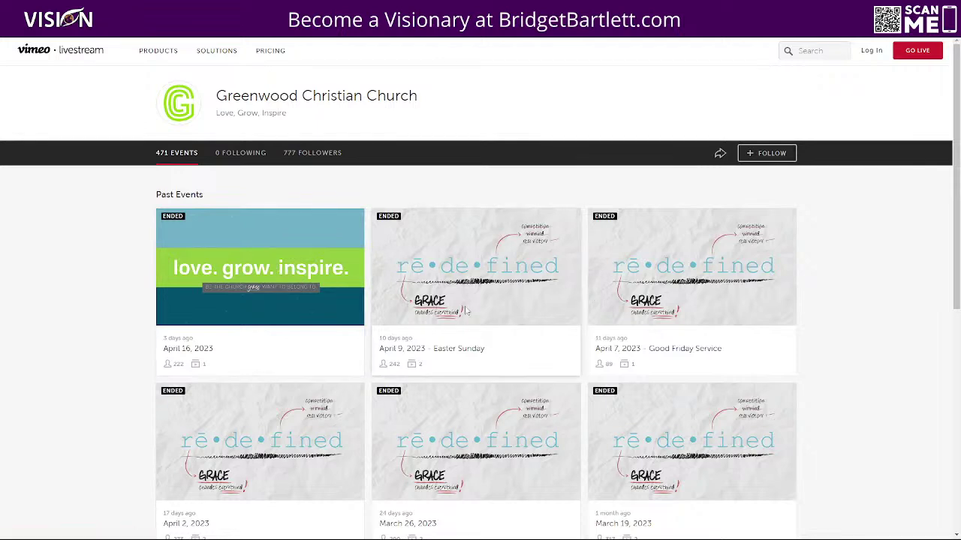
pyautogui.click(276, 259)
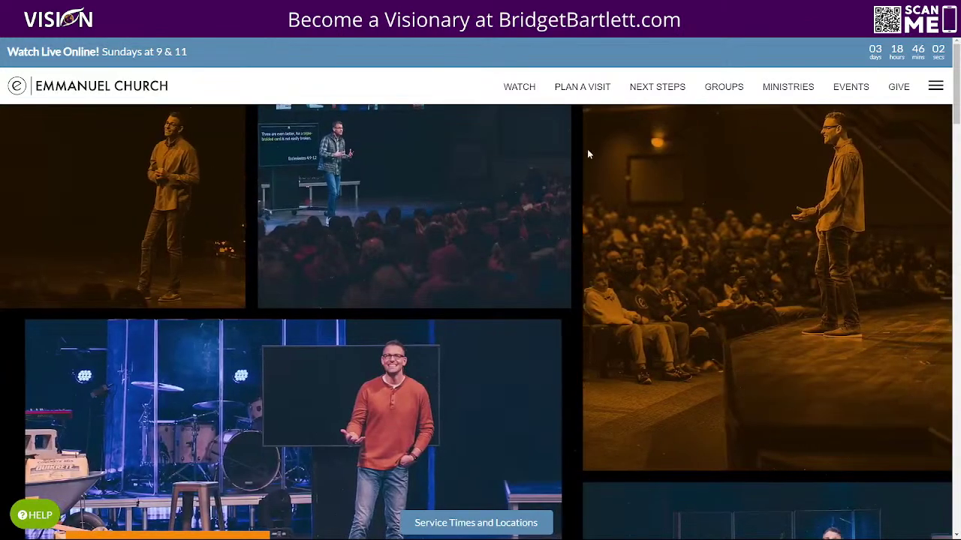
pyautogui.moveTo(514, 87)
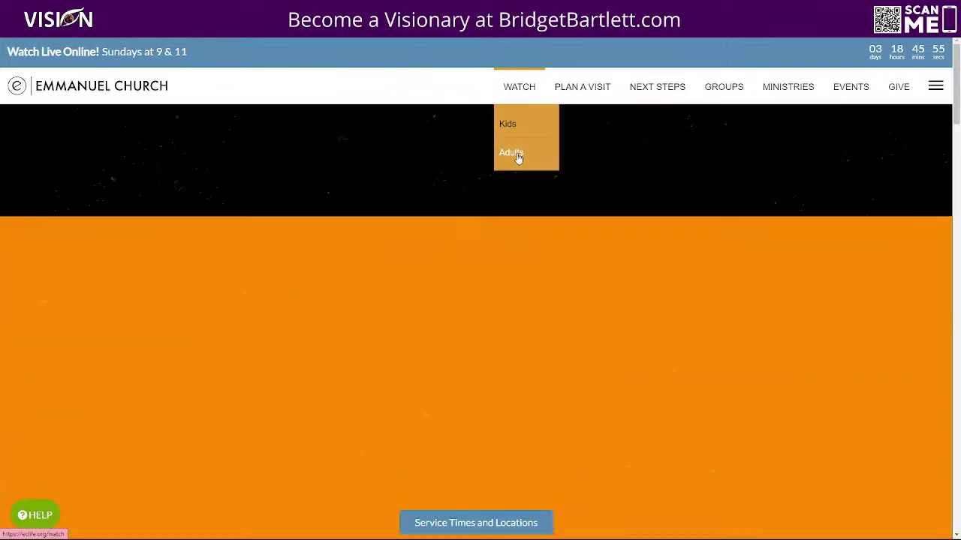
pyautogui.click(514, 154)
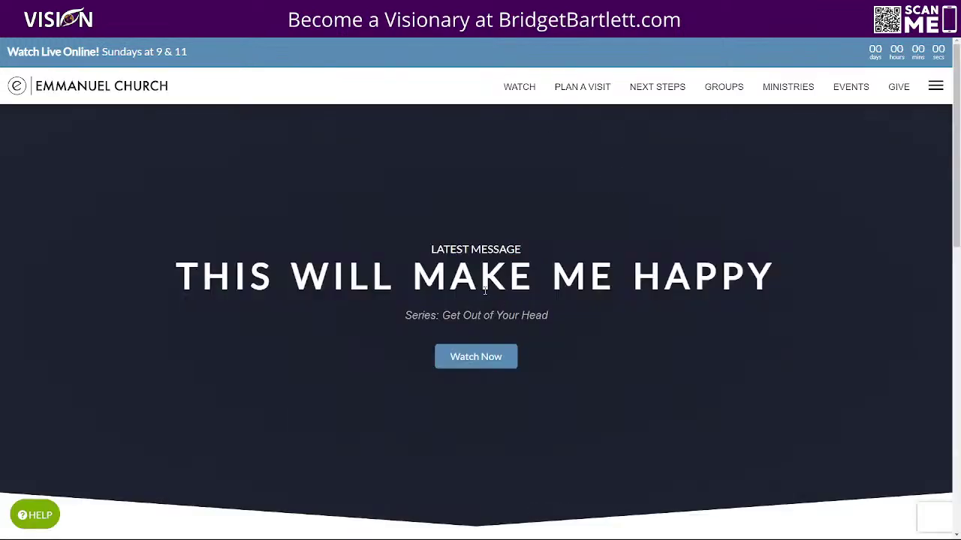
pyautogui.scroll(-1, 581, 289)
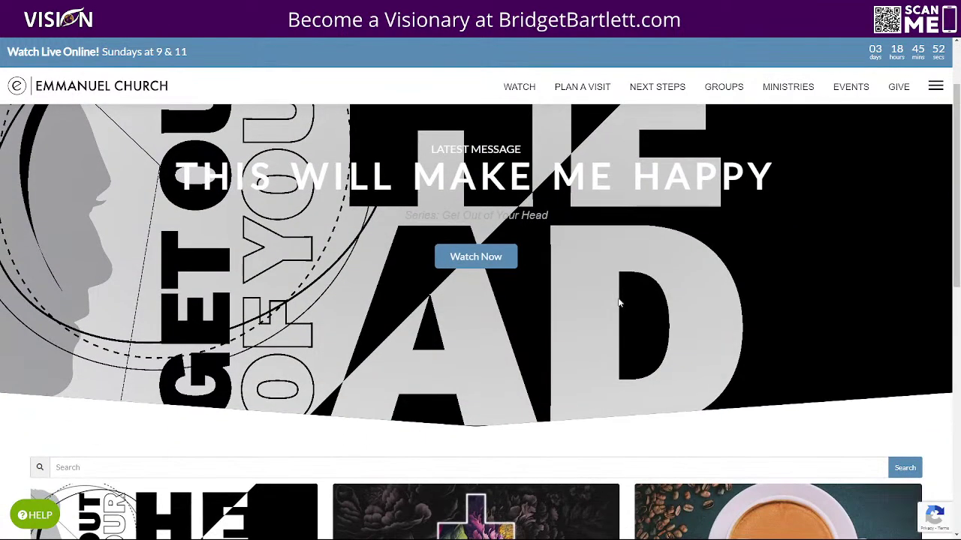
pyautogui.scroll(-2, 580, 289)
pyautogui.scroll(-3, 358, 374)
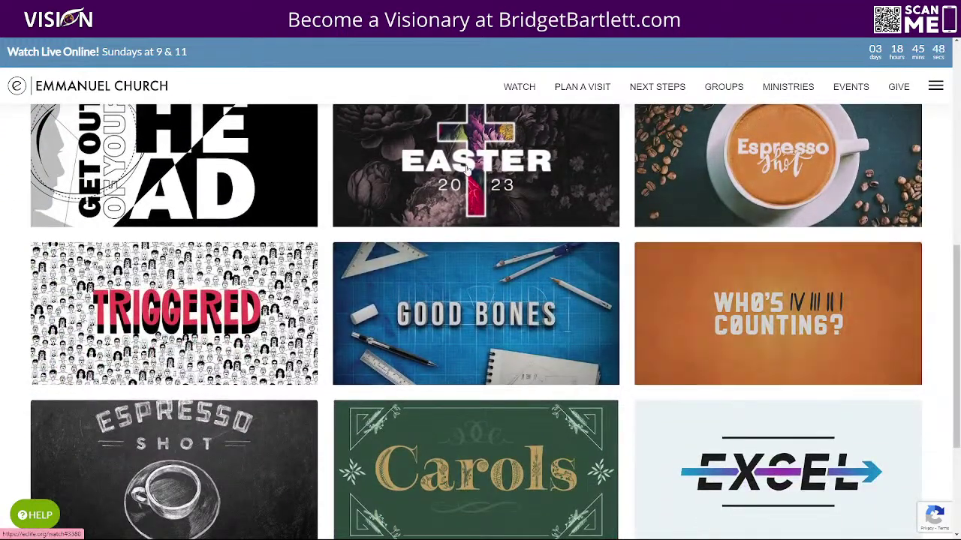
pyautogui.scroll(3, 215, 322)
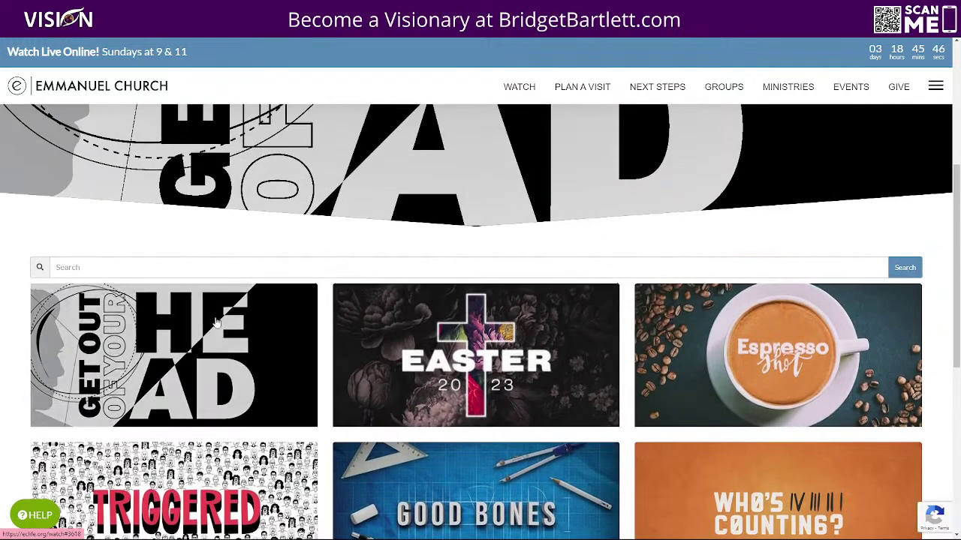
pyautogui.click(180, 363)
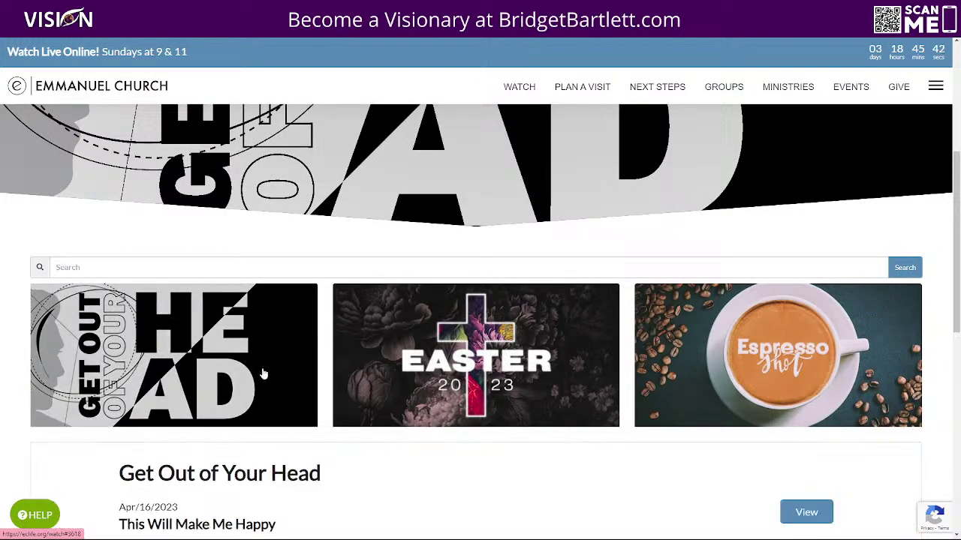
pyautogui.scroll(-1, 486, 353)
pyautogui.scroll(-4, 486, 352)
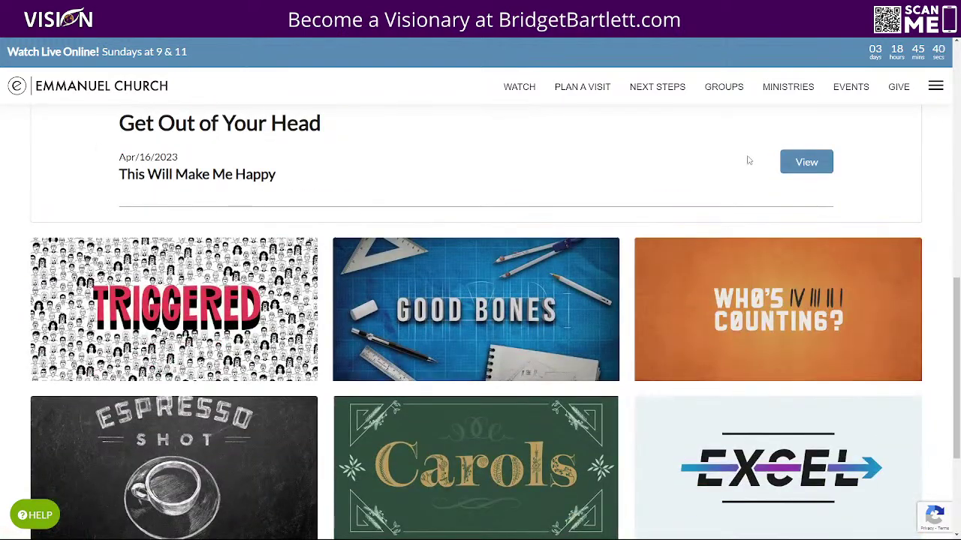
# Step: Open the This Will Make Me Happy message page and review its video and description
pyautogui.click(806, 170)
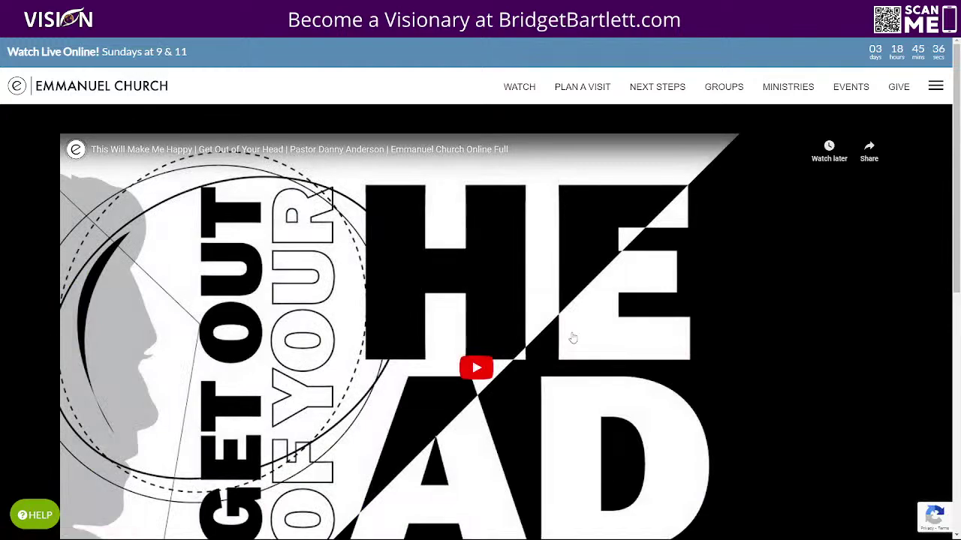
pyautogui.scroll(-6, 652, 302)
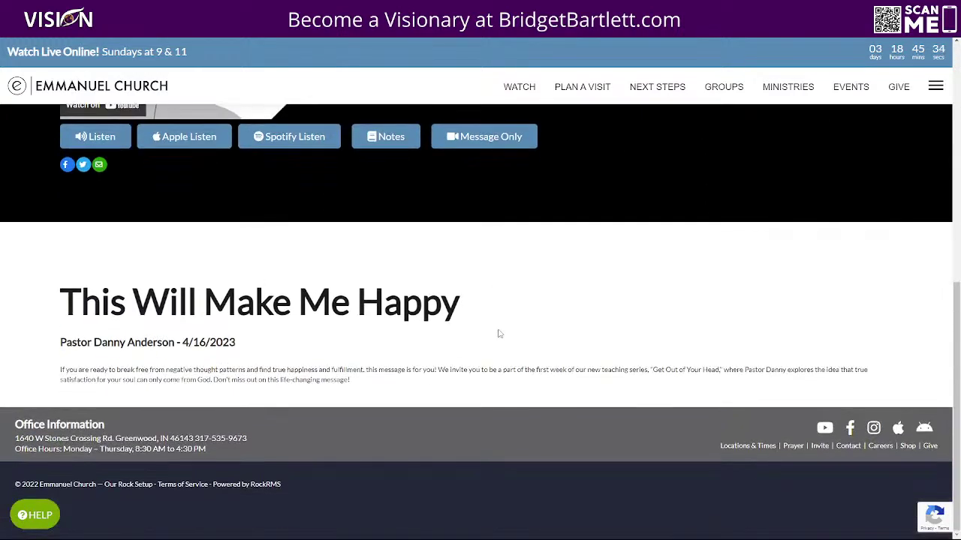
pyautogui.scroll(5, 391, 341)
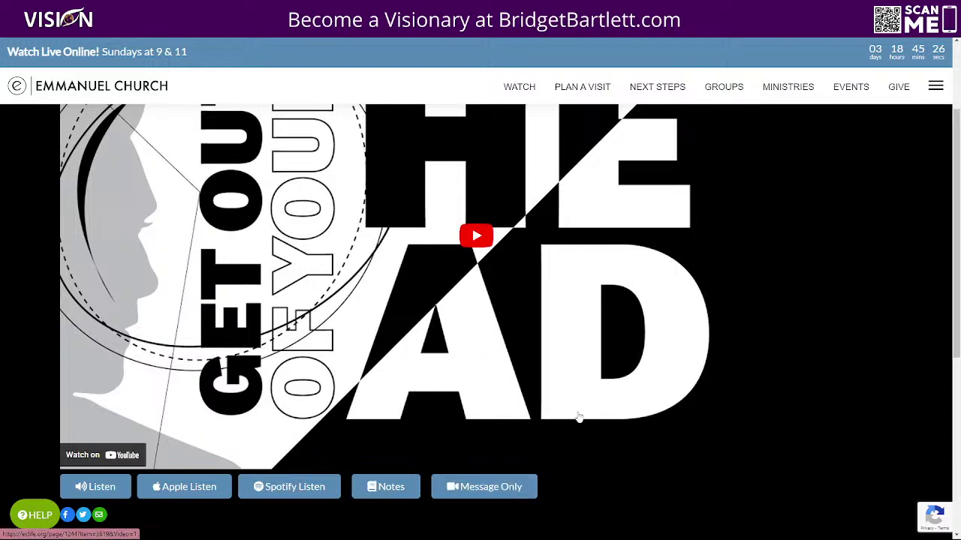
pyautogui.scroll(1, 585, 419)
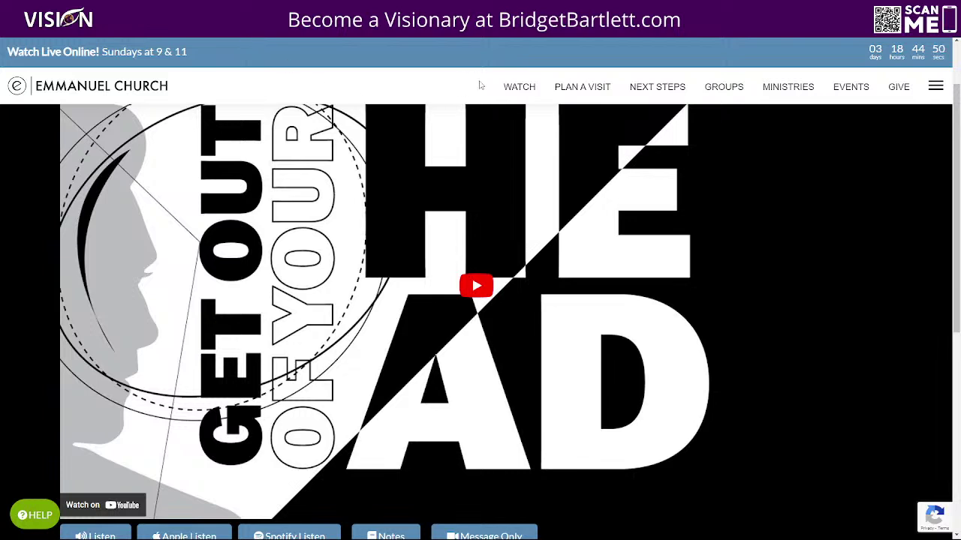
pyautogui.moveTo(503, 86)
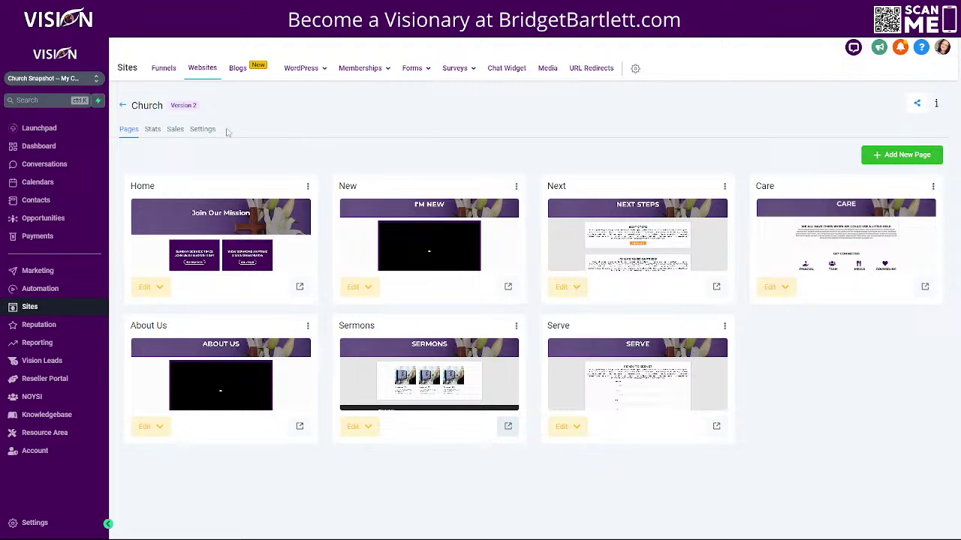
# Step: Preview the Church site's Sermons page, then go to the Welcome home page and scroll it
pyautogui.click(508, 426)
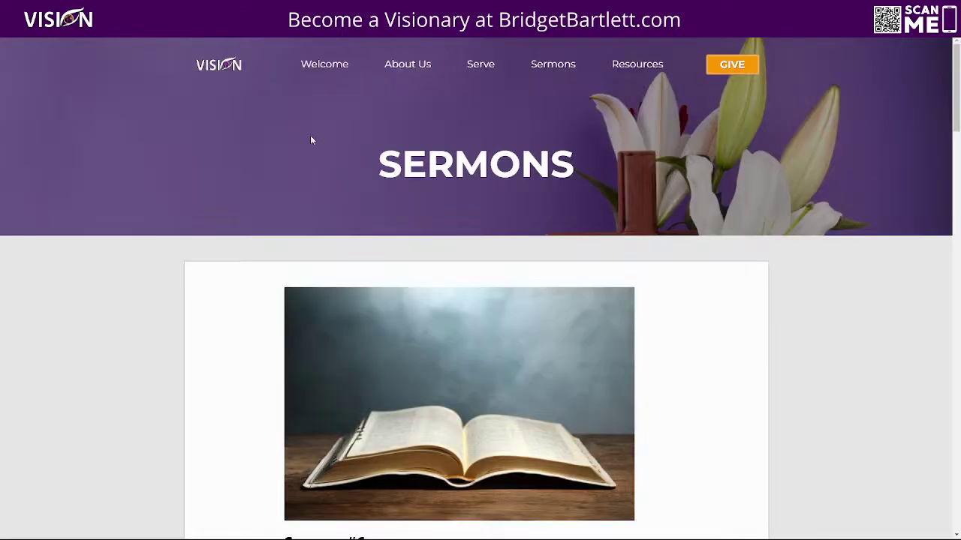
pyautogui.click(312, 64)
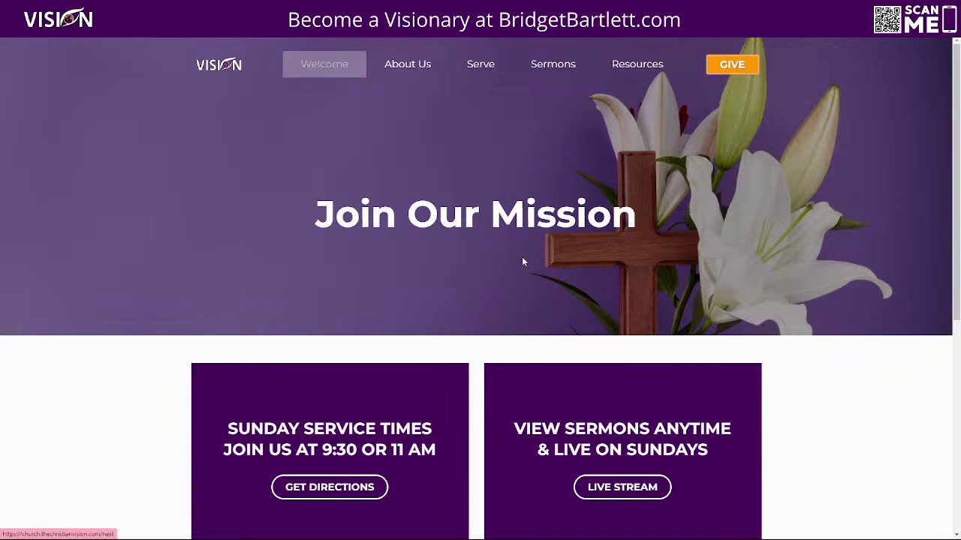
pyautogui.scroll(-4, 810, 303)
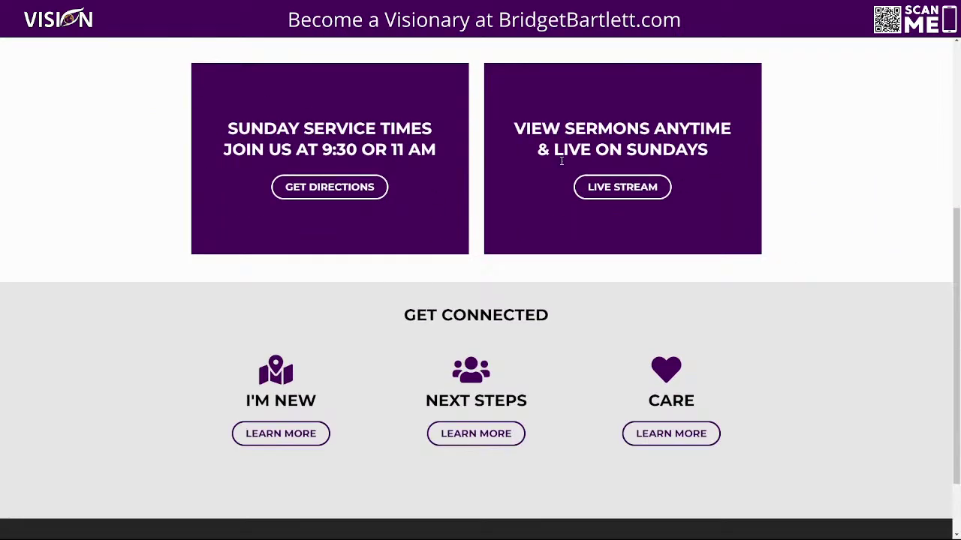
pyautogui.scroll(-1, 837, 300)
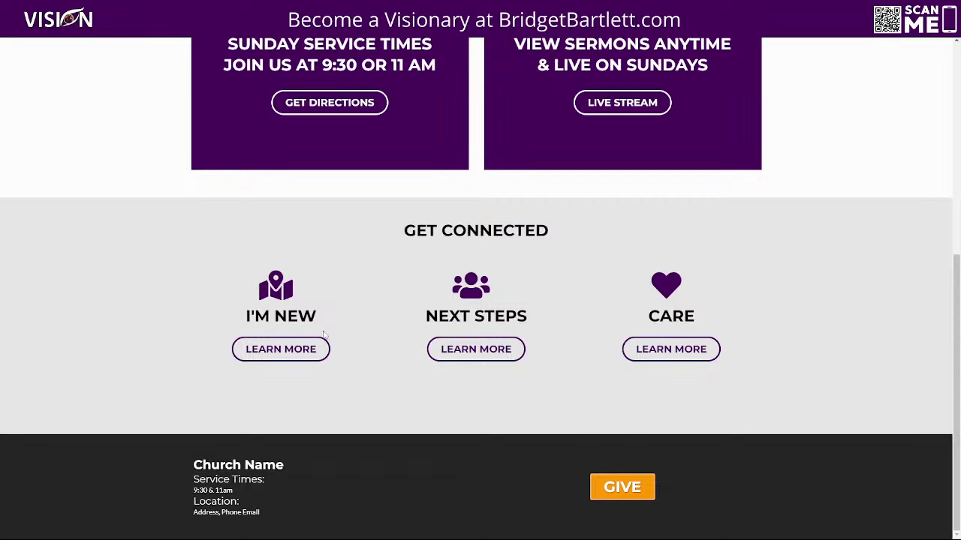
pyautogui.scroll(5, 376, 367)
pyautogui.moveTo(323, 60)
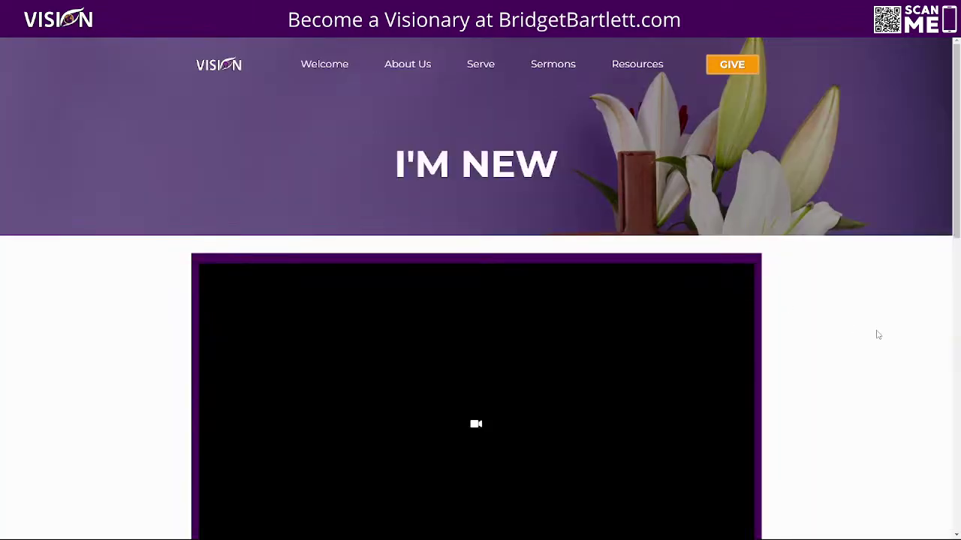
# Step: Scroll through the live church site's Welcome home page
pyautogui.scroll(-5, 804, 307)
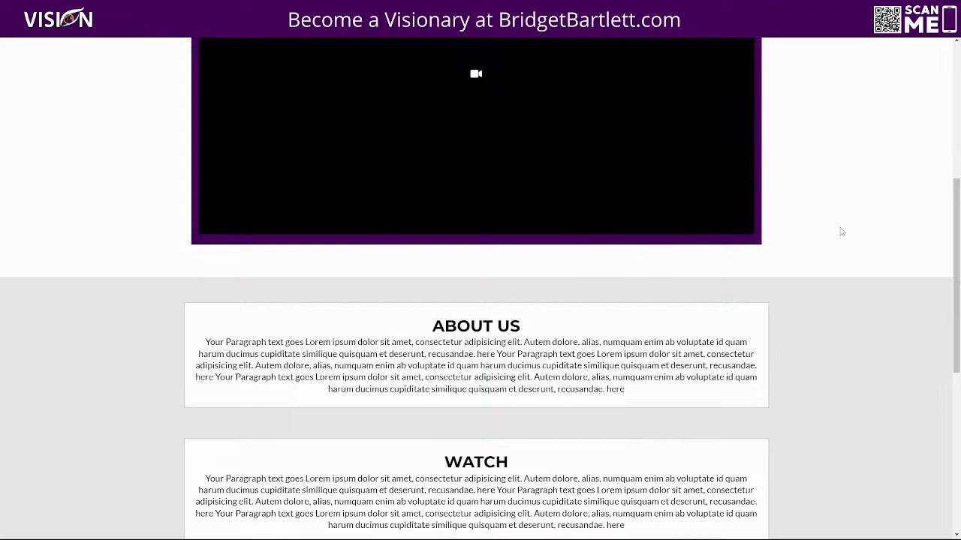
pyautogui.scroll(-5, 809, 320)
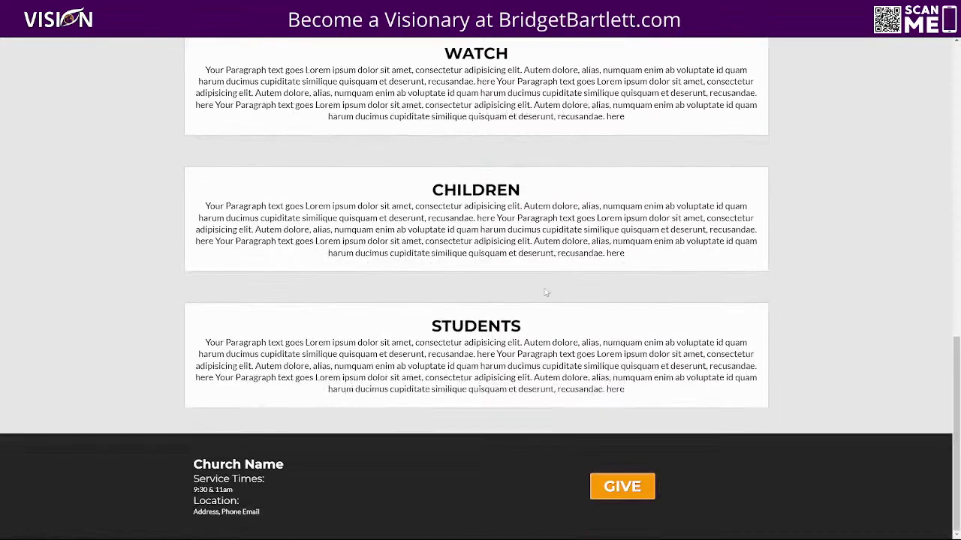
pyautogui.scroll(10, 787, 328)
pyautogui.scroll(2, 335, 292)
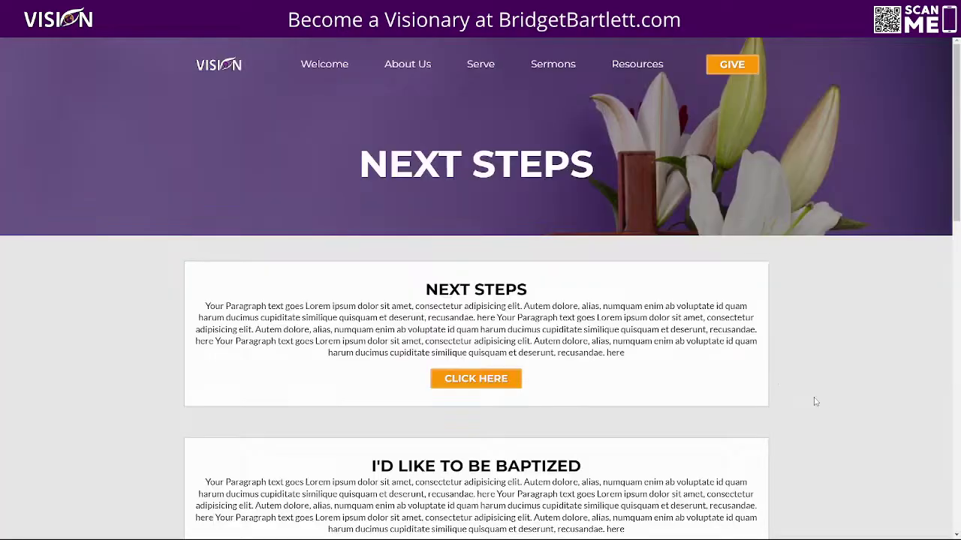
pyautogui.scroll(-5, 813, 398)
pyautogui.scroll(-2, 809, 381)
pyautogui.scroll(-5, 806, 353)
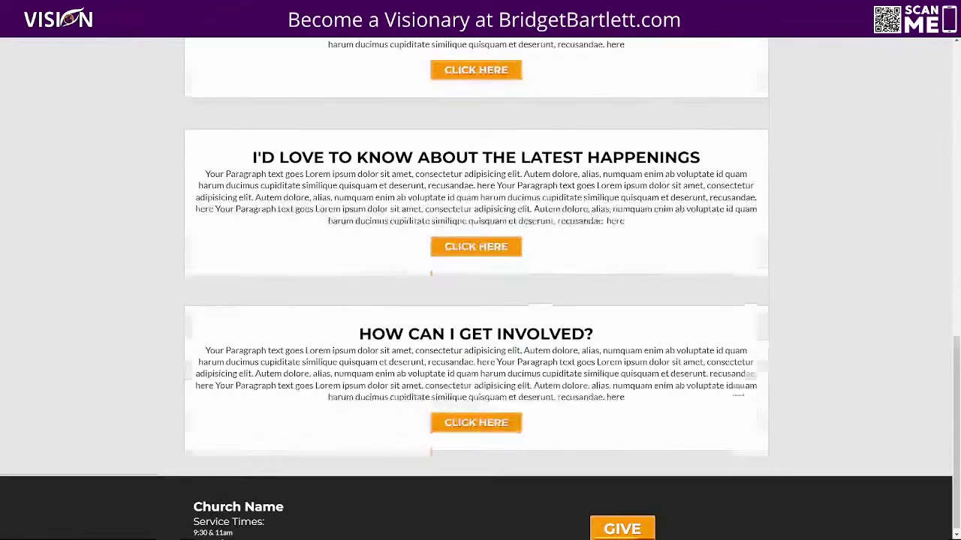
pyautogui.scroll(12, 748, 381)
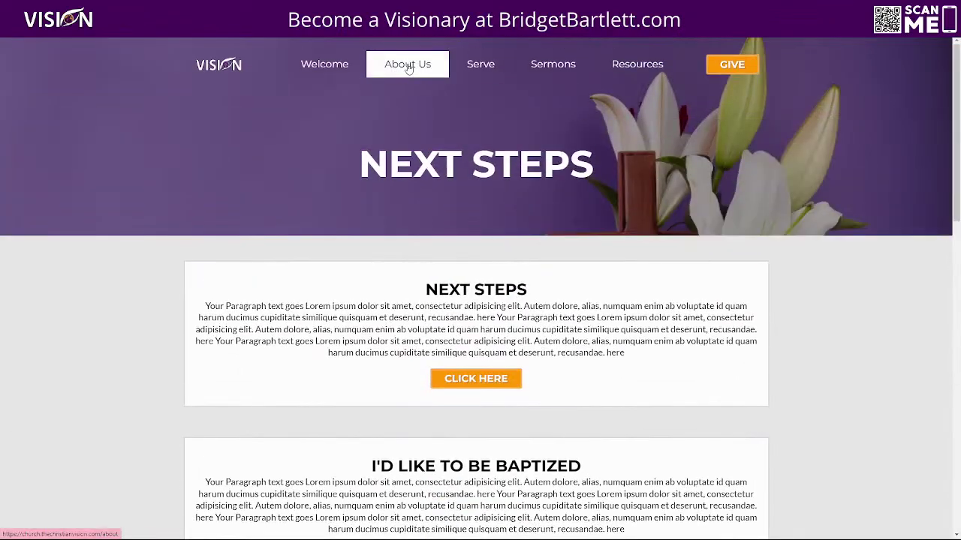
# Step: Open the church site's Care page and scroll through it
pyautogui.moveTo(323, 66)
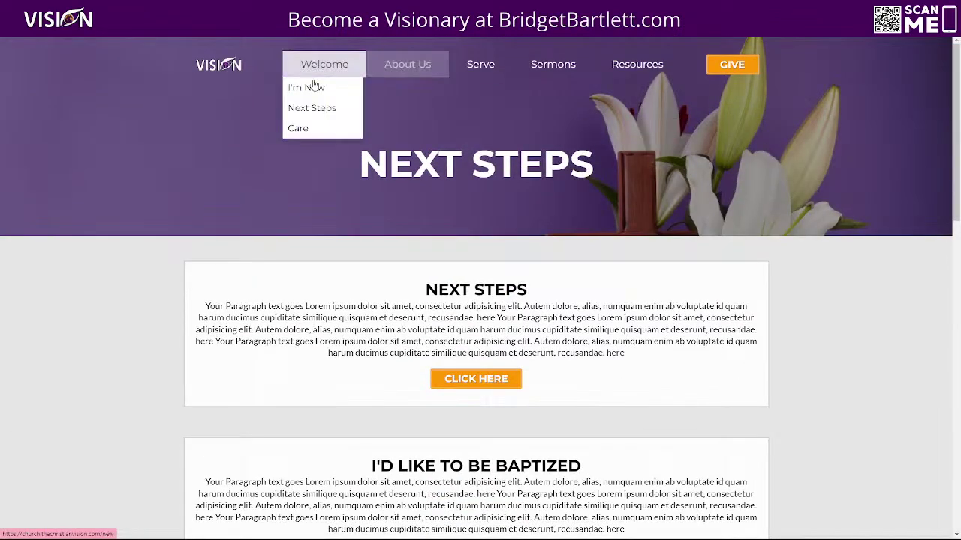
pyautogui.click(296, 128)
pyautogui.scroll(-1, 841, 365)
pyautogui.scroll(-2, 841, 365)
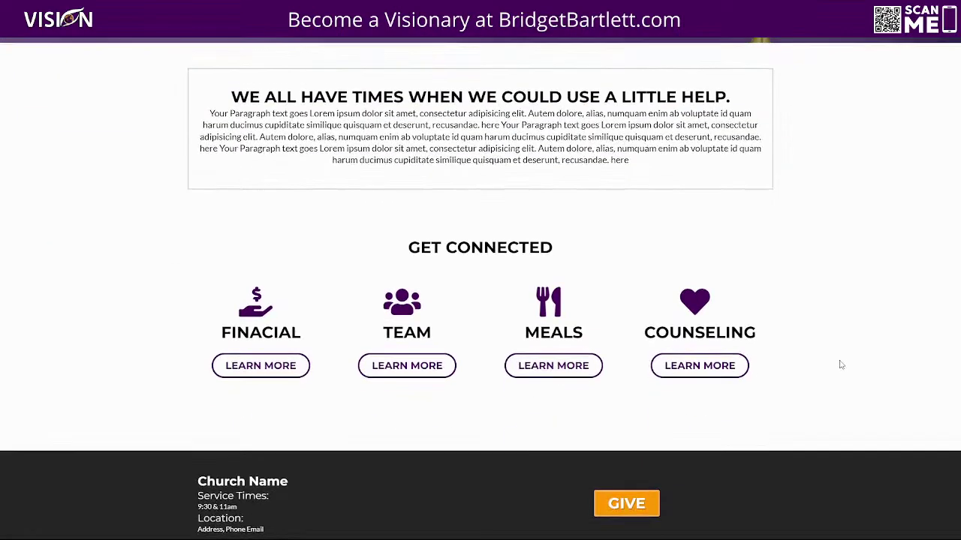
pyautogui.scroll(3, 838, 364)
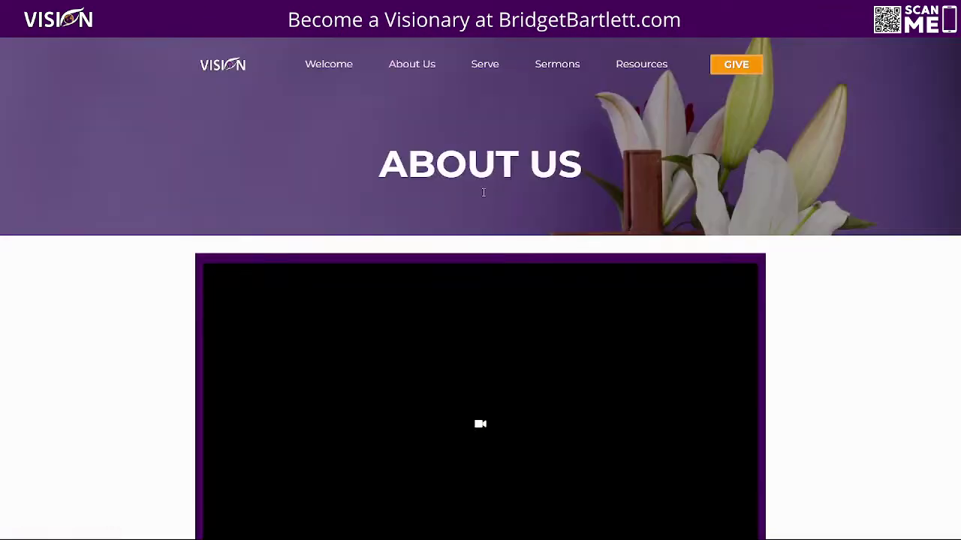
# Step: Visit the Serve page, the Bible App resource page, and the Sermons page
pyautogui.click(483, 63)
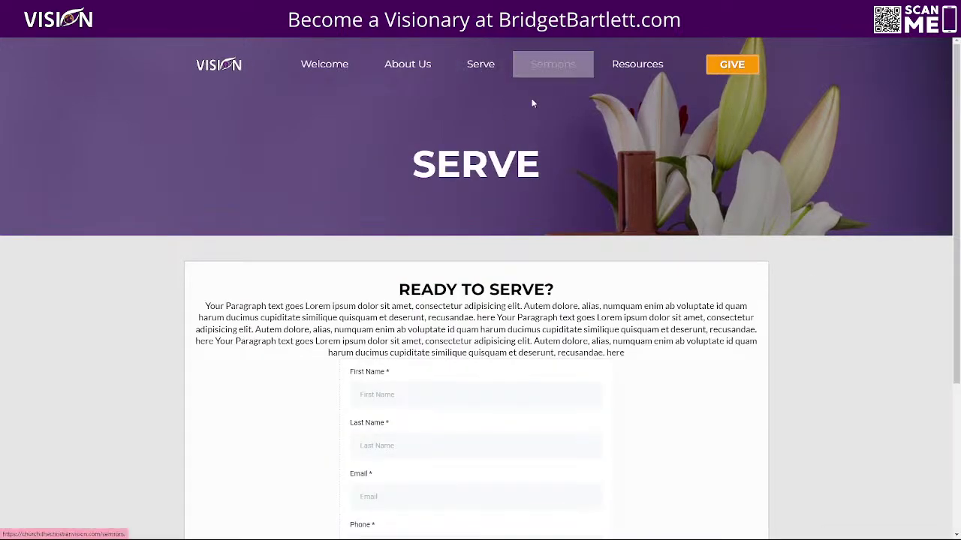
pyautogui.moveTo(639, 63)
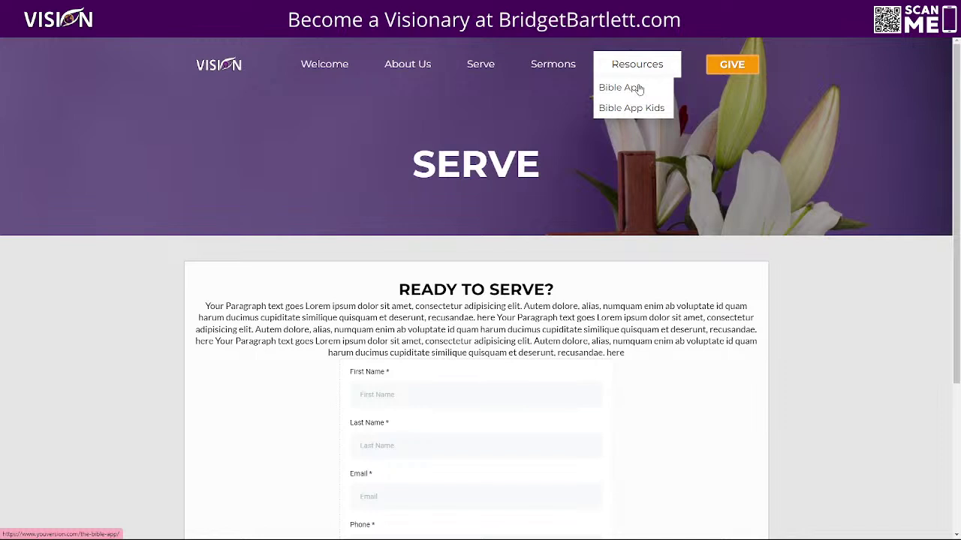
pyautogui.click(634, 89)
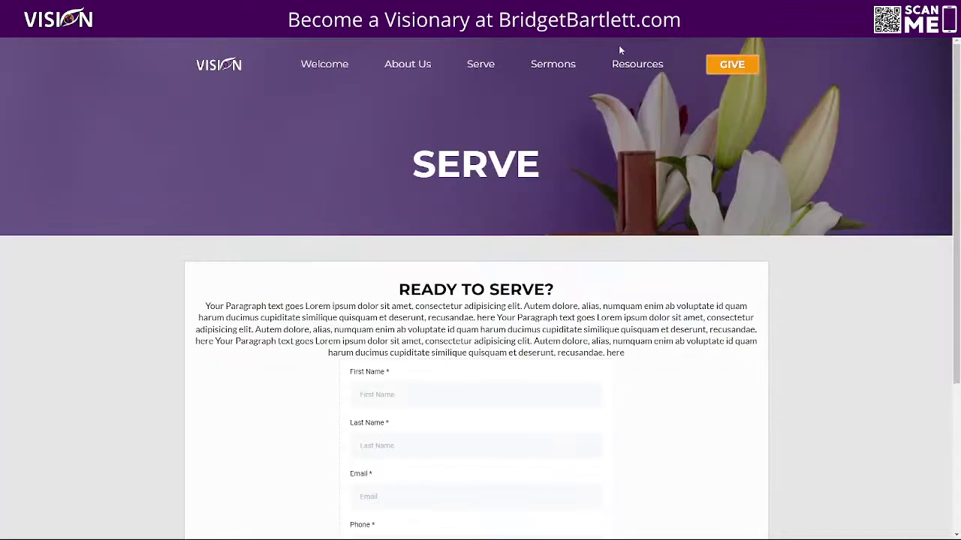
pyautogui.moveTo(637, 66)
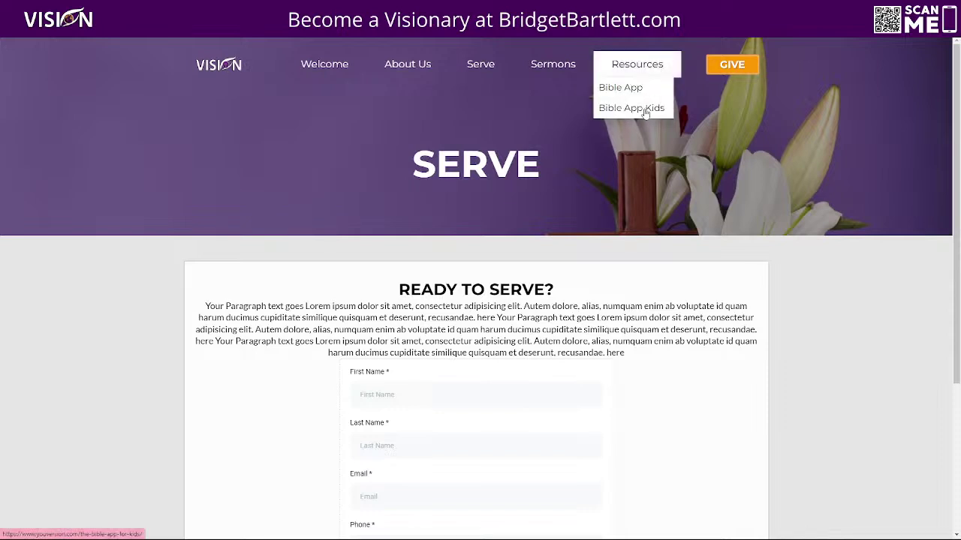
pyautogui.moveTo(330, 67)
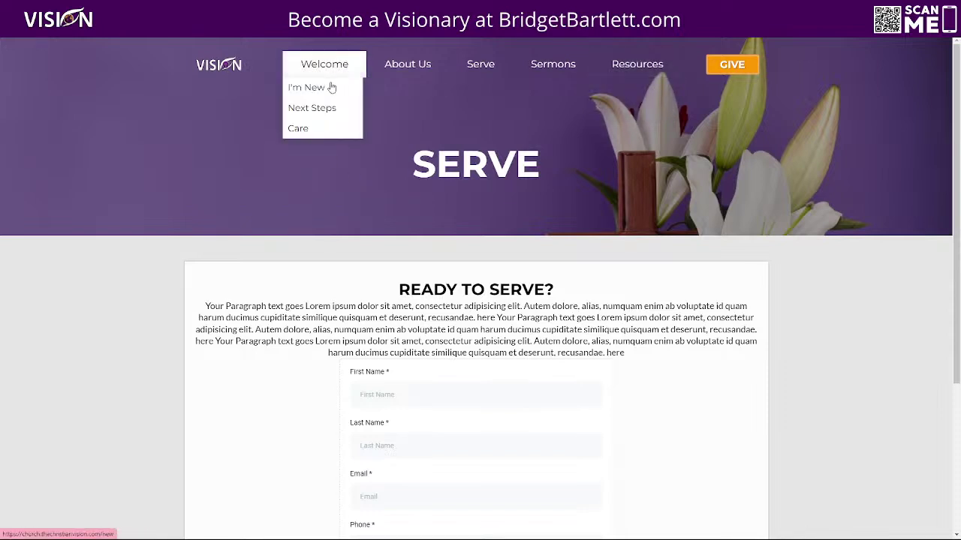
pyautogui.click(553, 64)
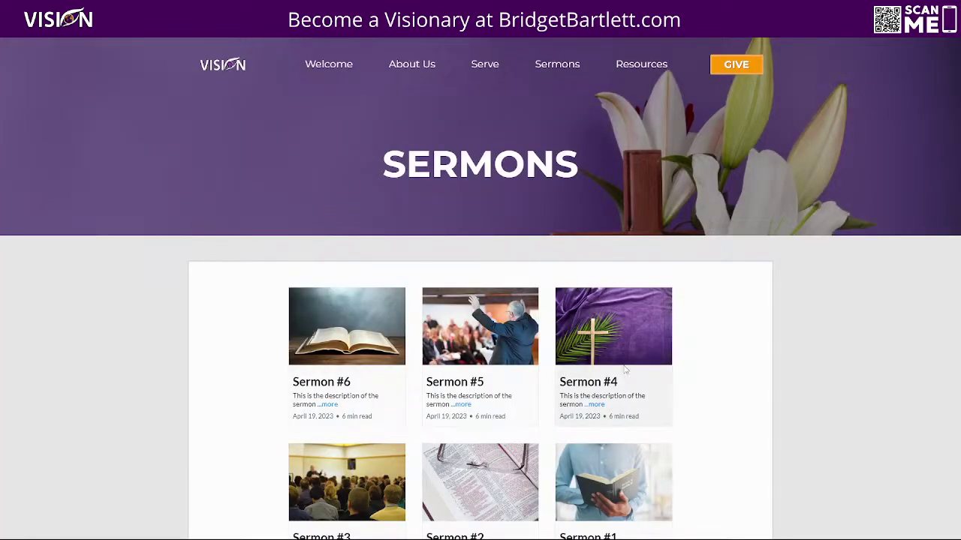
pyautogui.scroll(-2, 803, 344)
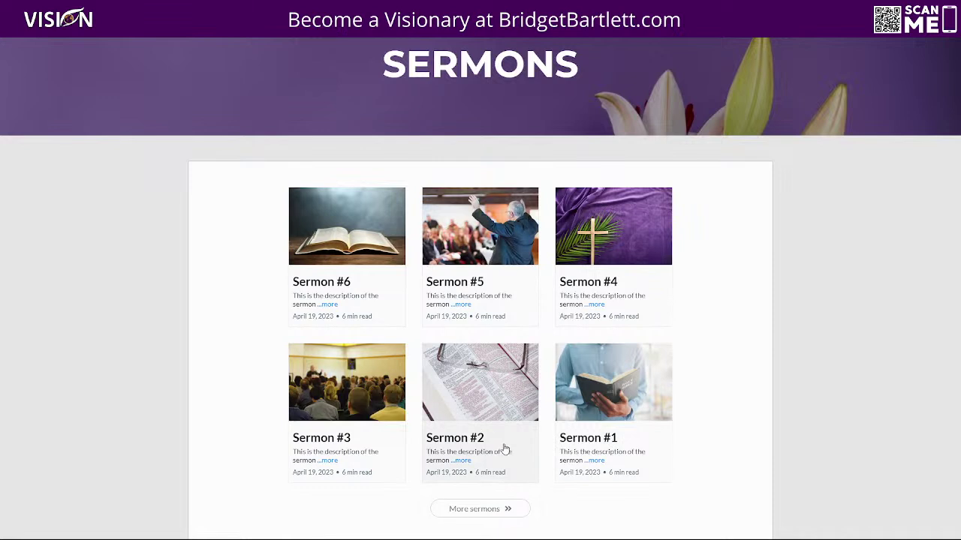
pyautogui.scroll(2, 170, 302)
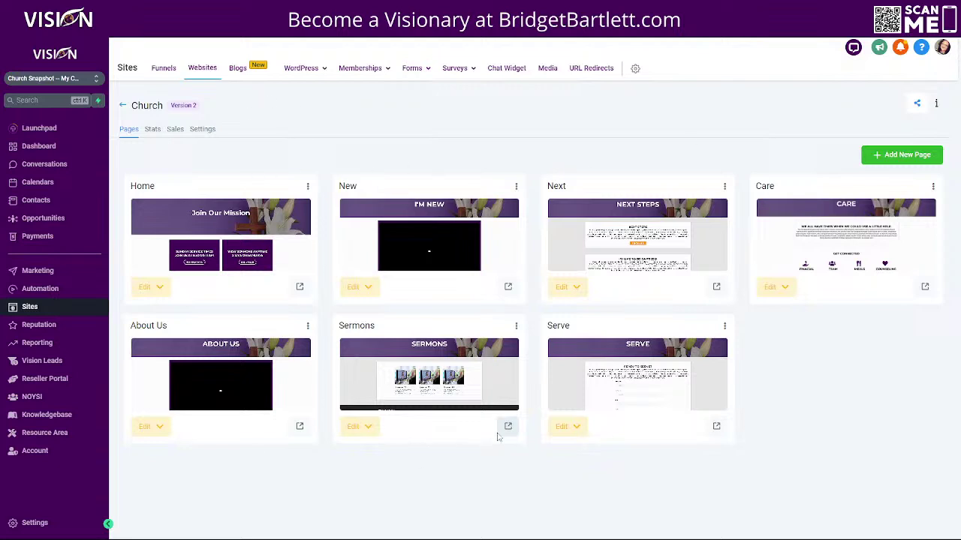
# Step: Open the Sermons page in the builder and select its blog section
pyautogui.click(366, 429)
pyautogui.click(379, 478)
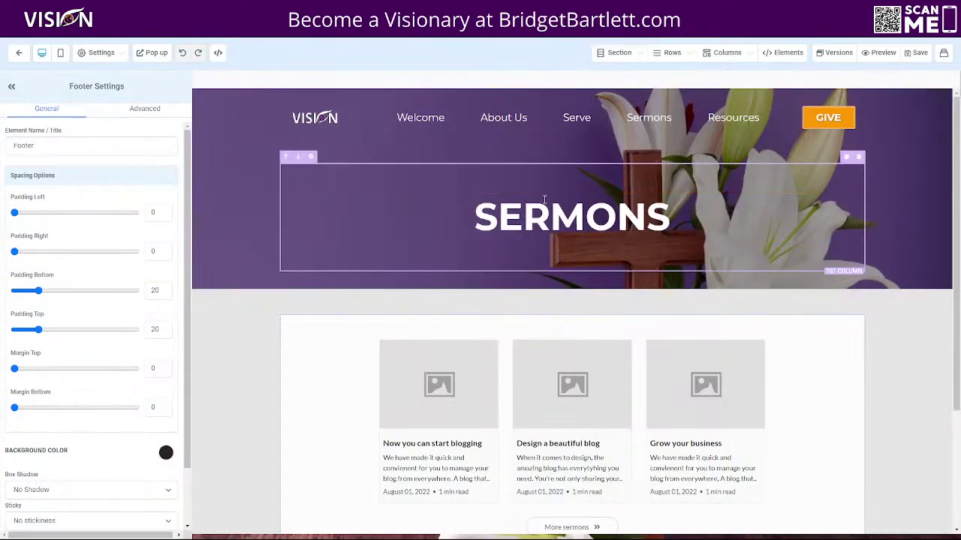
pyautogui.scroll(-2, 733, 408)
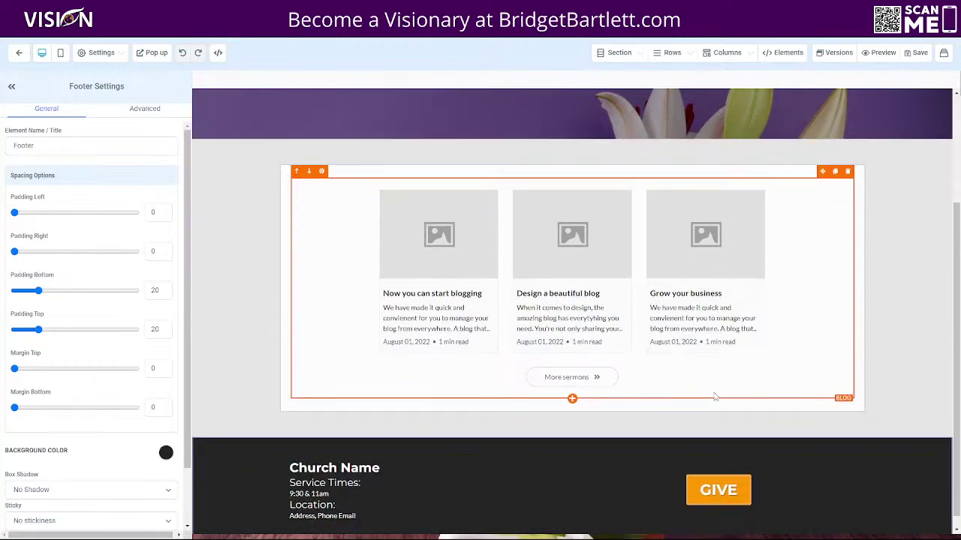
pyautogui.click(573, 291)
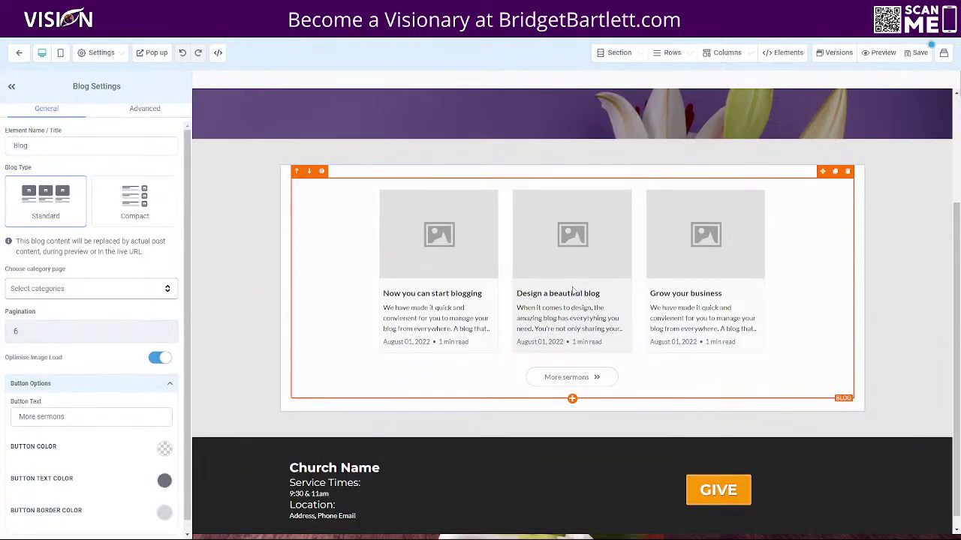
pyautogui.click(572, 400)
pyautogui.scroll(-2, 798, 257)
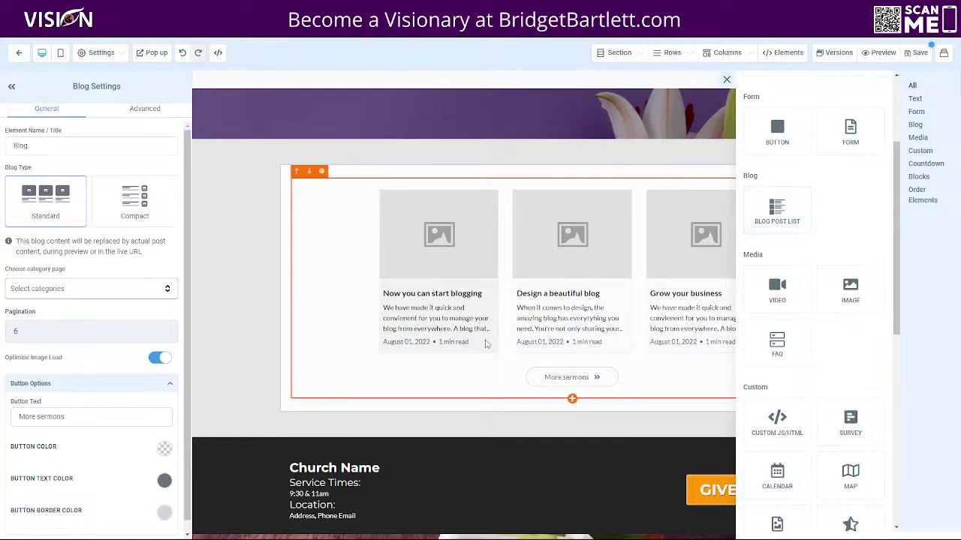
pyautogui.click(574, 303)
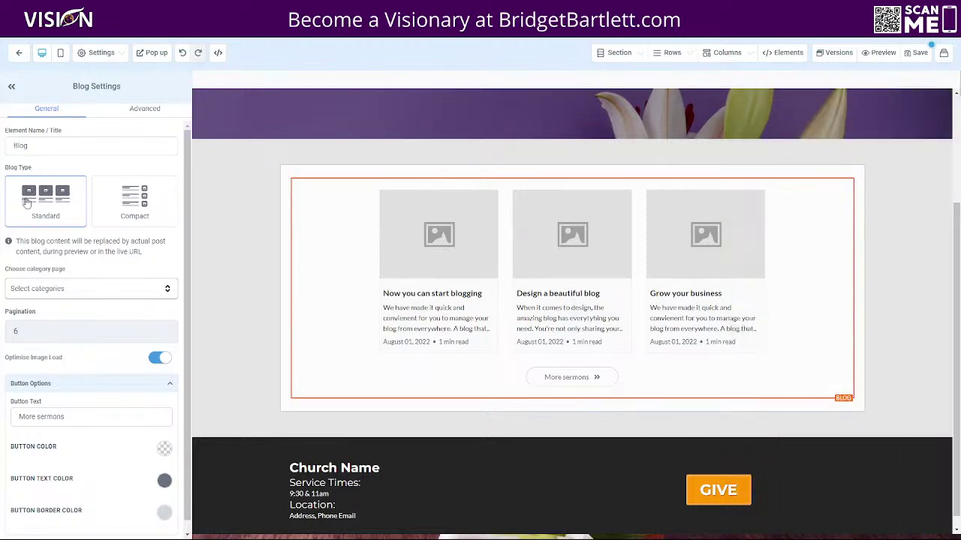
# Step: Try the Compact blog type, revert to Standard, and check the empty category list
pyautogui.click(148, 199)
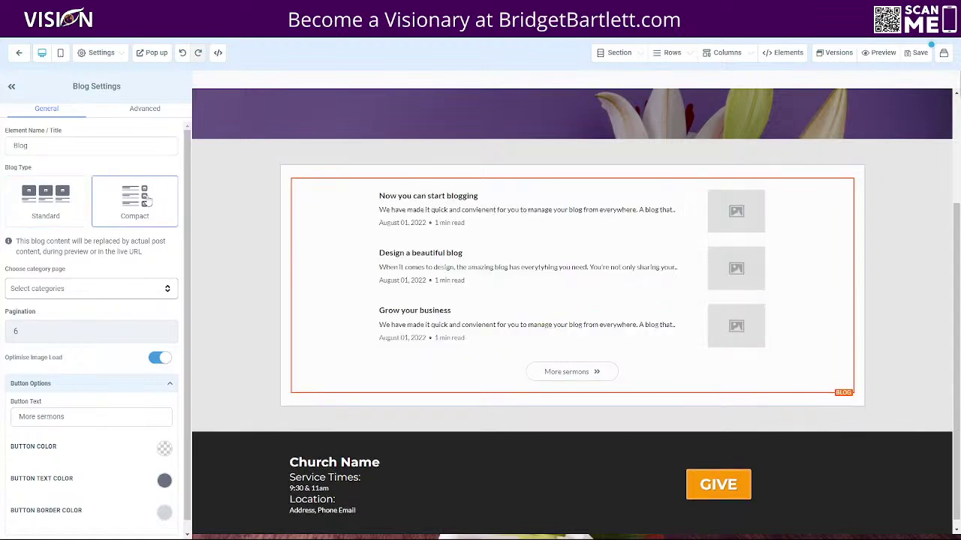
pyautogui.click(46, 209)
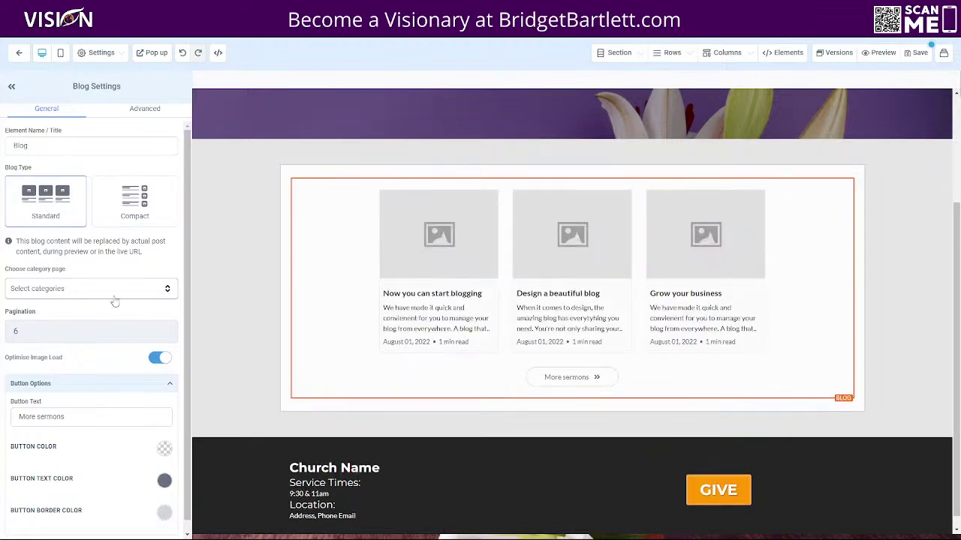
pyautogui.click(87, 293)
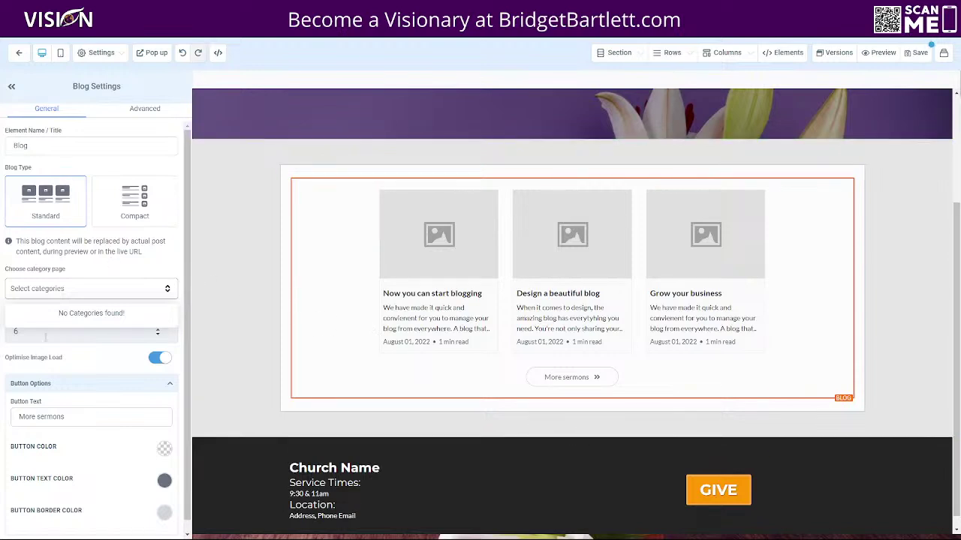
pyautogui.click(85, 279)
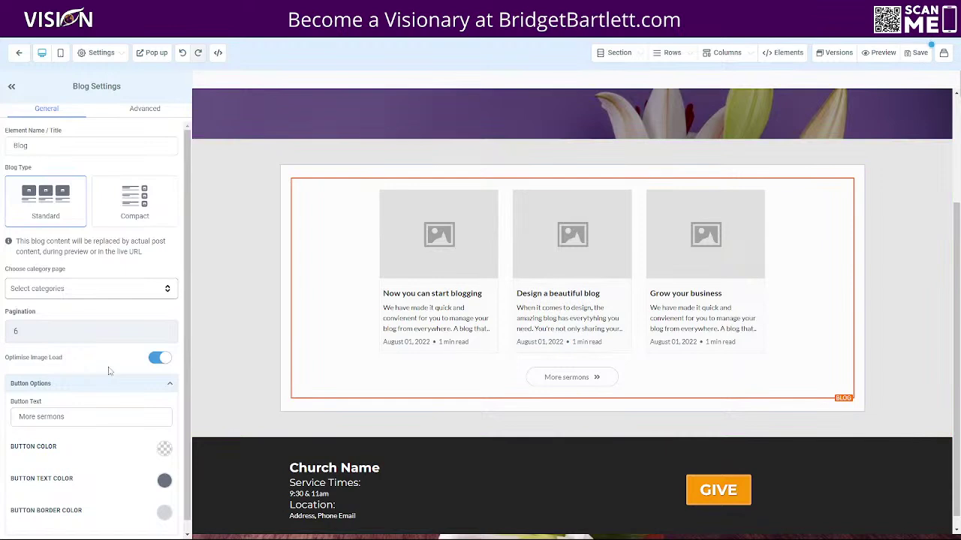
pyautogui.scroll(-1, 96, 361)
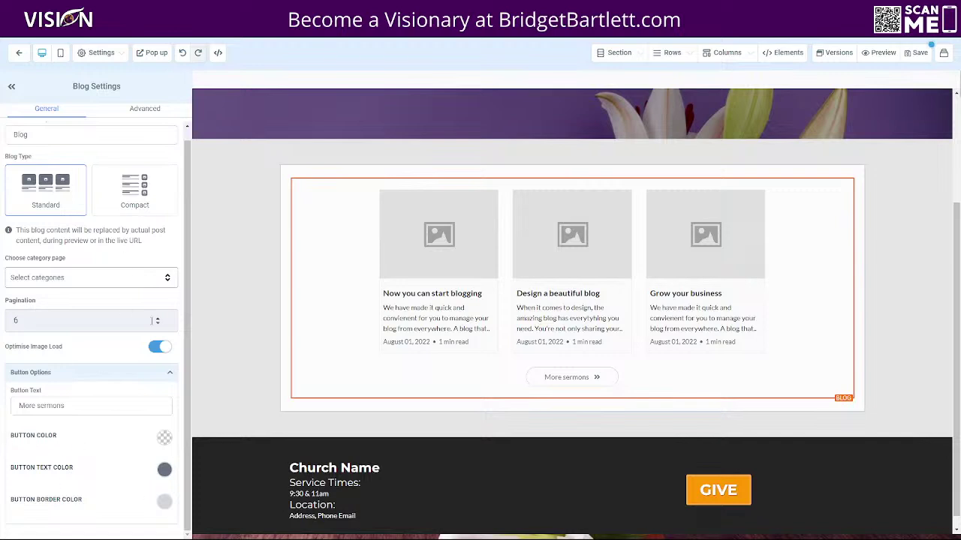
# Step: Hide the blog section on mobile in its advanced settings, then leave the editor unsaved
pyautogui.click(149, 110)
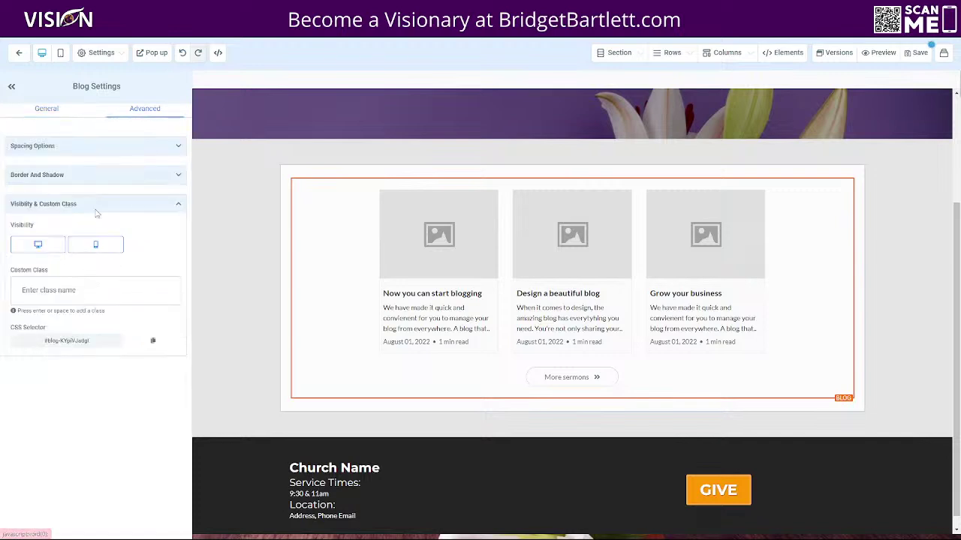
pyautogui.click(74, 147)
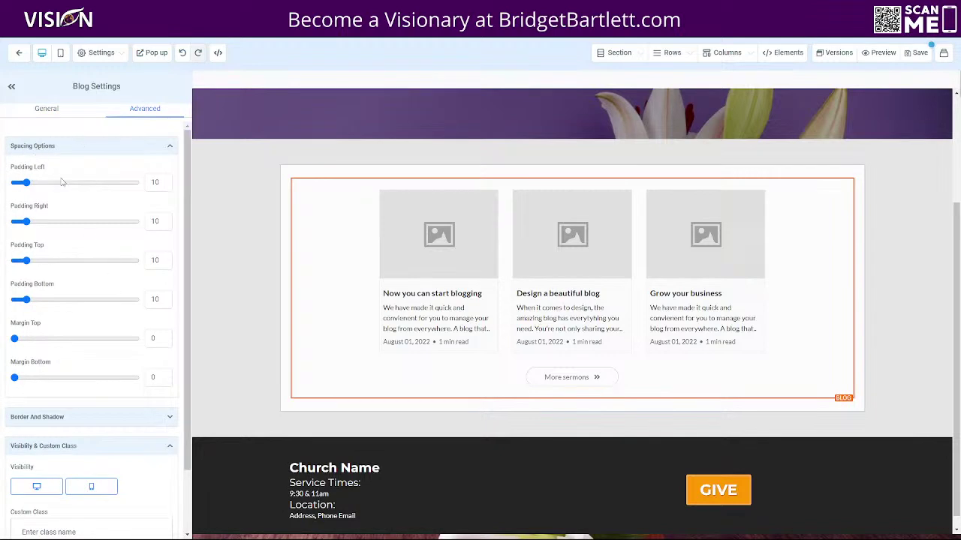
pyautogui.click(73, 418)
pyautogui.scroll(-3, 82, 334)
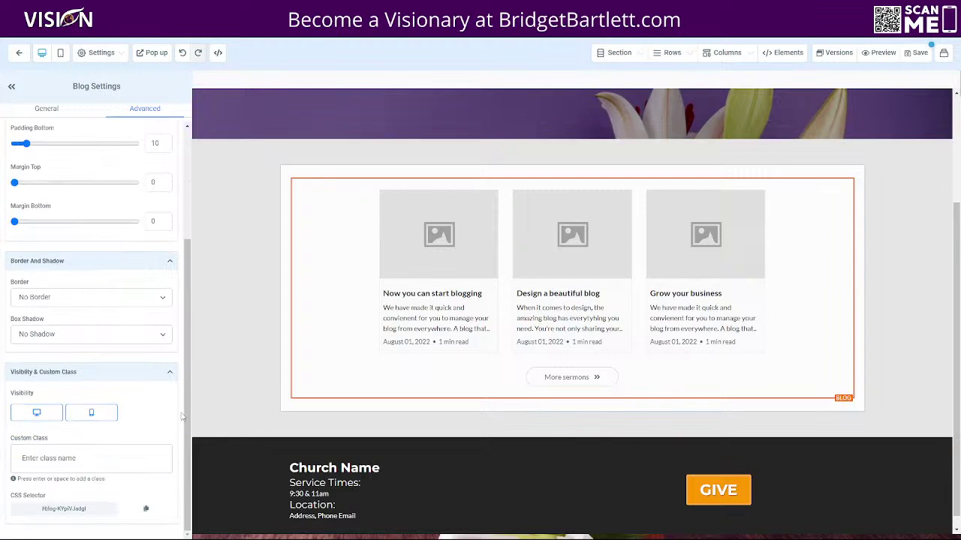
pyautogui.click(92, 418)
pyautogui.hotkey('alt', 'Left')
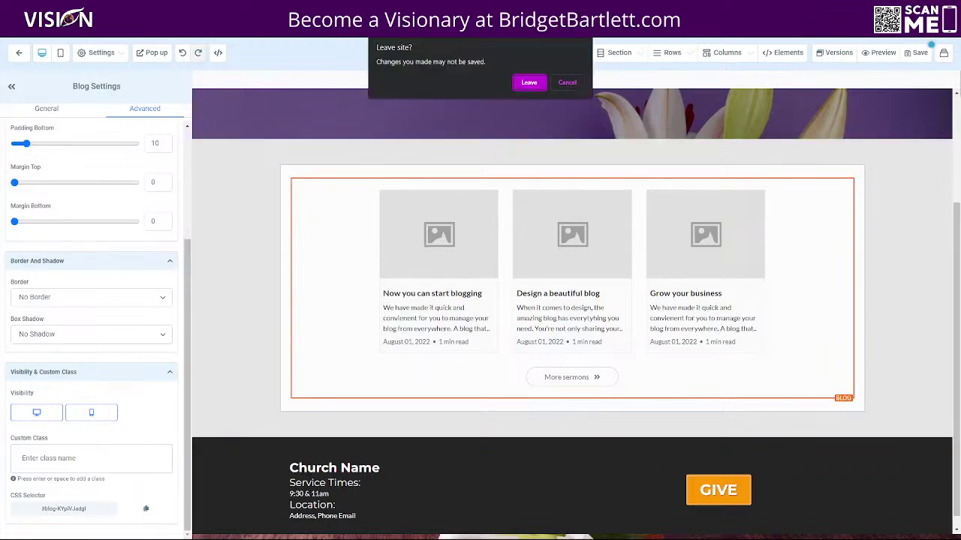
pyautogui.click(516, 83)
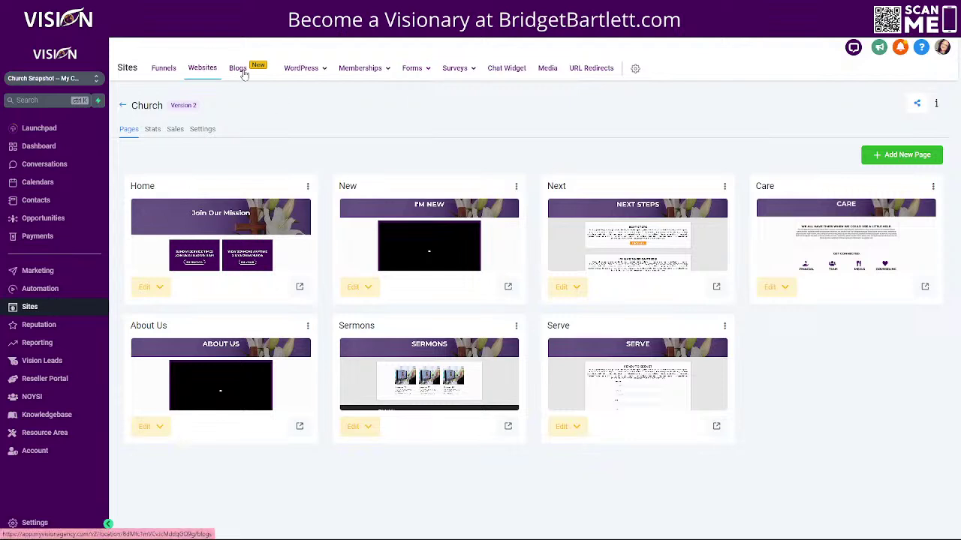
# Step: Start a new blog post from the Blogs tab and place the cursor in its Title field
pyautogui.click(239, 69)
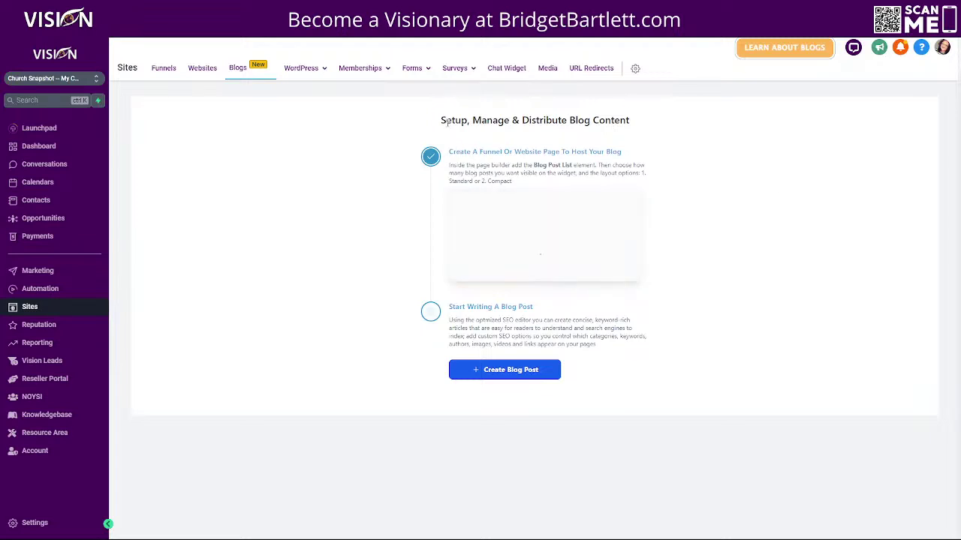
pyautogui.click(505, 371)
pyautogui.click(440, 209)
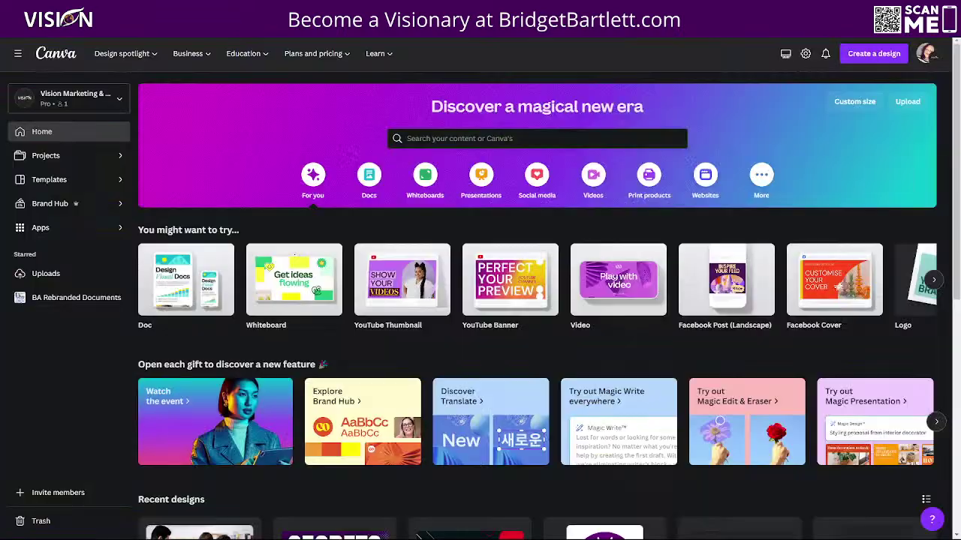
# Step: Create a 600 × 400 px custom-size Canva design and bring up the Photos panel
pyautogui.click(870, 54)
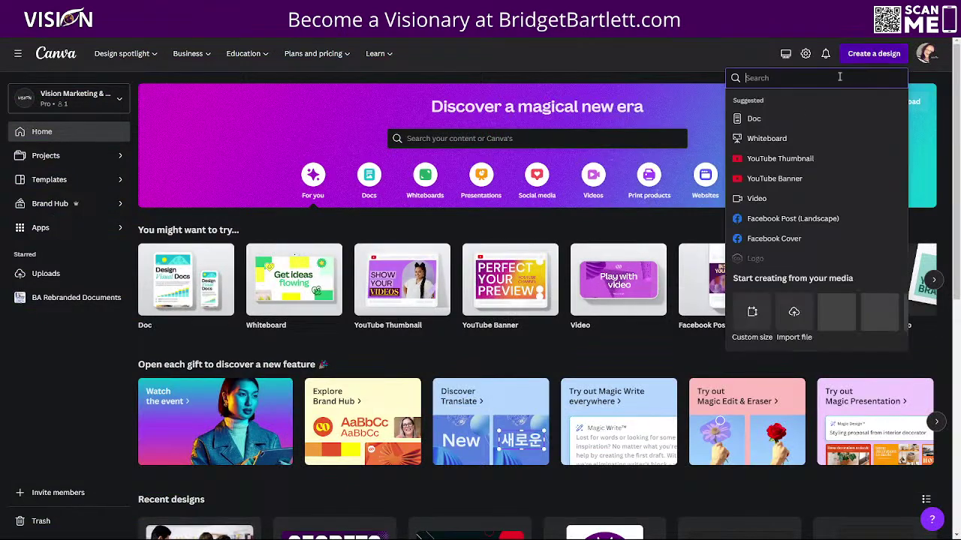
pyautogui.click(751, 318)
pyautogui.click(789, 180)
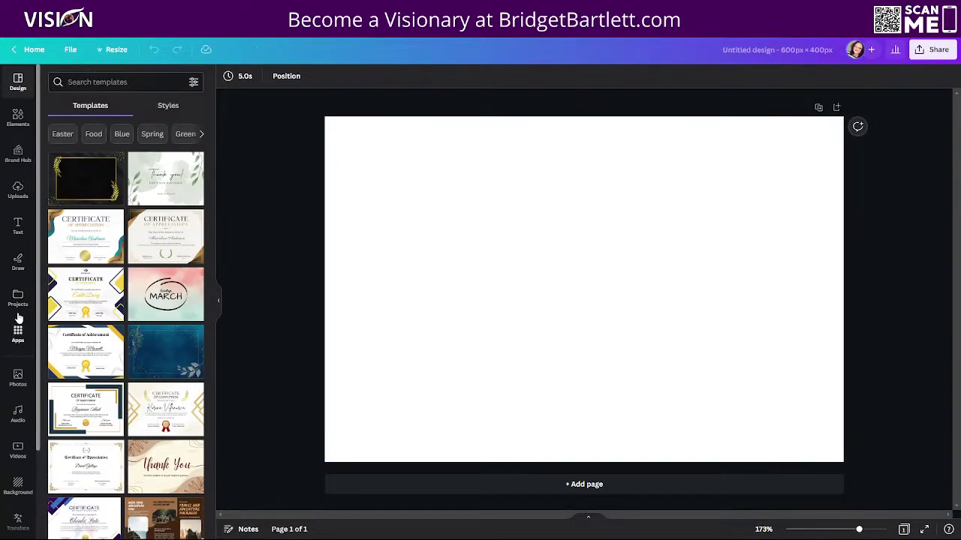
pyautogui.click(18, 378)
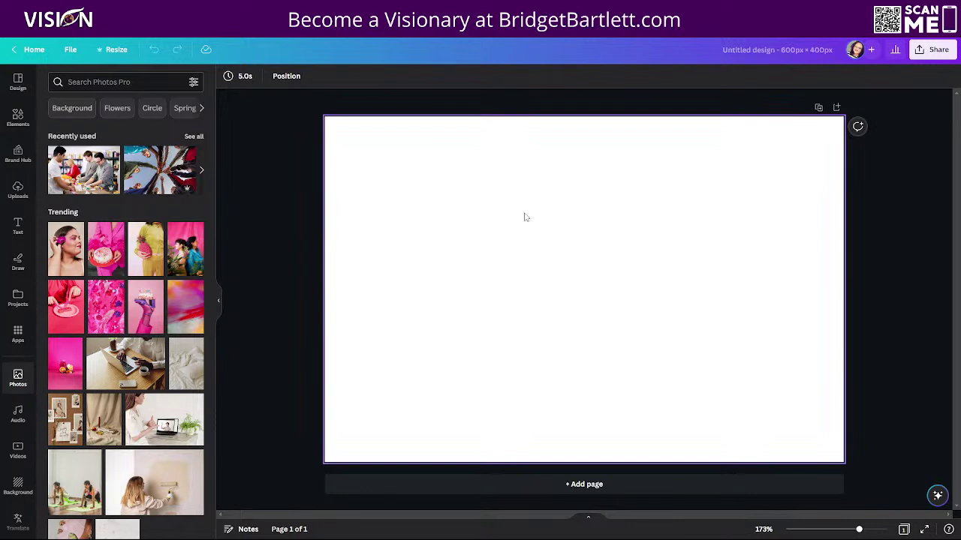
# Step: Search Canva Photos for 'sermon'
pyautogui.click(106, 82)
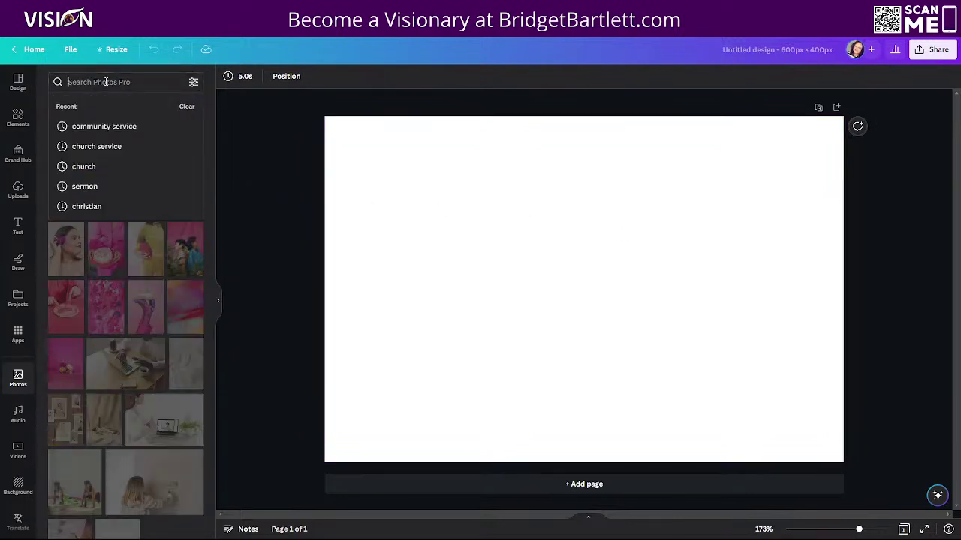
pyautogui.write('sermon')
pyautogui.press('Return')
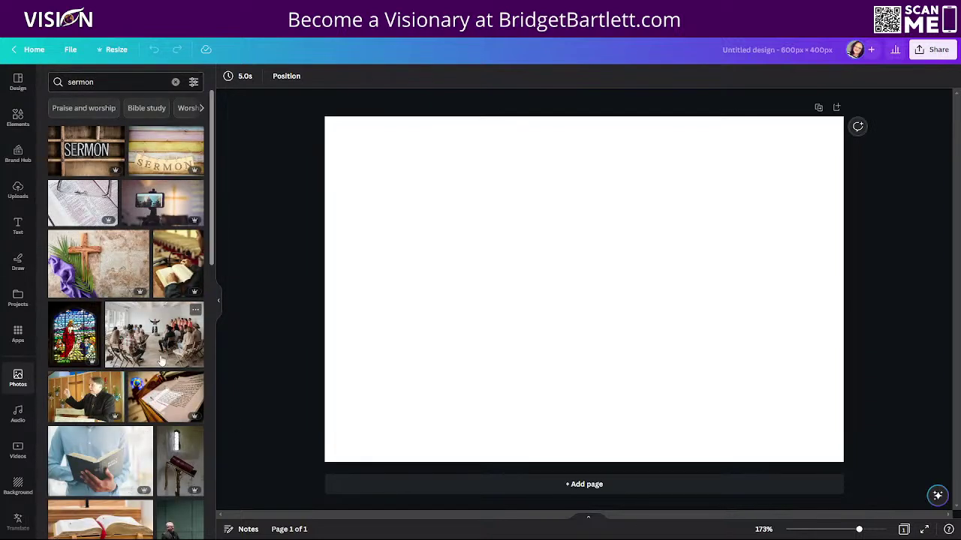
pyautogui.scroll(-10, 160, 361)
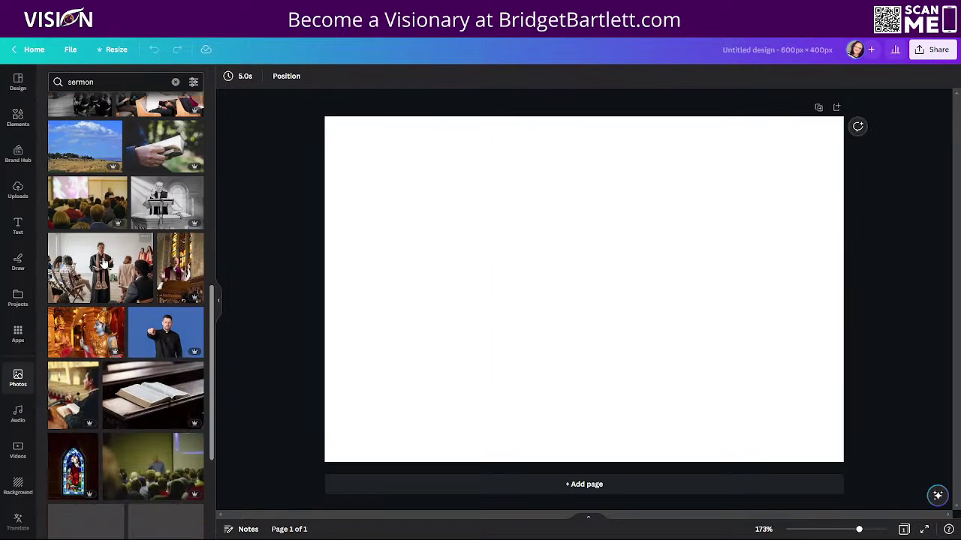
# Step: Place a pastor photo on the blank page and enlarge it to fill the page
pyautogui.moveTo(100, 288); pyautogui.dragTo(355, 165)
pyautogui.moveTo(396, 189)
pyautogui.mouseDown()
pyautogui.moveTo(289, 195)
pyautogui.moveTo(463, 182)
pyautogui.moveTo(408, 178)
pyautogui.mouseUp()
pyautogui.moveTo(737, 392); pyautogui.dragTo(841, 464)
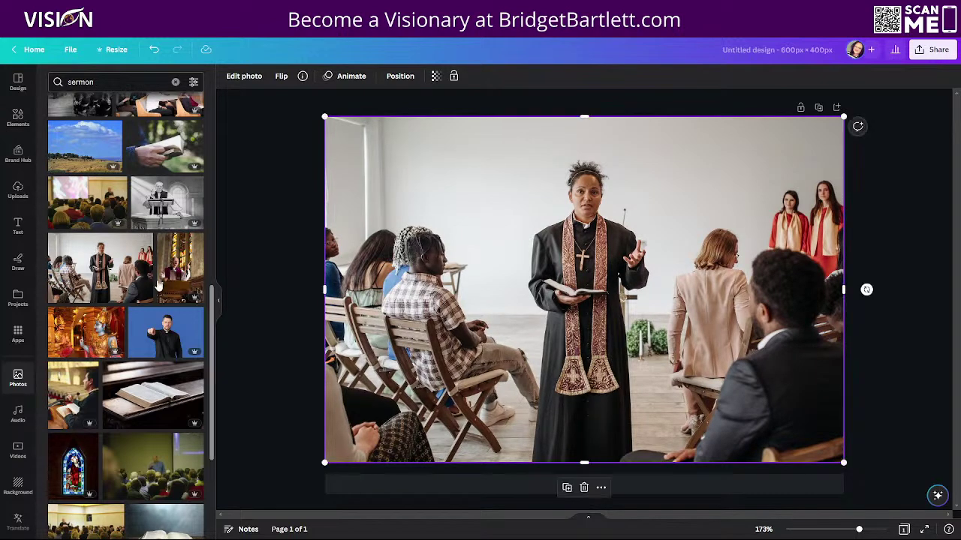
pyautogui.scroll(-5, 95, 375)
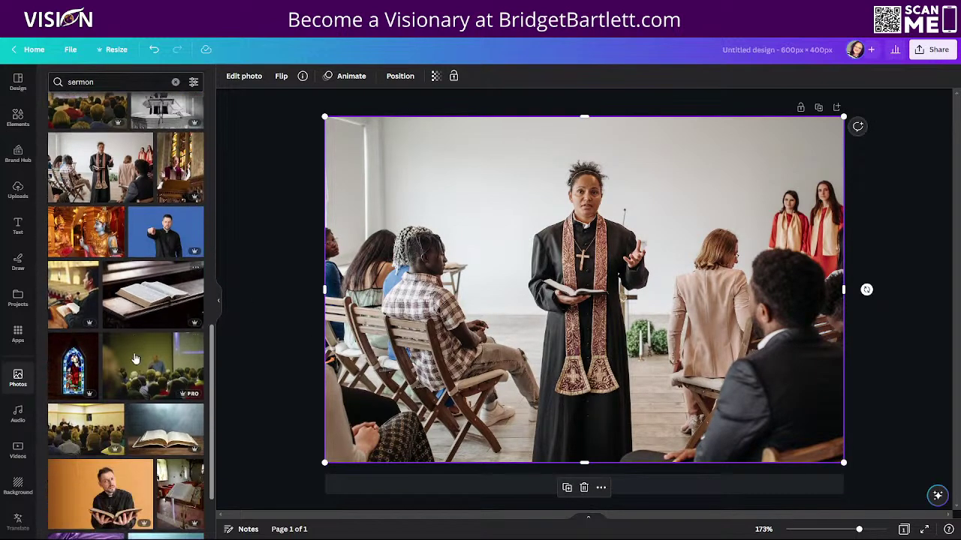
pyautogui.scroll(2, 129, 359)
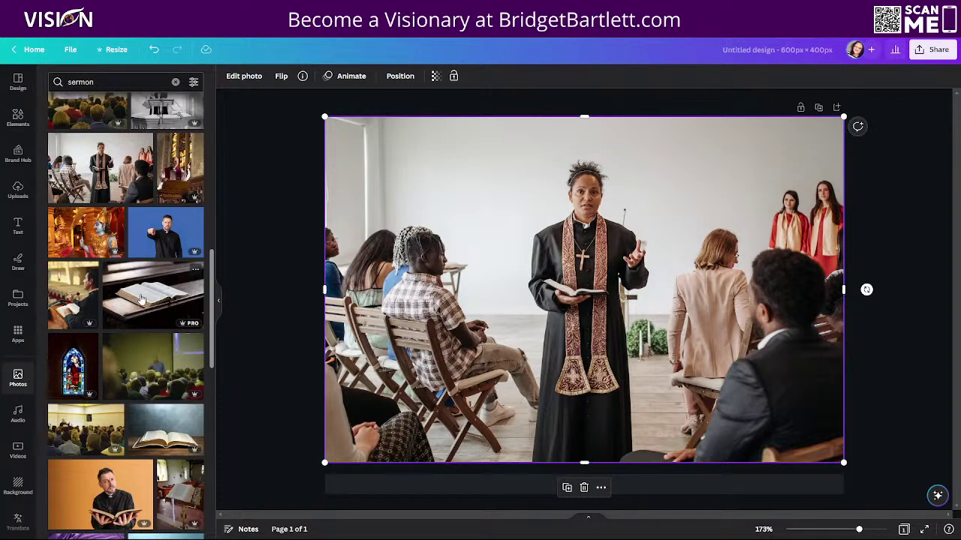
# Step: Swap in the photo of the robed preacher raising a Bible before the choir
pyautogui.scroll(-1, 108, 406)
pyautogui.scroll(-3, 109, 405)
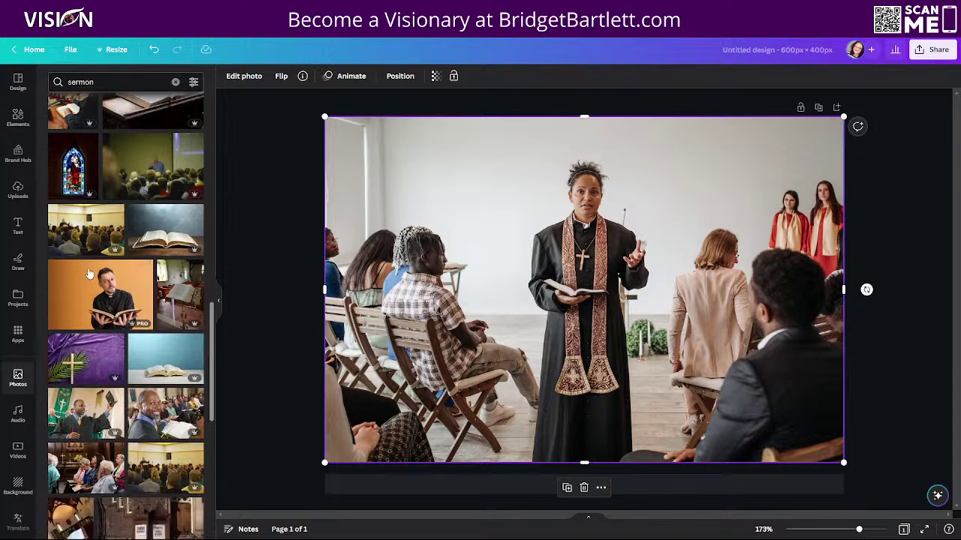
pyautogui.moveTo(138, 155); pyautogui.dragTo(354, 187)
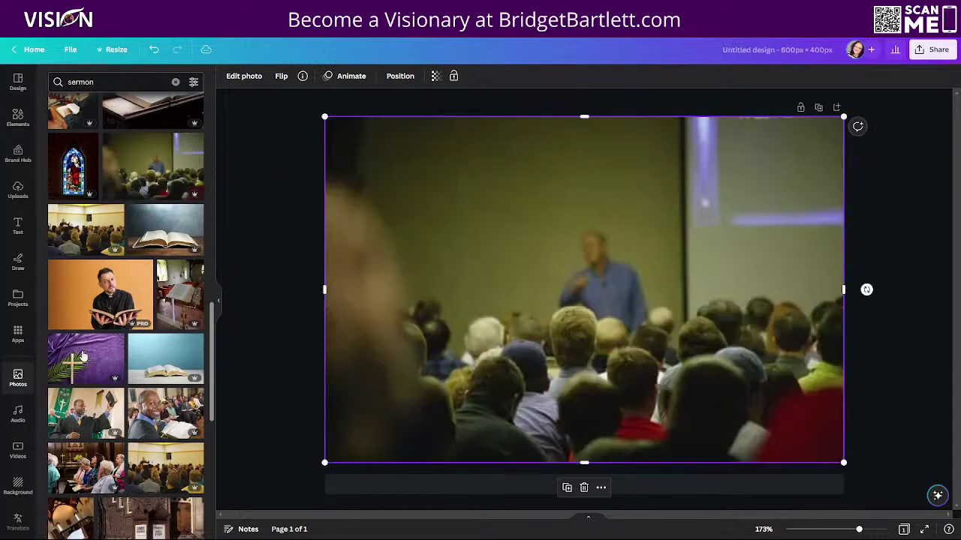
pyautogui.scroll(-4, 75, 174)
pyautogui.moveTo(75, 174); pyautogui.dragTo(360, 207)
pyautogui.scroll(-3, 126, 386)
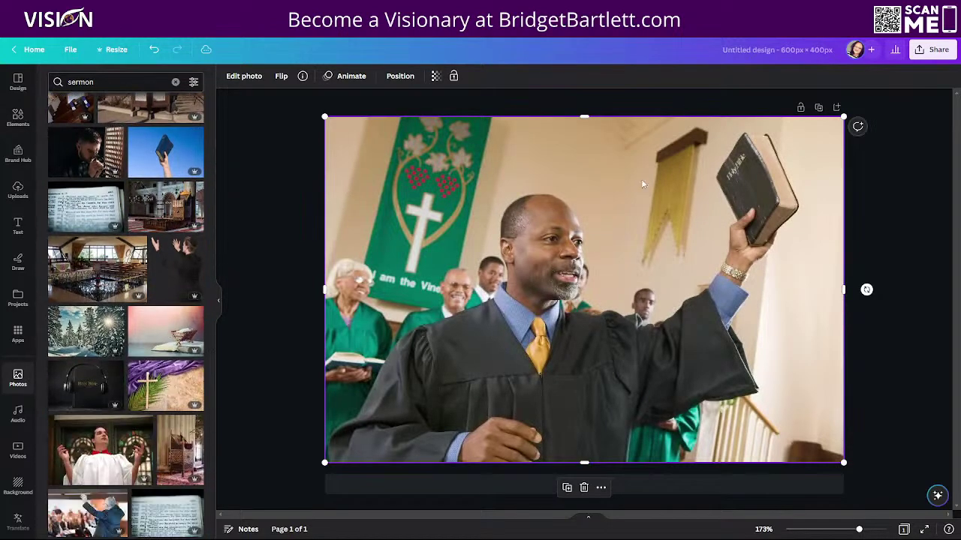
pyautogui.click(931, 57)
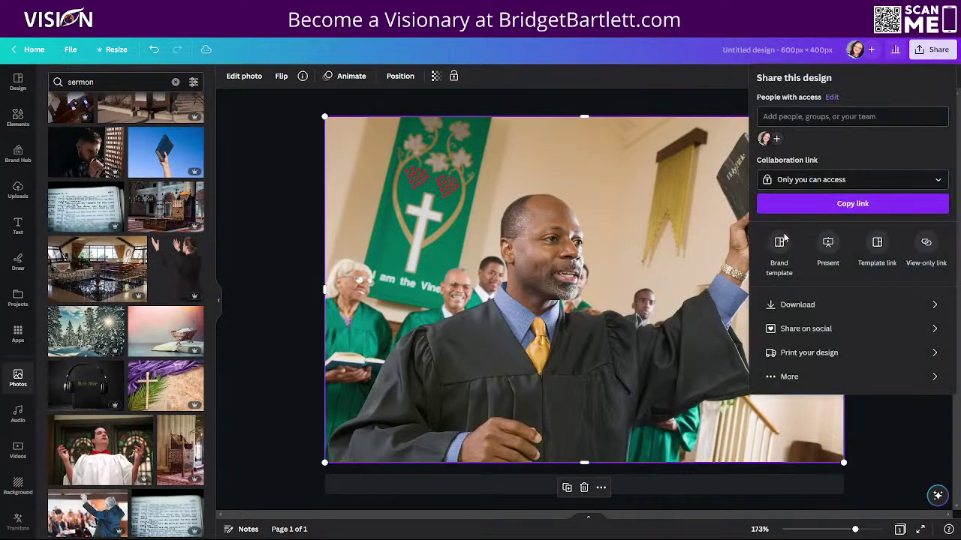
# Step: Download the design as a PNG, saving it to Downloads as 'church test'
pyautogui.click(815, 306)
pyautogui.click(789, 122)
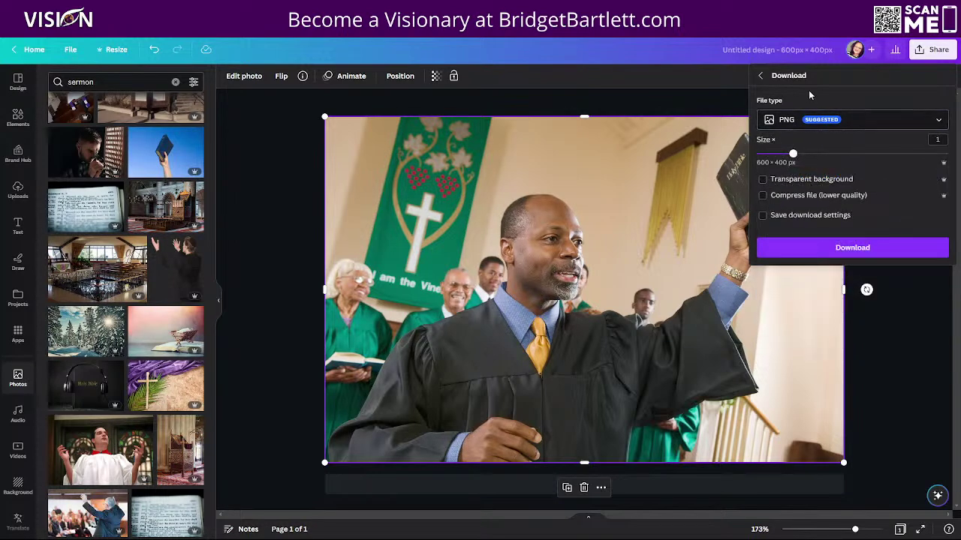
pyautogui.click(864, 255)
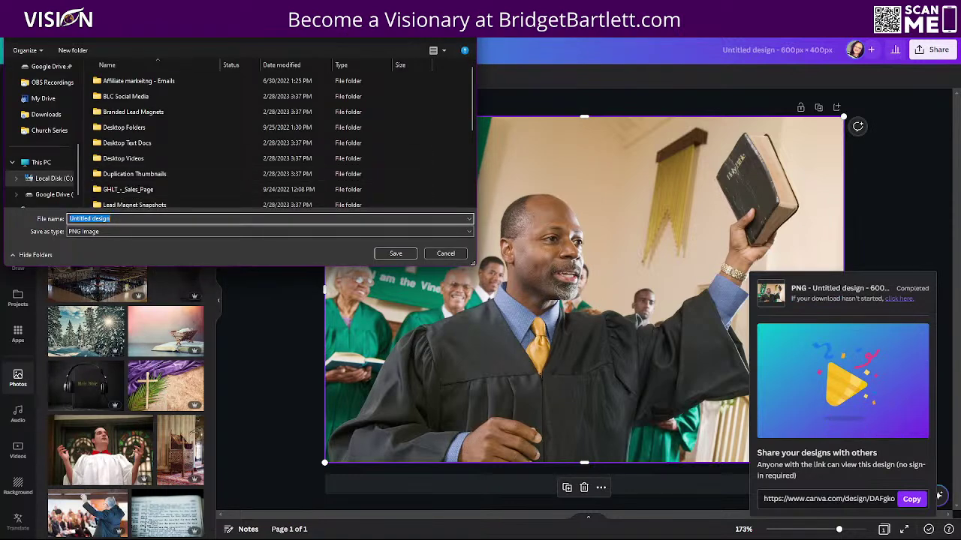
pyautogui.click(42, 116)
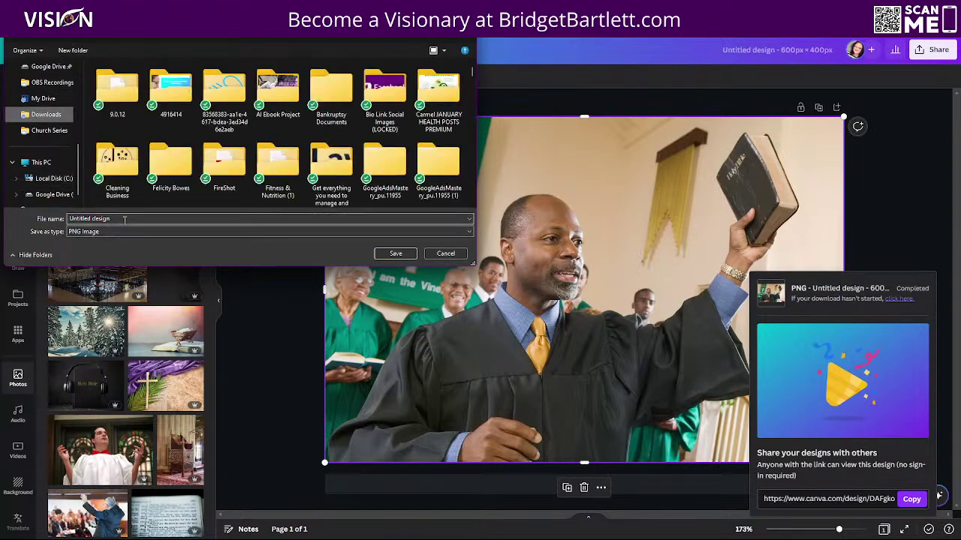
pyautogui.write('church test')
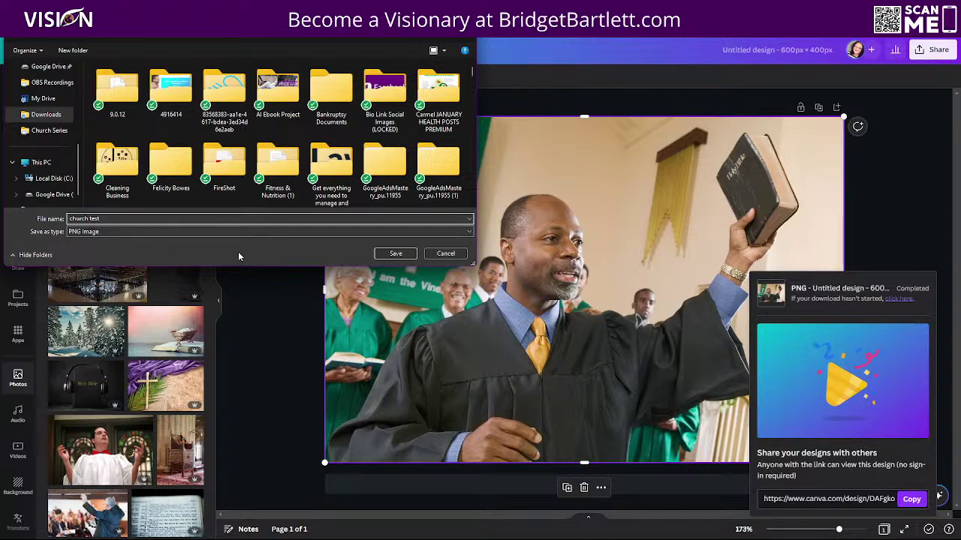
pyautogui.click(391, 254)
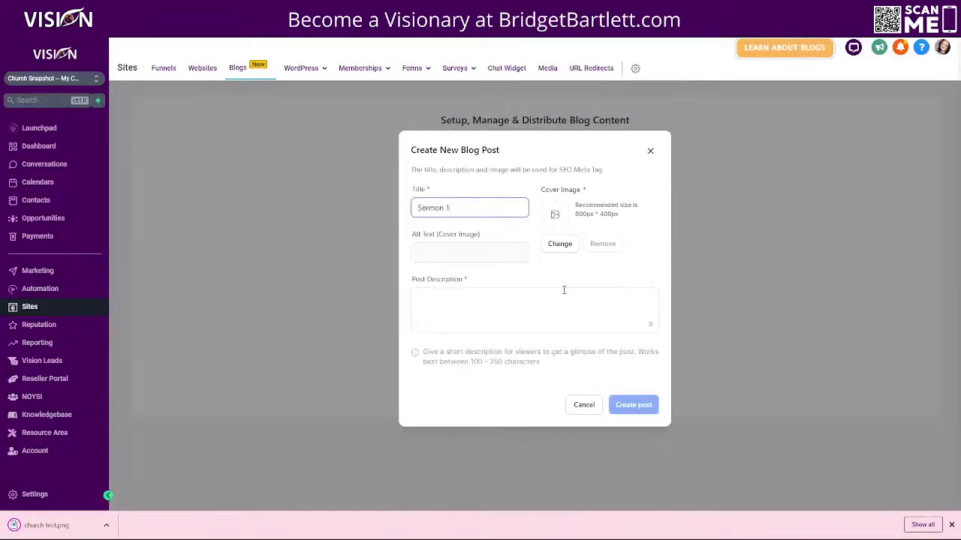
# Step: Upload church test.png to the media library and set it as the cover image
pyautogui.click(559, 246)
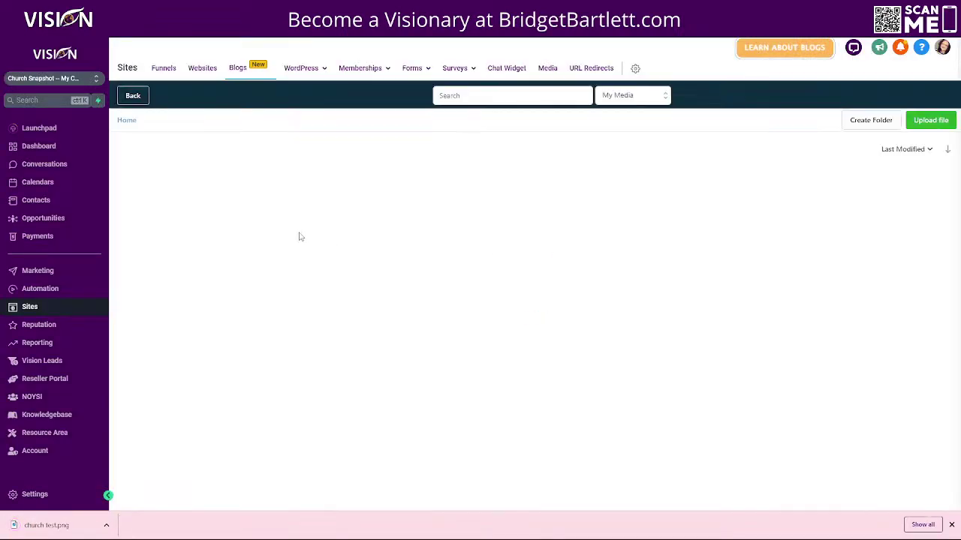
pyautogui.moveTo(59, 530); pyautogui.dragTo(299, 226)
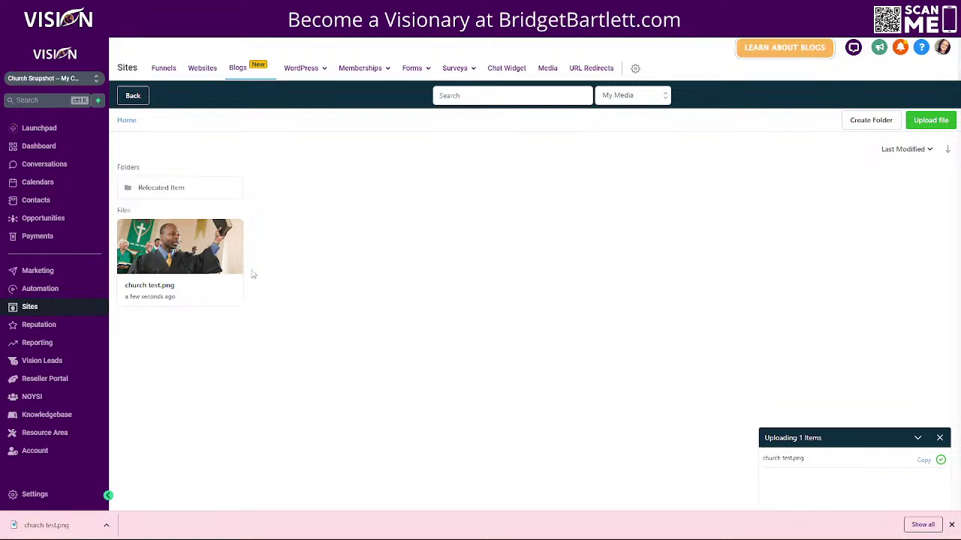
pyautogui.click(172, 245)
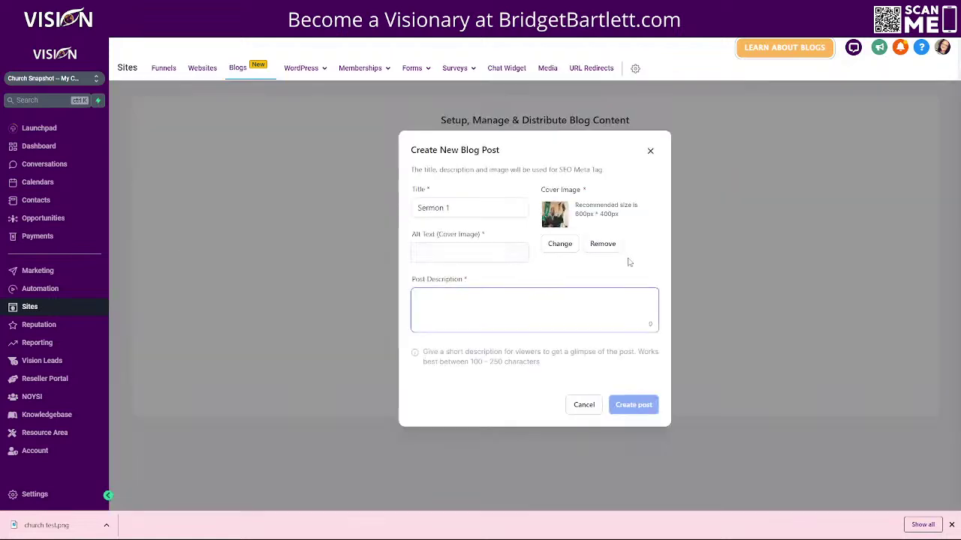
# Step: Enter alt text 'sermon 1' and description 'This is a great sermon you aeed to check out.', then create the post
pyautogui.click(443, 259)
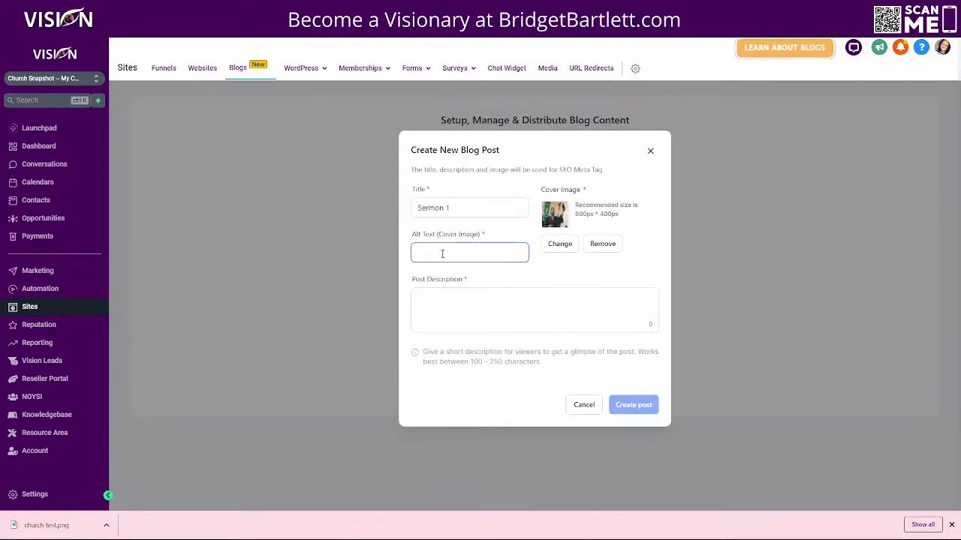
pyautogui.click(431, 254)
pyautogui.write('sermon 1')
pyautogui.click(457, 316)
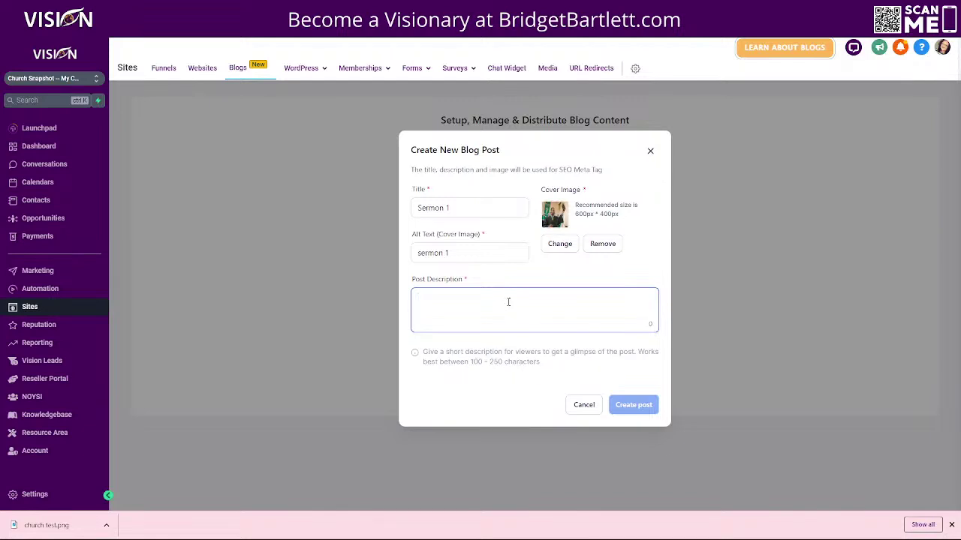
pyautogui.write('This is')
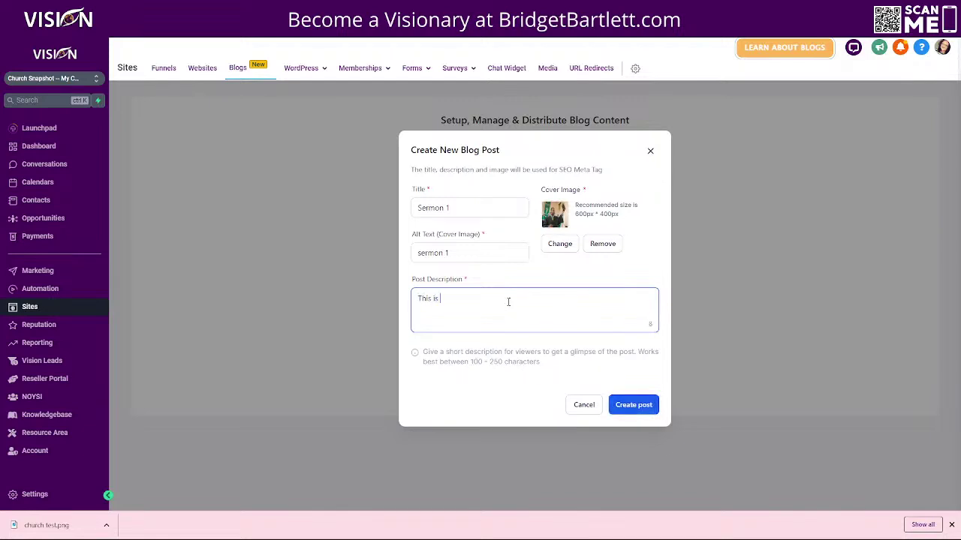
pyautogui.write(' a great sermon you a')
pyautogui.write('eed to check out.')
pyautogui.click(627, 403)
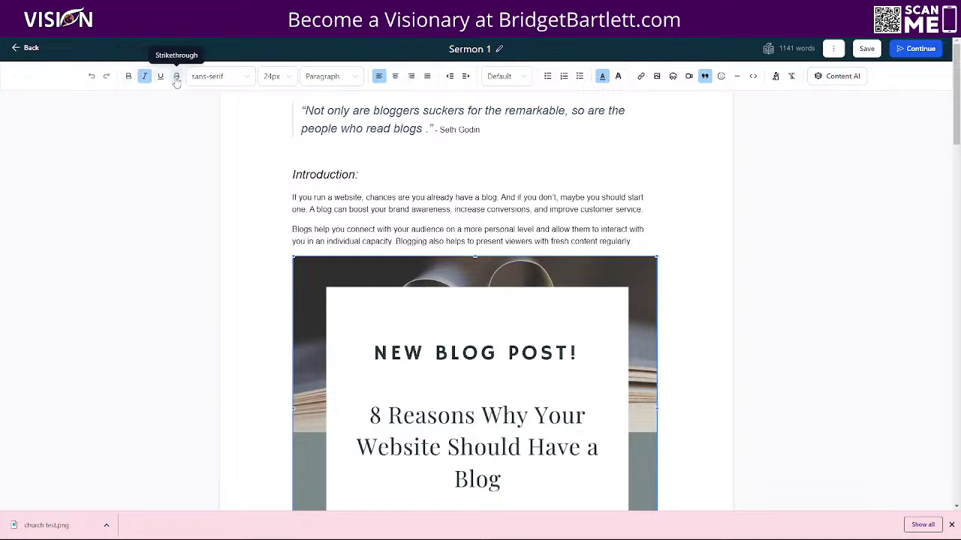
pyautogui.click(215, 78)
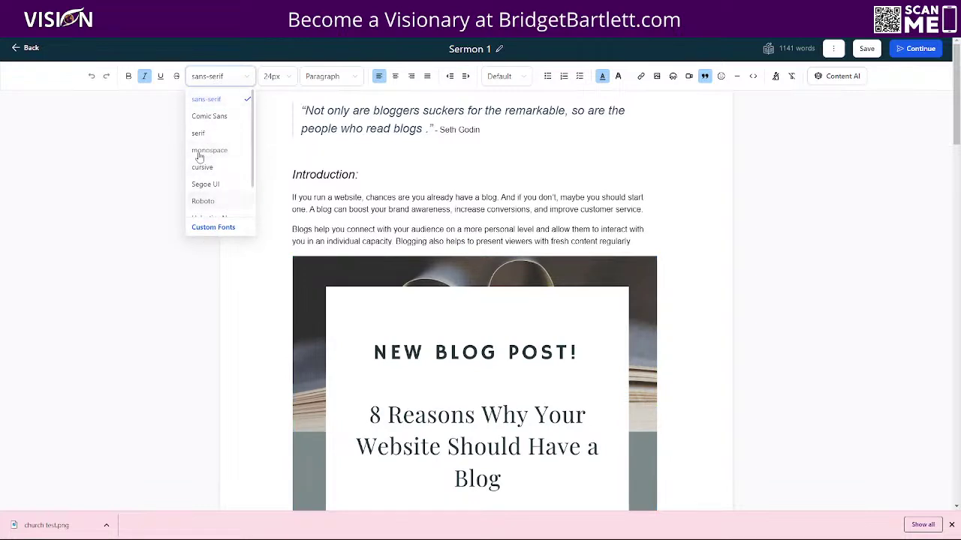
pyautogui.scroll(-3, 219, 173)
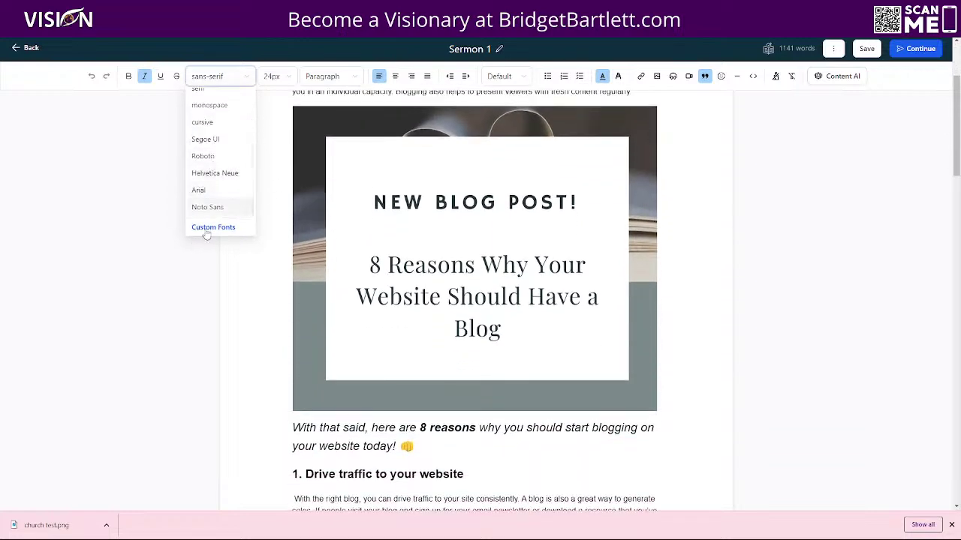
pyautogui.click(279, 79)
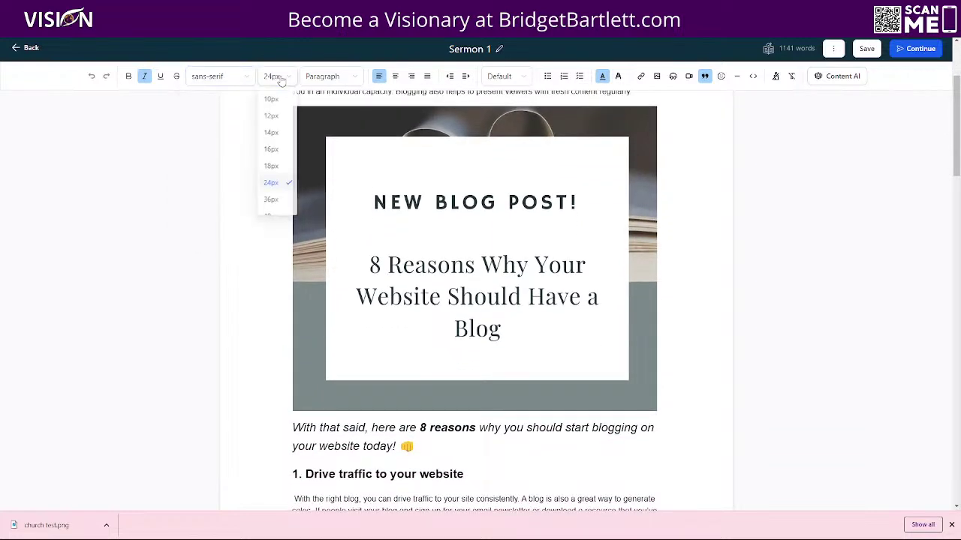
pyautogui.click(332, 78)
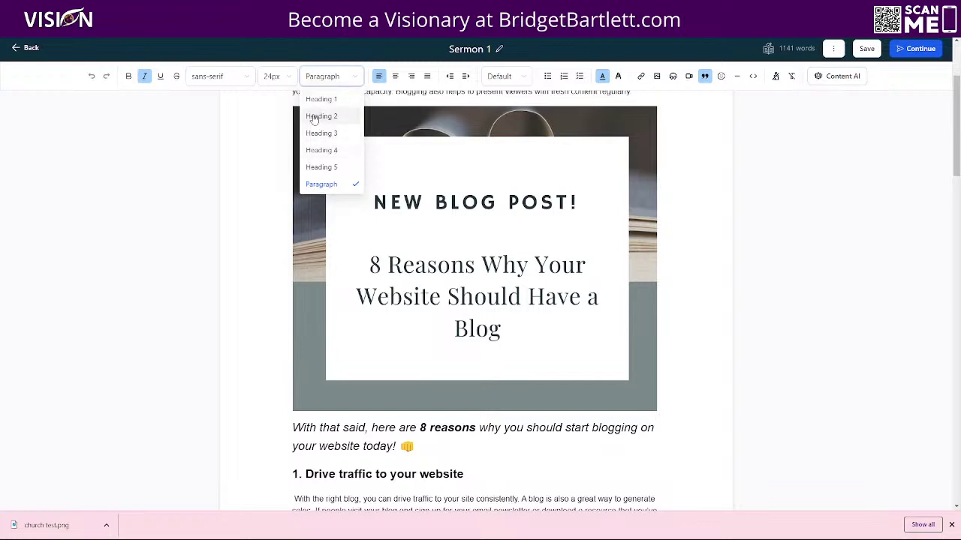
pyautogui.click(389, 45)
pyautogui.scroll(4, 432, 175)
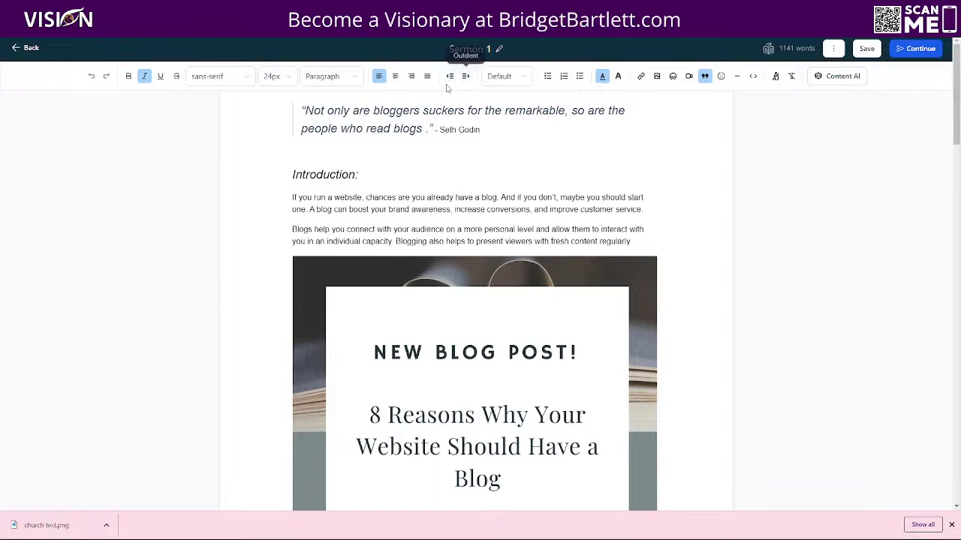
pyautogui.click(501, 77)
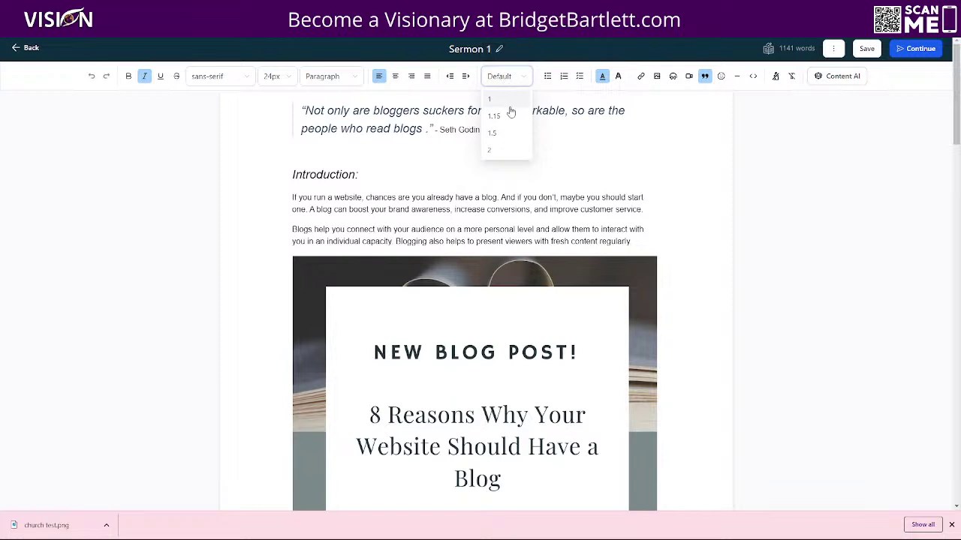
pyautogui.click(486, 188)
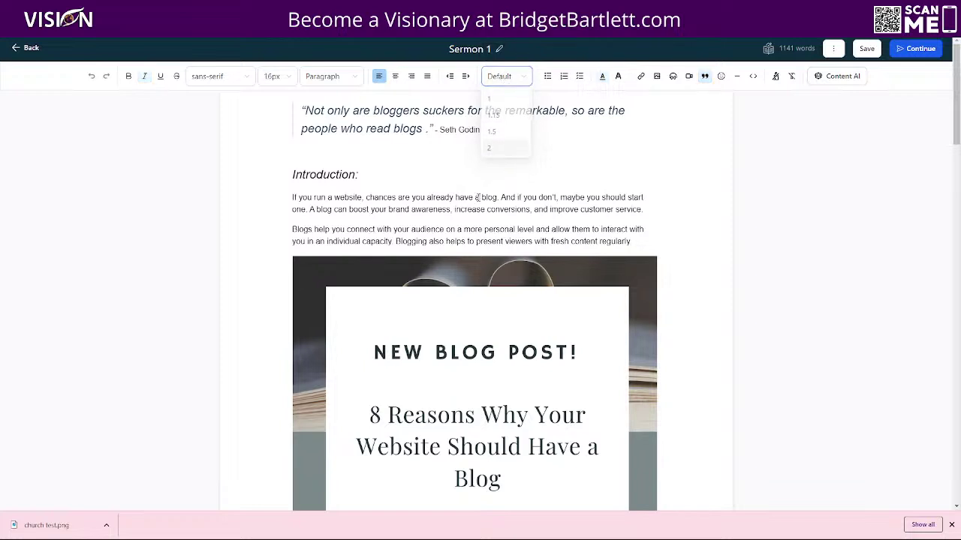
pyautogui.click(501, 77)
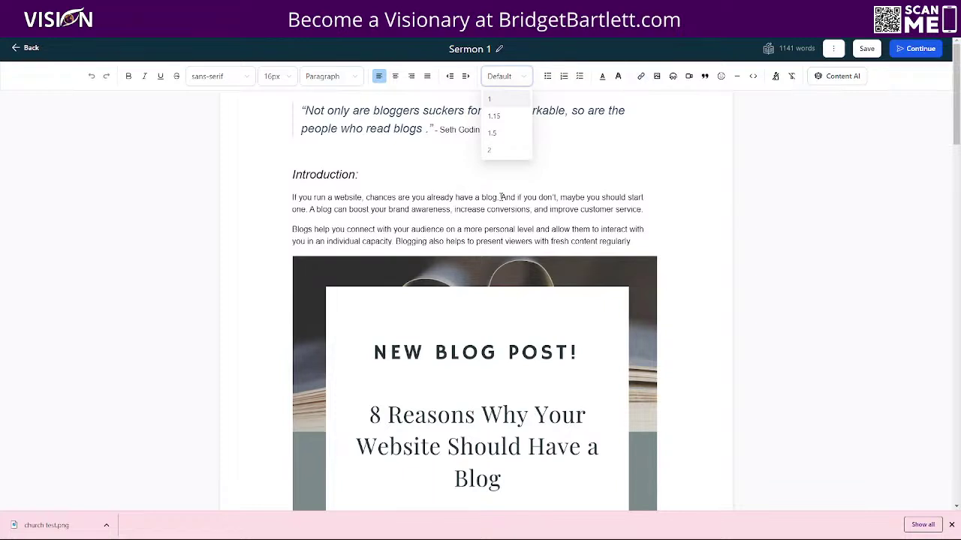
pyautogui.click(501, 196)
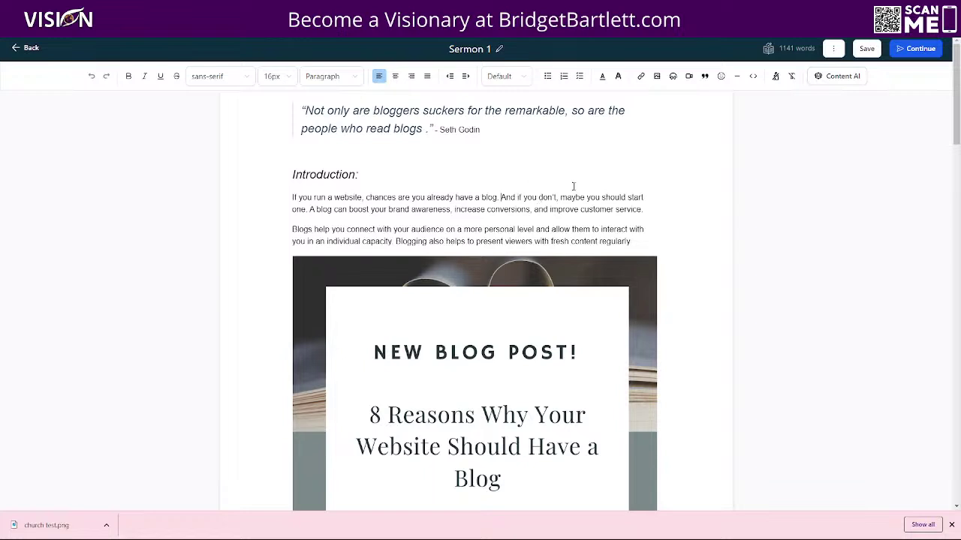
pyautogui.moveTo(501, 196); pyautogui.dragTo(584, 187)
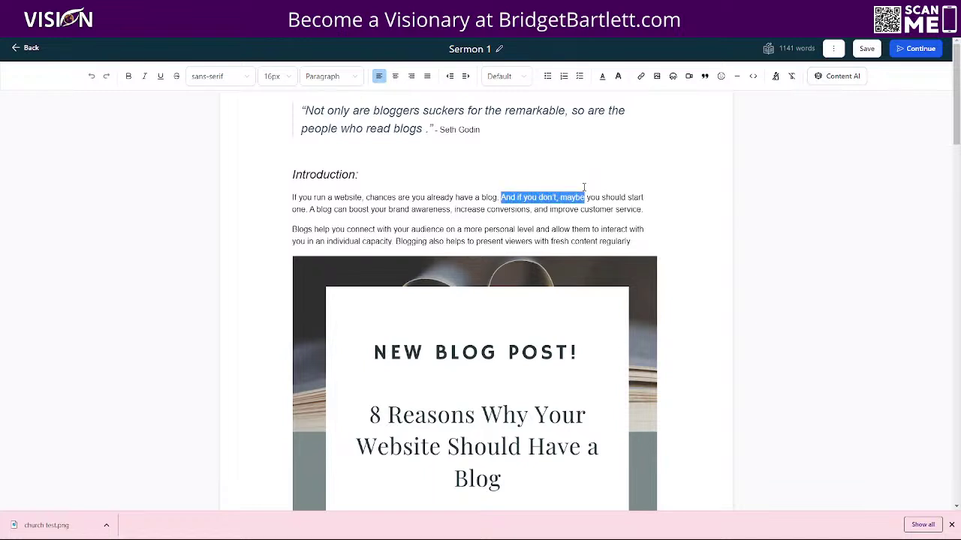
pyautogui.click(640, 76)
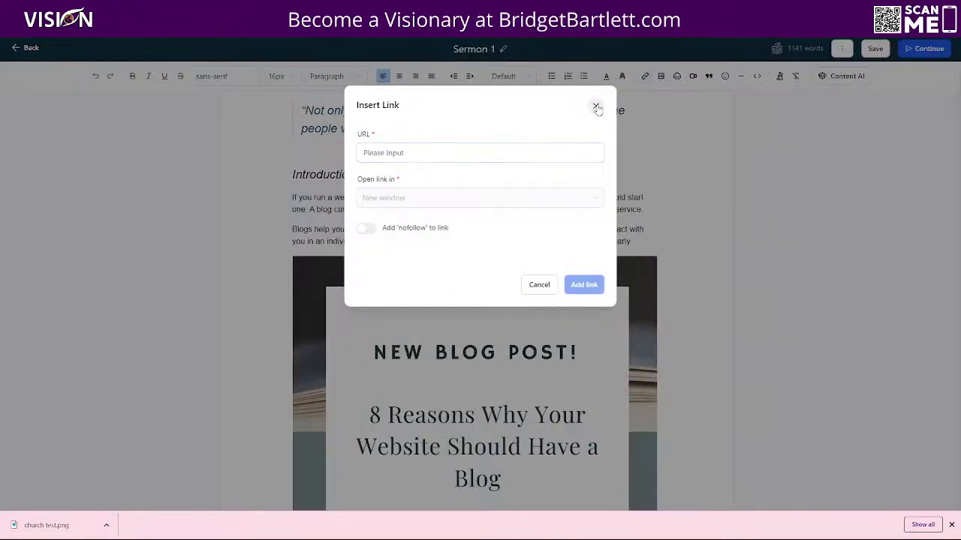
pyautogui.click(596, 105)
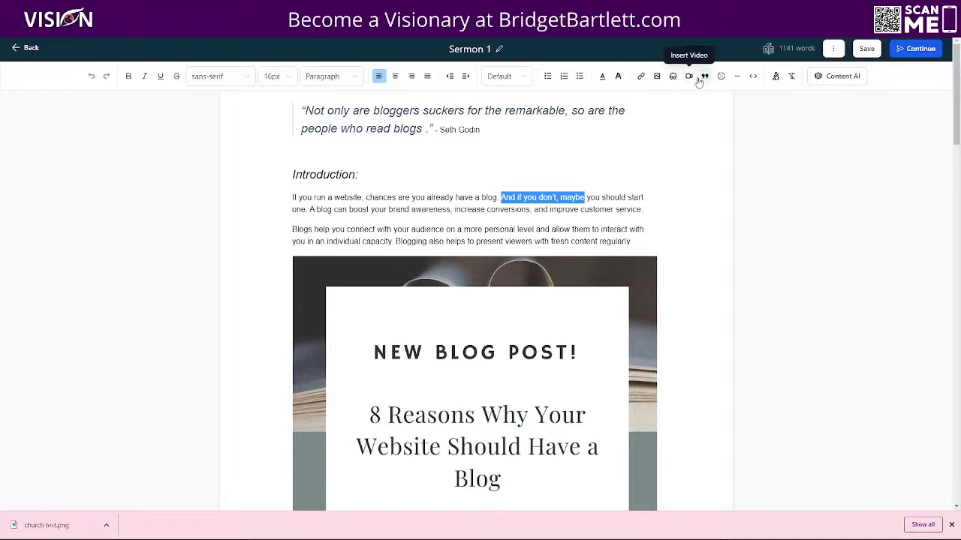
pyautogui.click(617, 201)
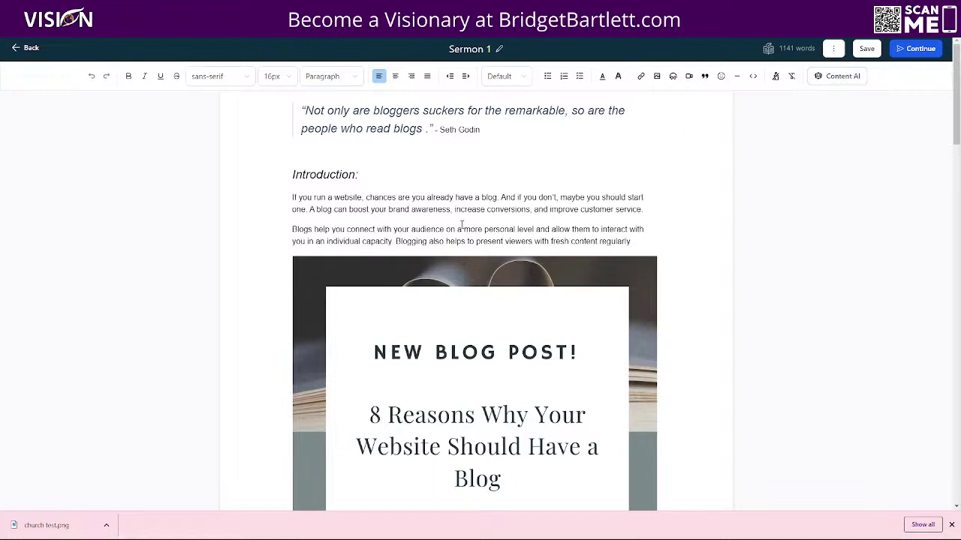
# Step: Insert an empty paragraph after 'into advertising.' in section 7
pyautogui.scroll(-1, 480, 293)
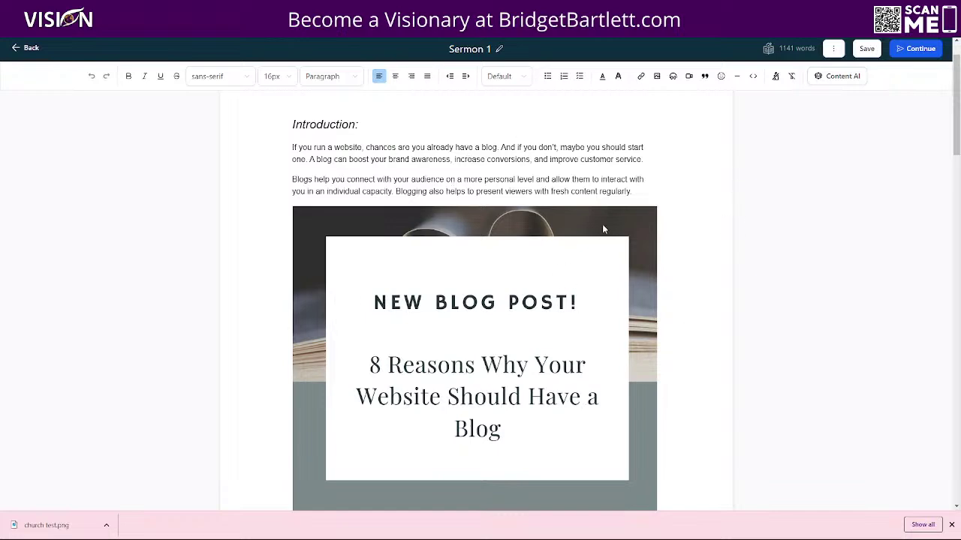
pyautogui.scroll(-4, 468, 285)
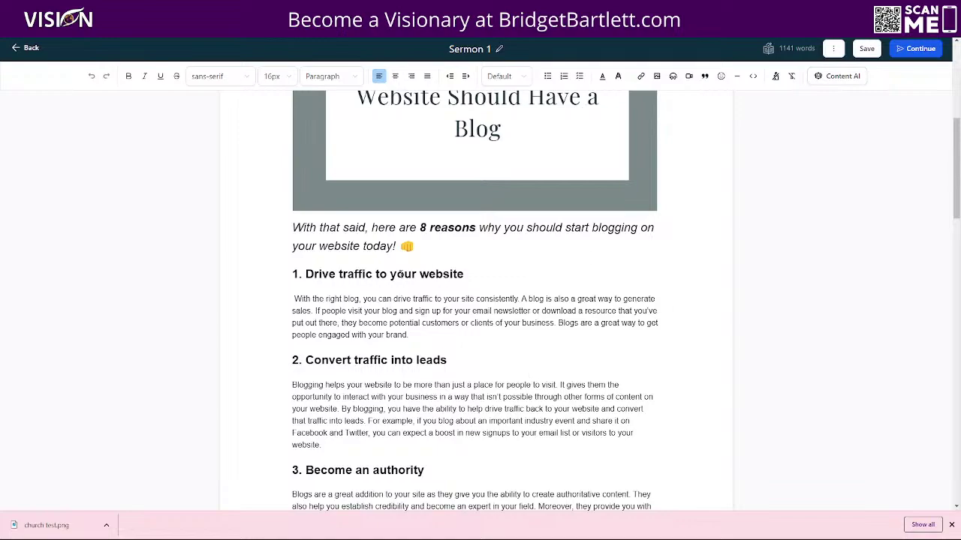
pyautogui.scroll(-4, 501, 321)
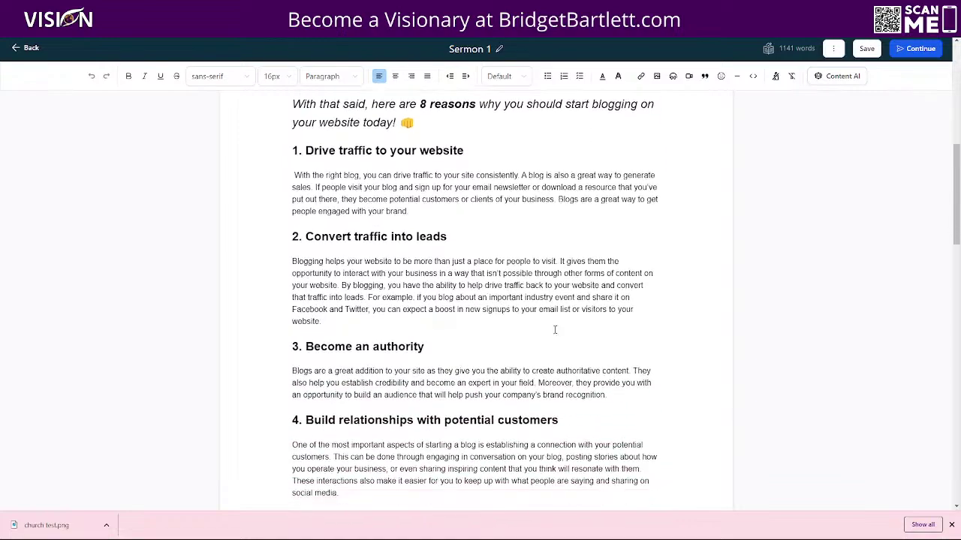
pyautogui.scroll(-2, 471, 214)
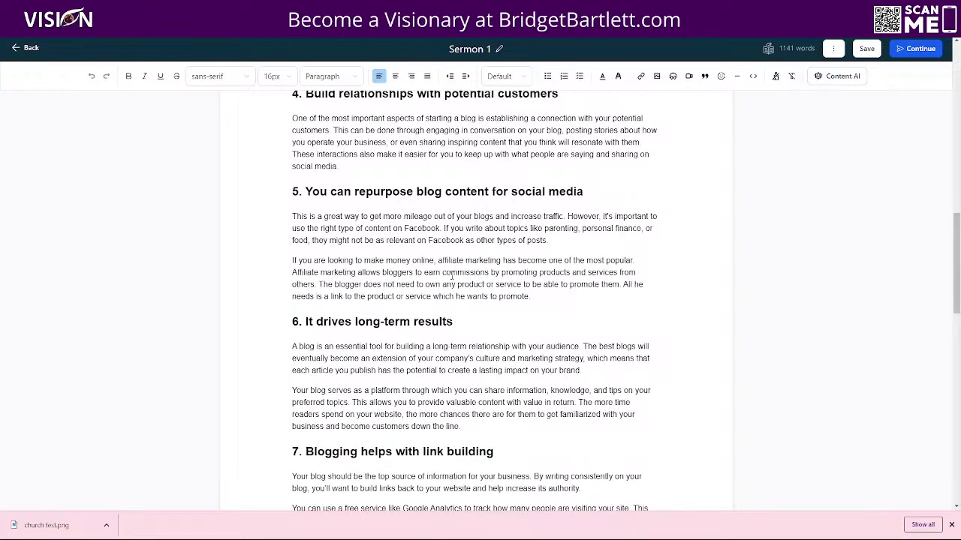
pyautogui.scroll(-3, 461, 275)
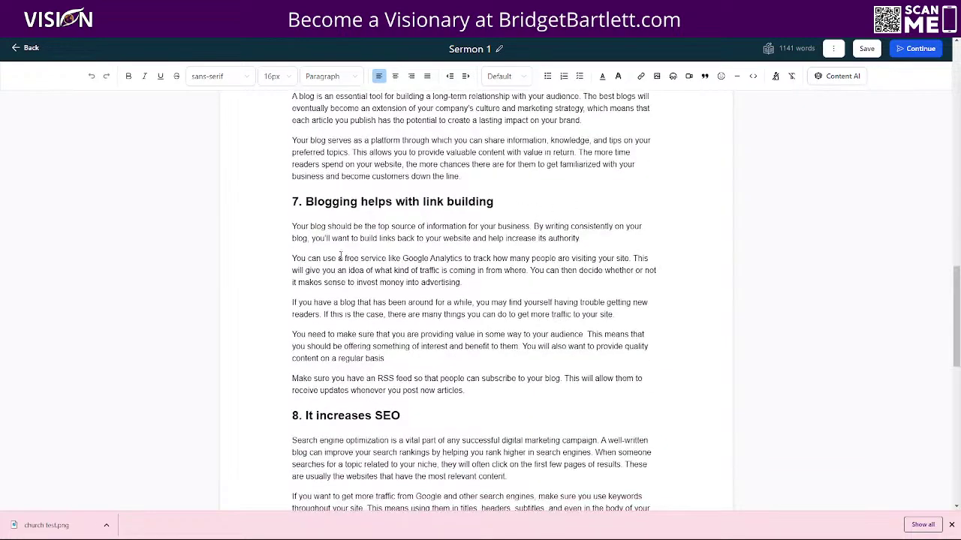
pyautogui.click(486, 285)
pyautogui.press('Return')
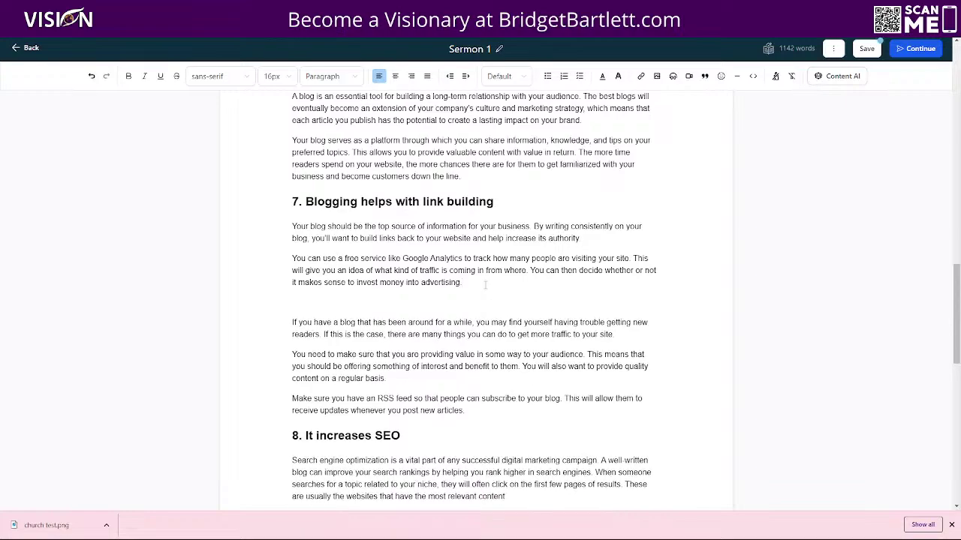
# Step: Review the post and select the embedded blogging tips YouTube video
pyautogui.scroll(20, 486, 284)
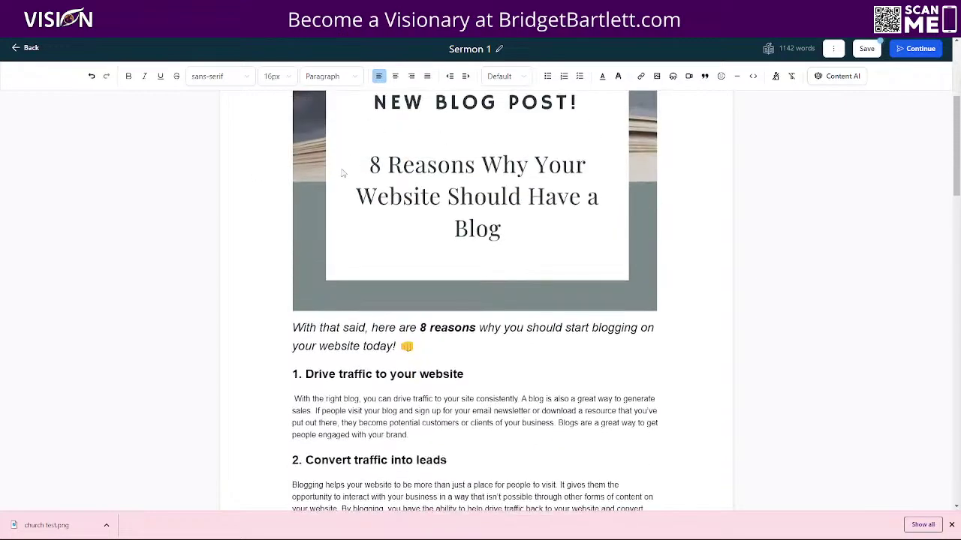
pyautogui.scroll(3, 341, 168)
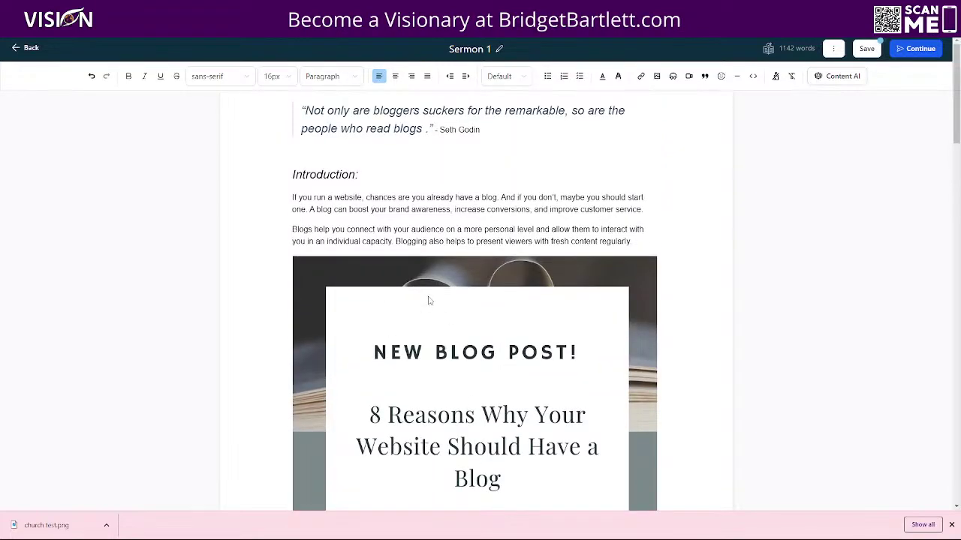
pyautogui.scroll(-20, 427, 300)
pyautogui.scroll(-6, 465, 328)
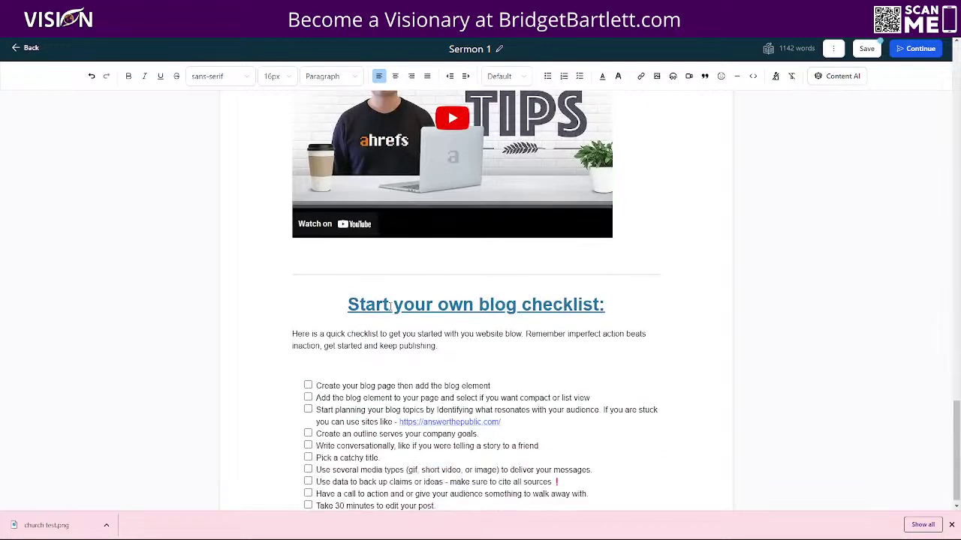
pyautogui.scroll(-1, 390, 301)
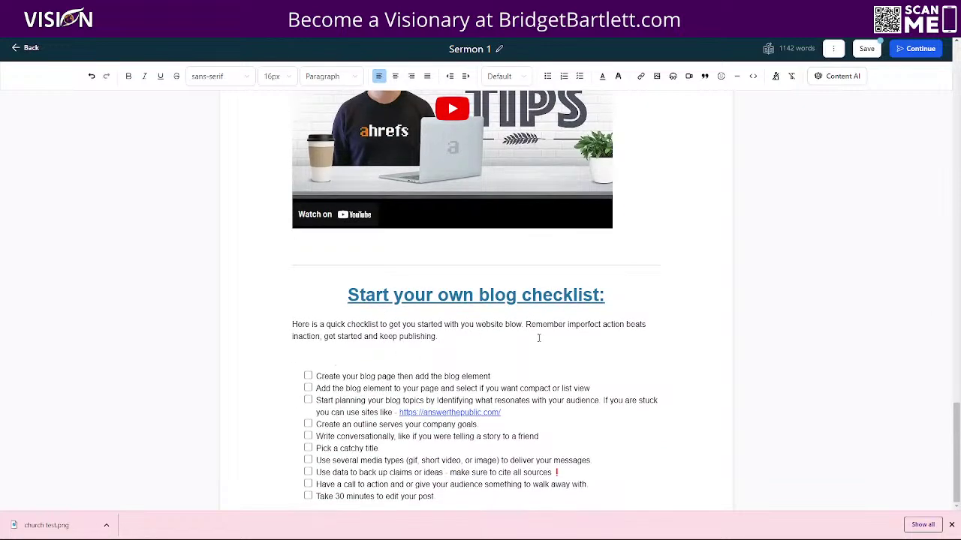
pyautogui.scroll(3, 525, 336)
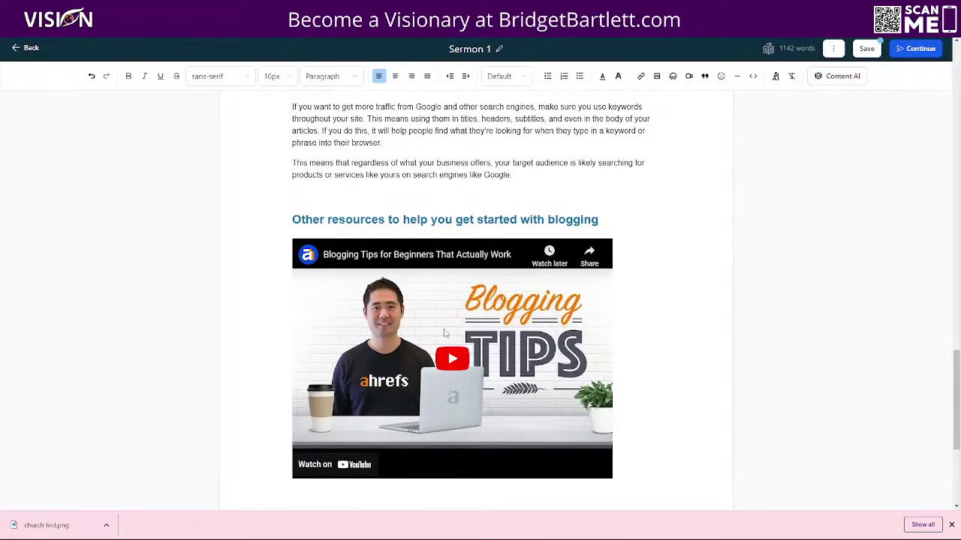
pyautogui.click(443, 332)
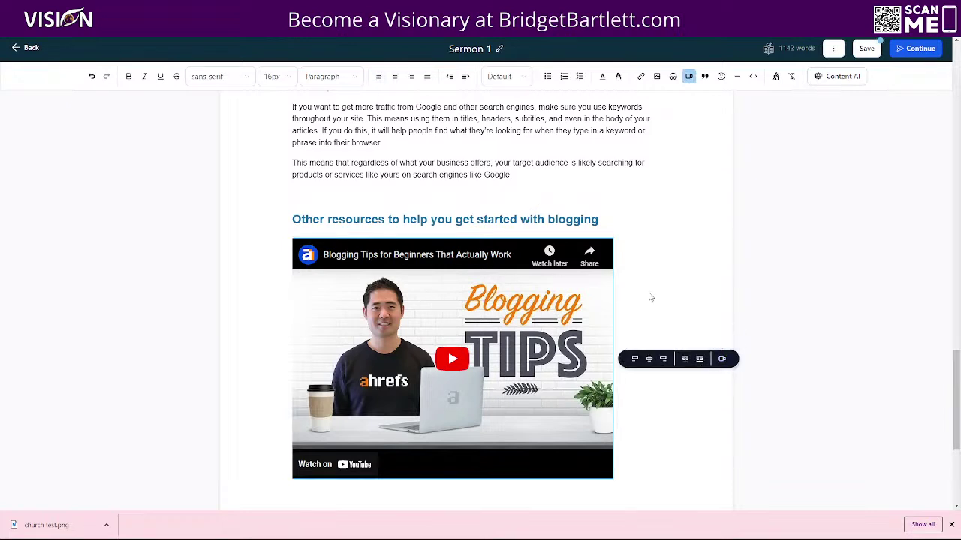
pyautogui.click(723, 360)
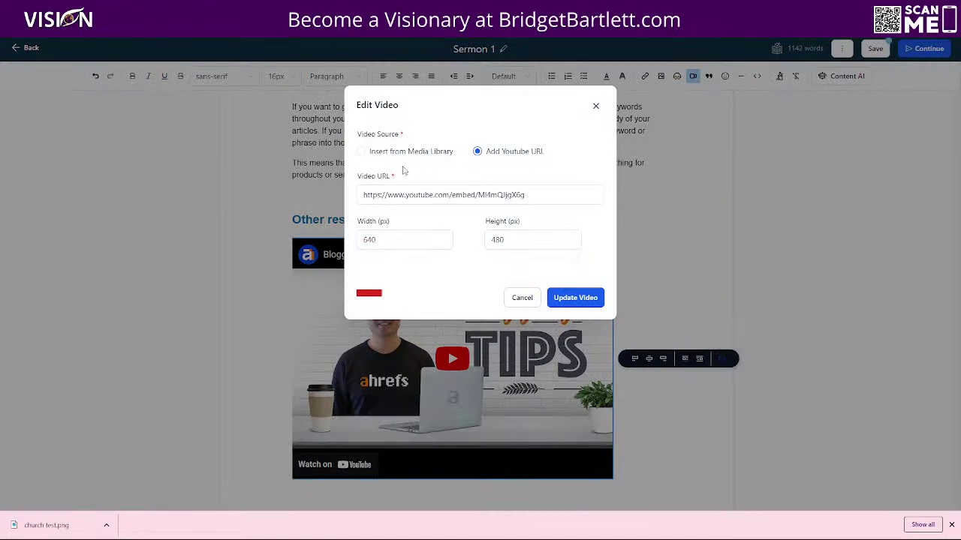
pyautogui.click(361, 152)
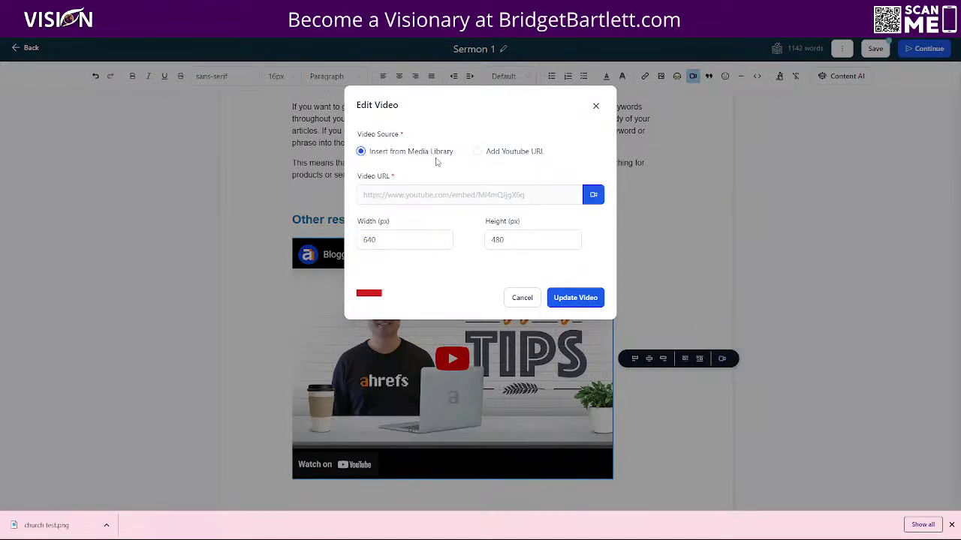
pyautogui.click(479, 153)
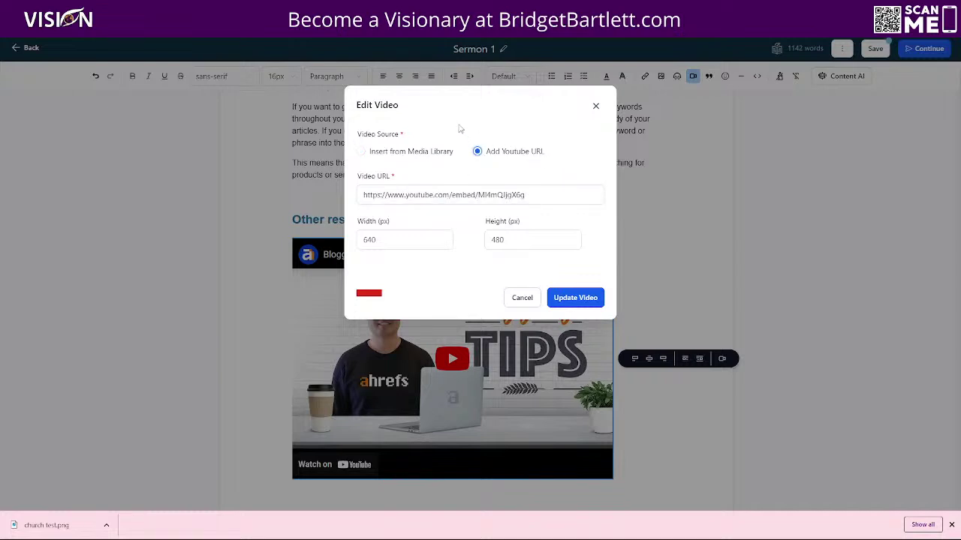
pyautogui.click(362, 152)
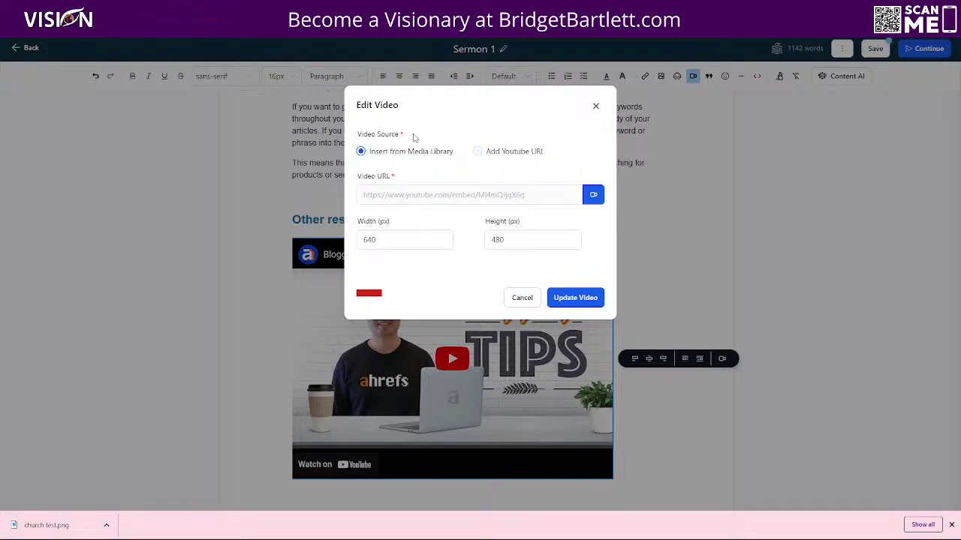
pyautogui.click(477, 152)
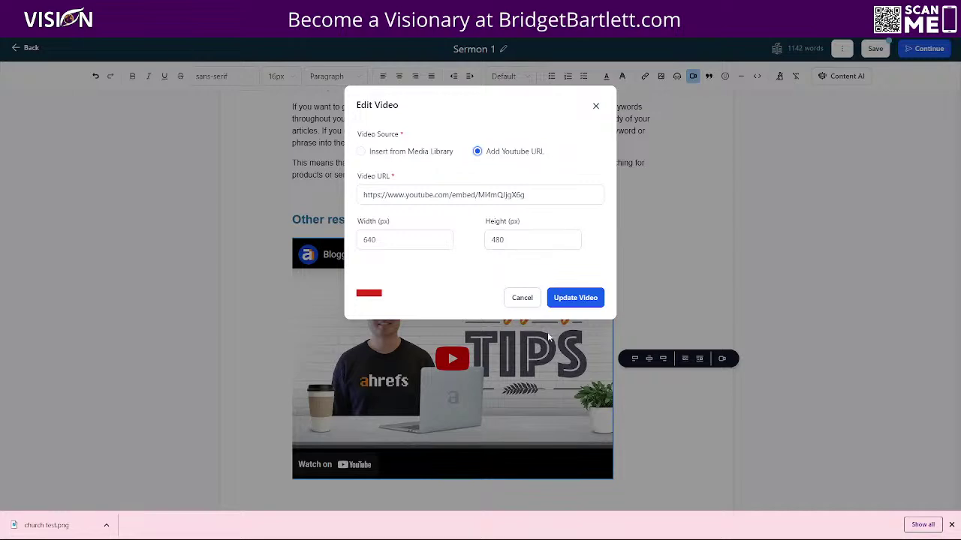
pyautogui.click(594, 109)
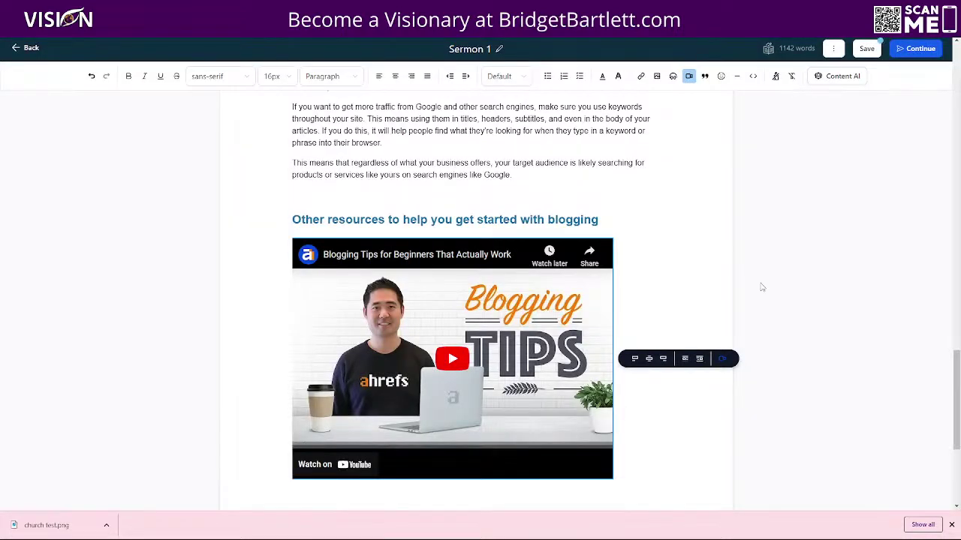
# Step: Open the Edit Video settings for the embedded blogging tips video
pyautogui.scroll(-2, 755, 259)
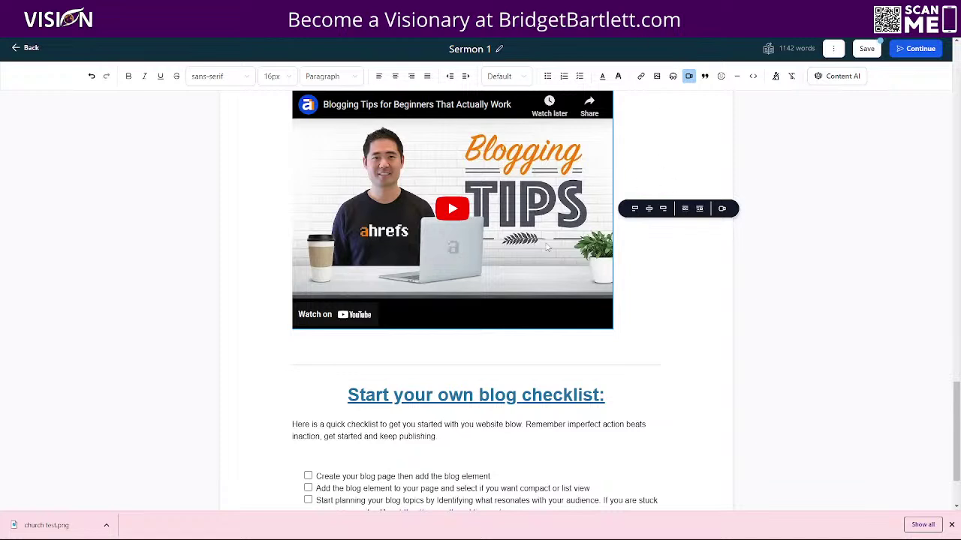
pyautogui.click(722, 209)
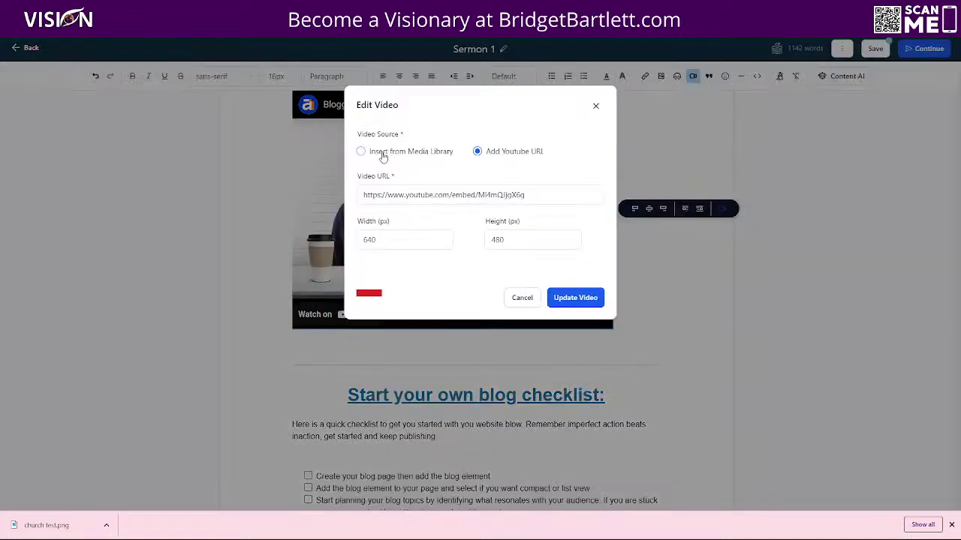
# Step: Set the video source to Insert from Media Library and check My Media, which holds only church test
pyautogui.click(360, 151)
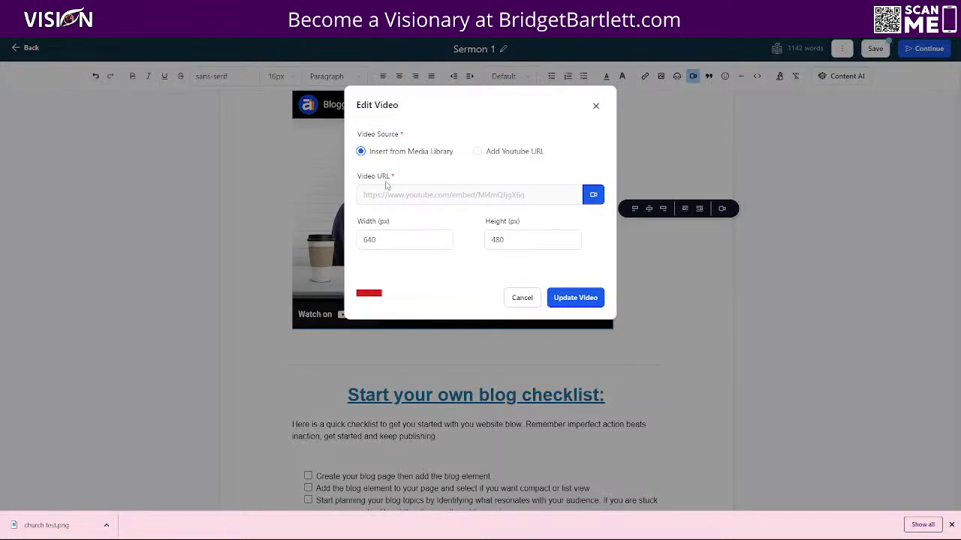
pyautogui.click(593, 195)
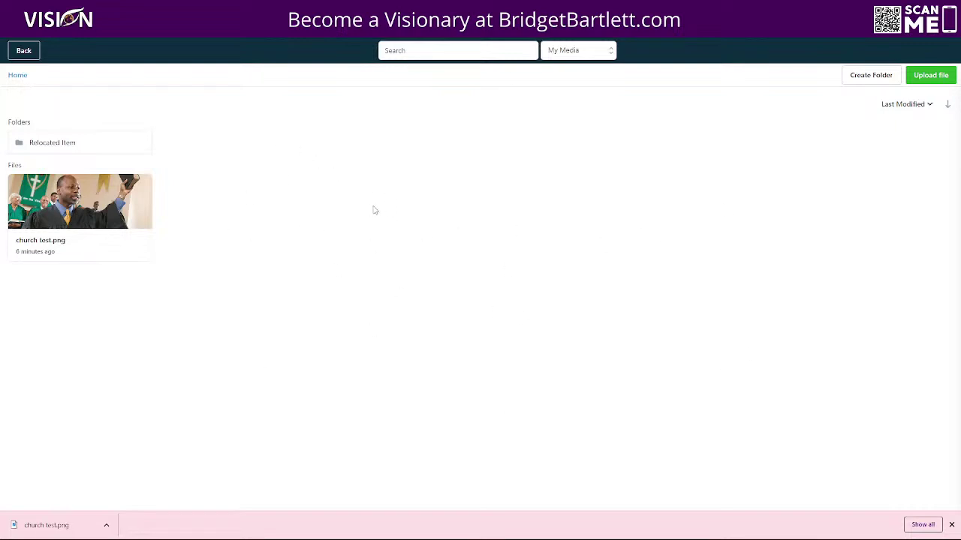
pyautogui.click(22, 51)
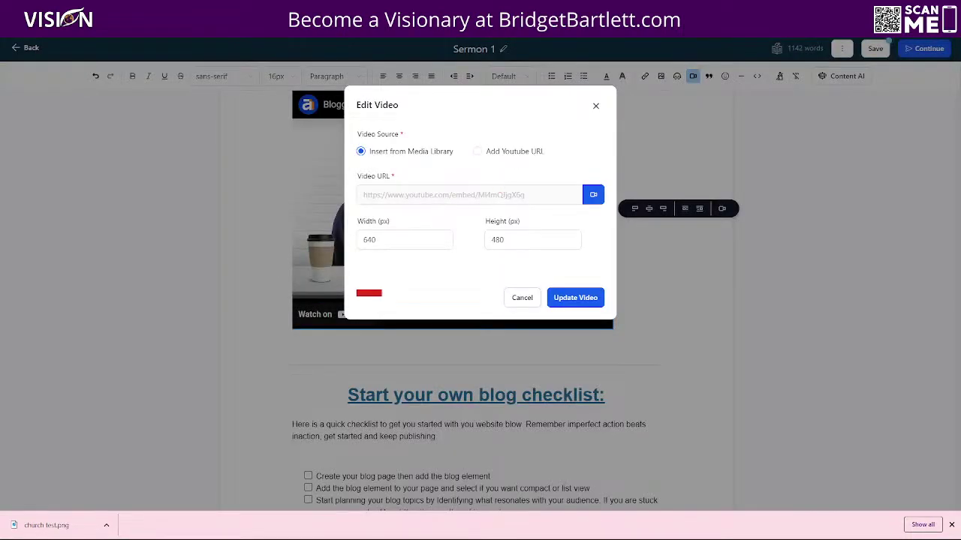
# Step: Open Streamable from the Daily bookmark folder in a new tab
pyautogui.hotkey('ctrl', 't')
pyautogui.click(25, 42)
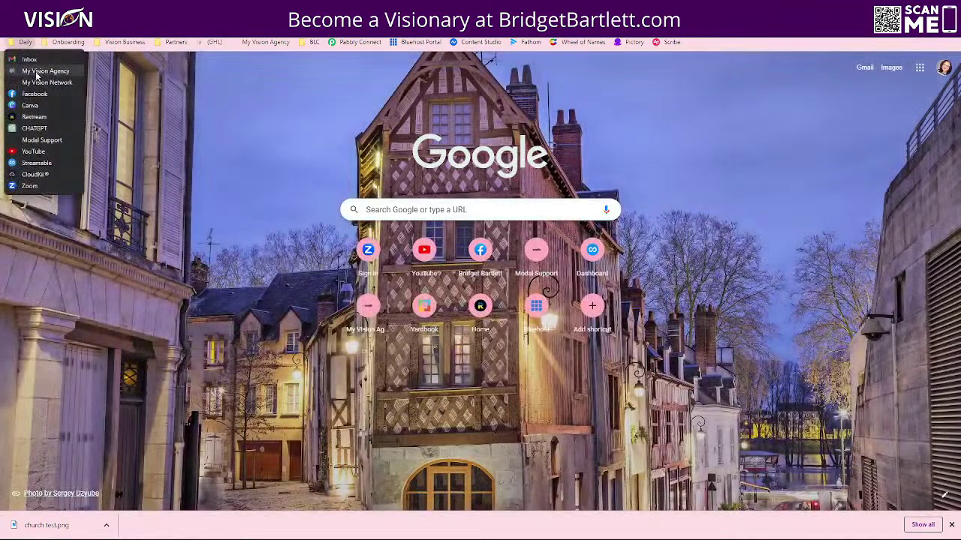
pyautogui.click(36, 163)
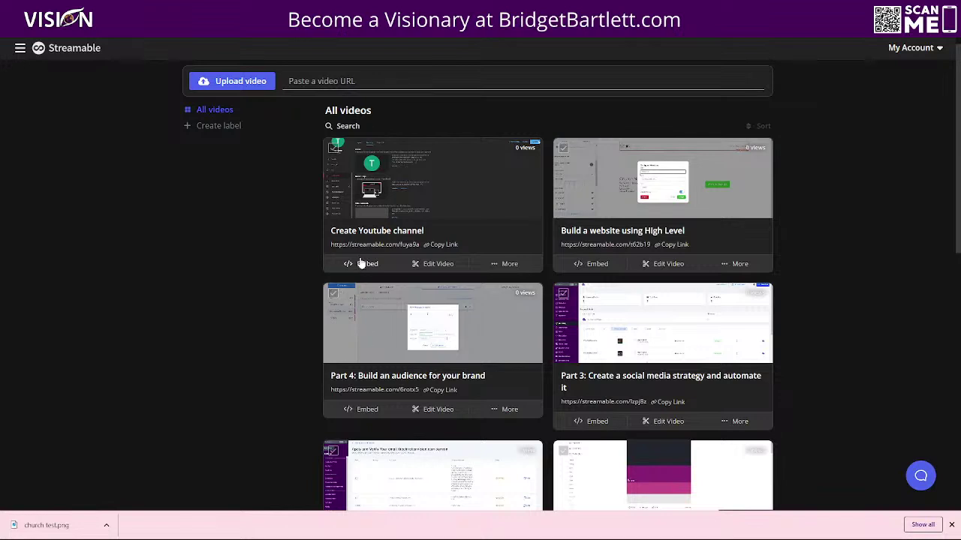
# Step: Choose Edit Thumbnail from the Create Youtube channel video's More menu
pyautogui.click(497, 265)
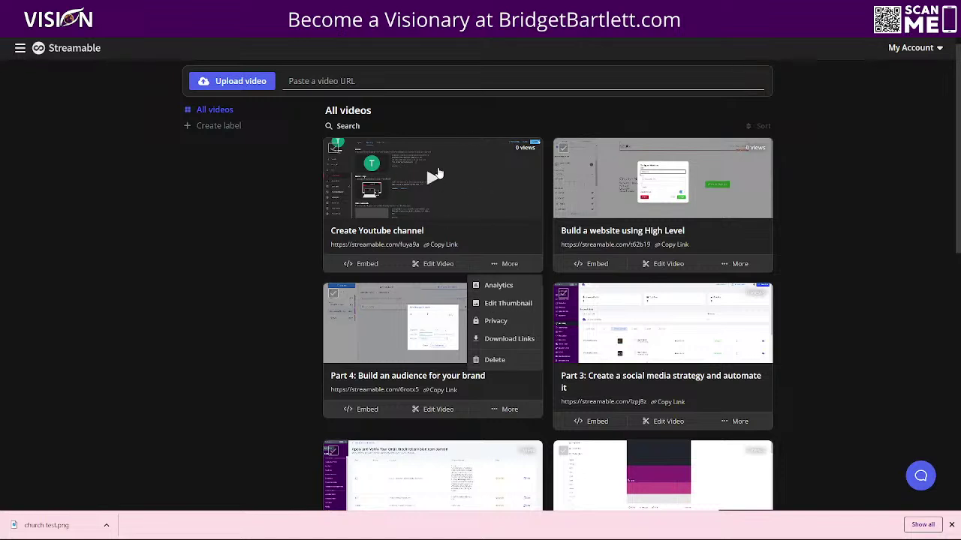
pyautogui.click(484, 304)
# Step: Save a new thumbnail frame for Create Youtube channel and verify it
pyautogui.moveTo(518, 221); pyautogui.dragTo(534, 236)
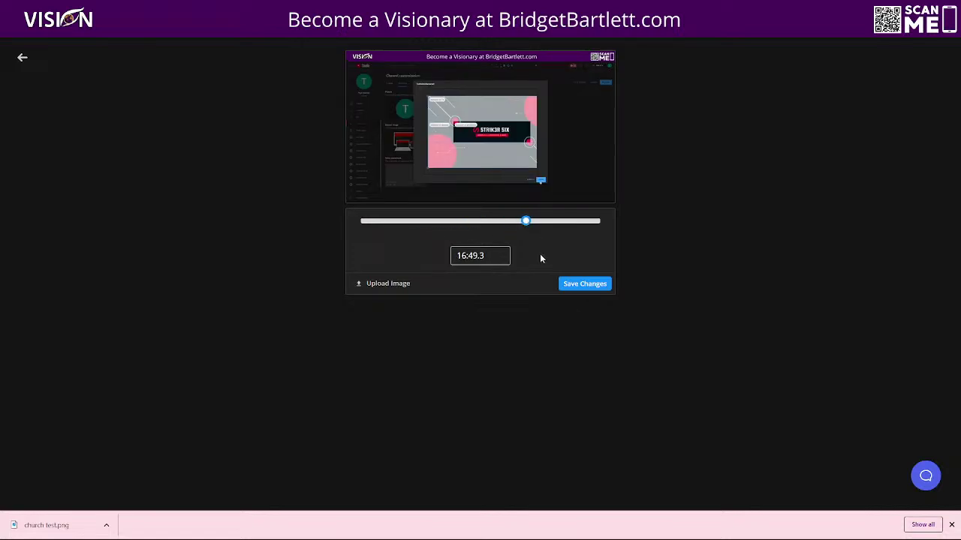
pyautogui.click(582, 285)
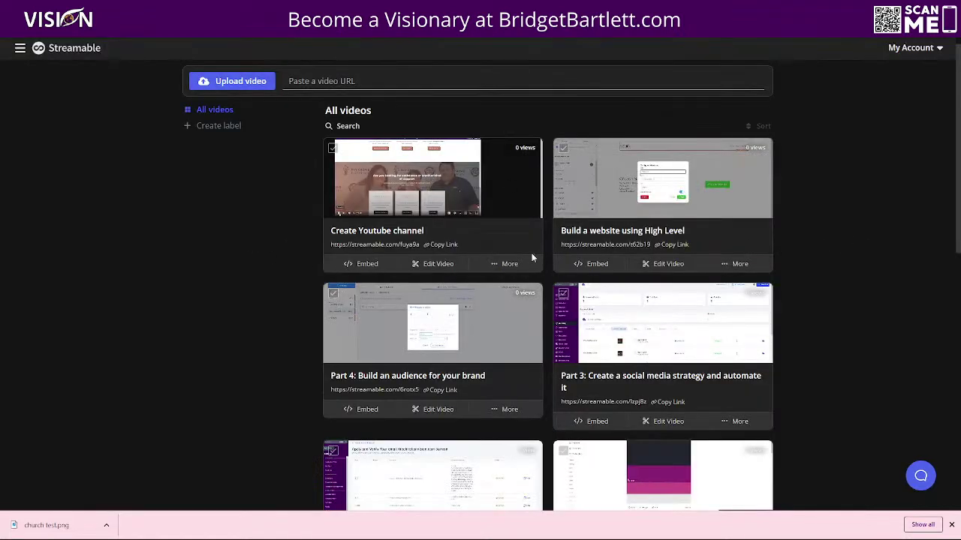
pyautogui.click(510, 264)
pyautogui.click(504, 304)
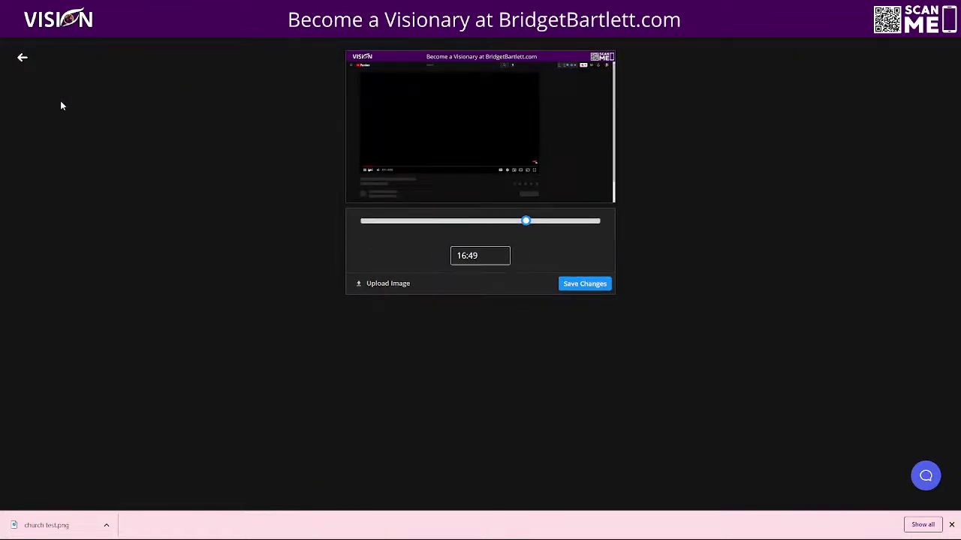
# Step: Copy the Create Youtube channel video's responsive embed code
pyautogui.click(23, 60)
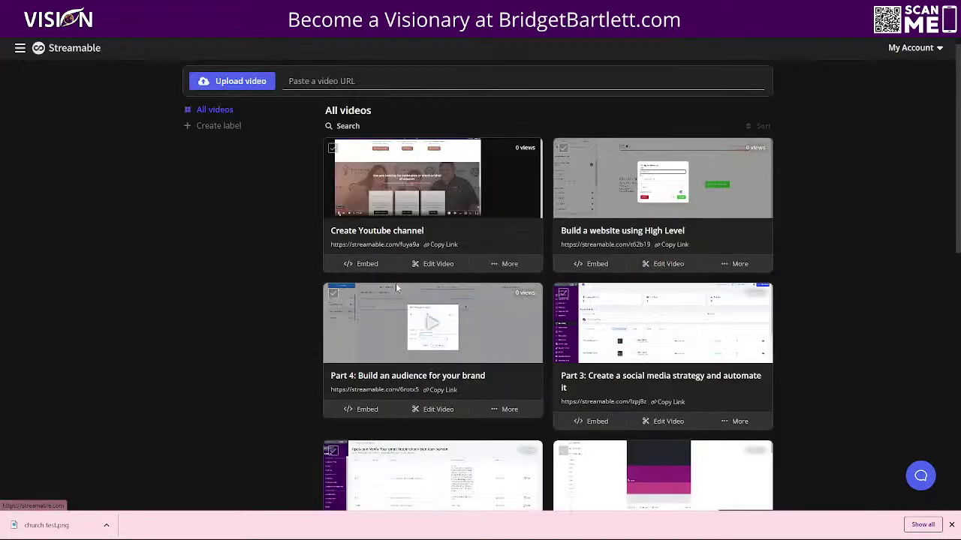
pyautogui.click(362, 264)
pyautogui.click(555, 200)
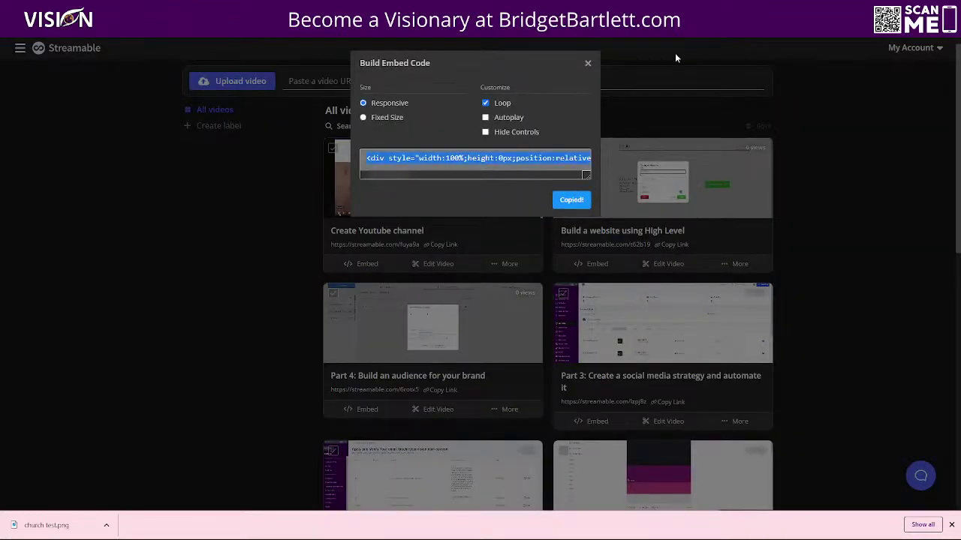
# Step: Replace the YouTube video under Other resources with the pasted Streamable embed code
pyautogui.hotkey('ctrl', 'Tab')
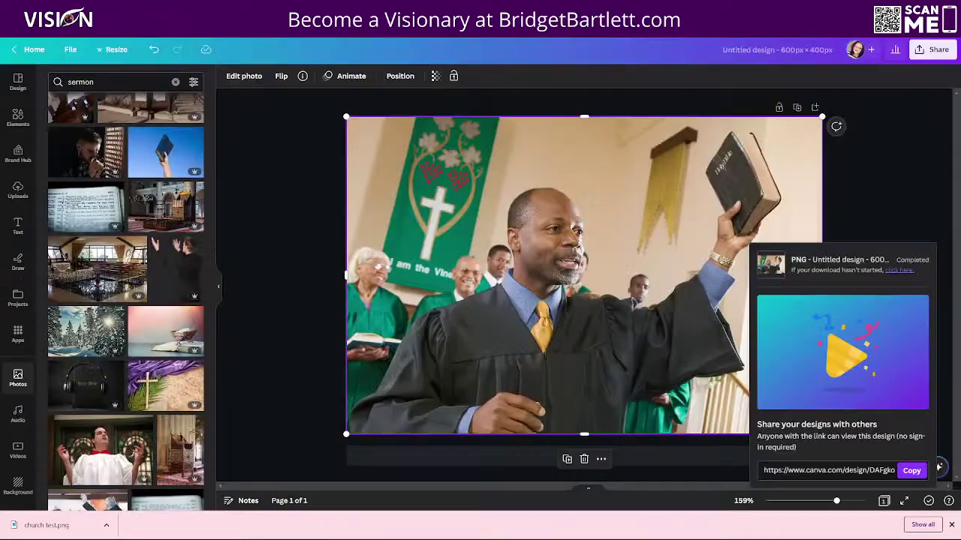
pyautogui.hotkey('ctrl', 'Tab')
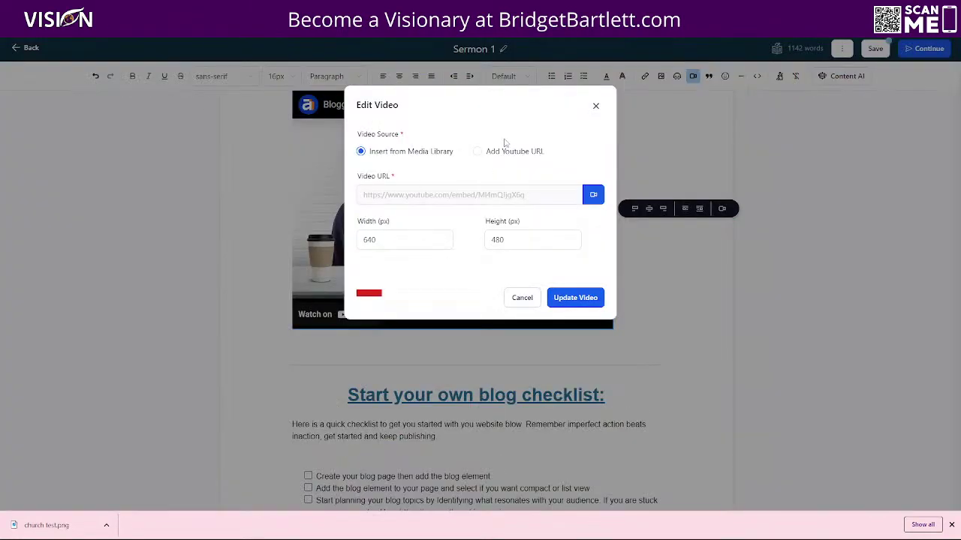
pyautogui.click(595, 105)
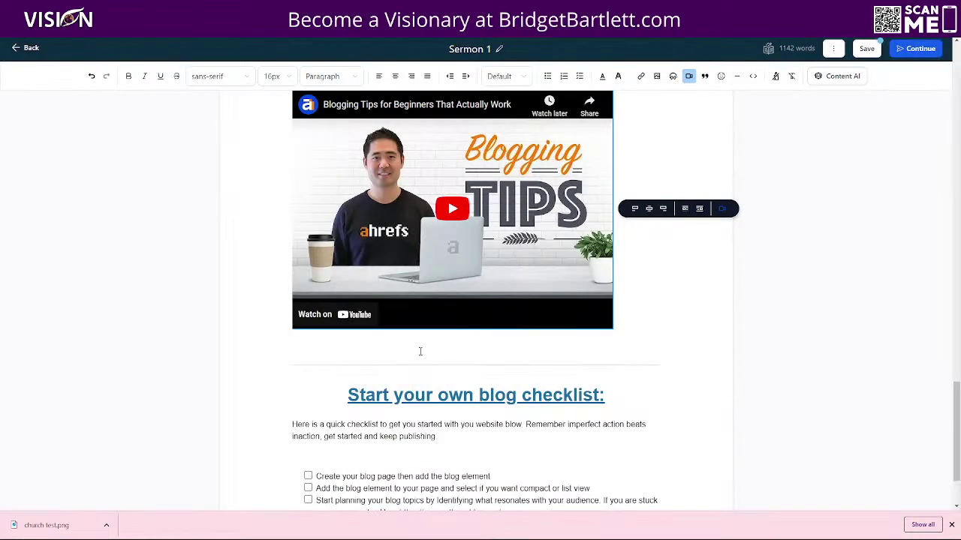
pyautogui.scroll(2, 526, 319)
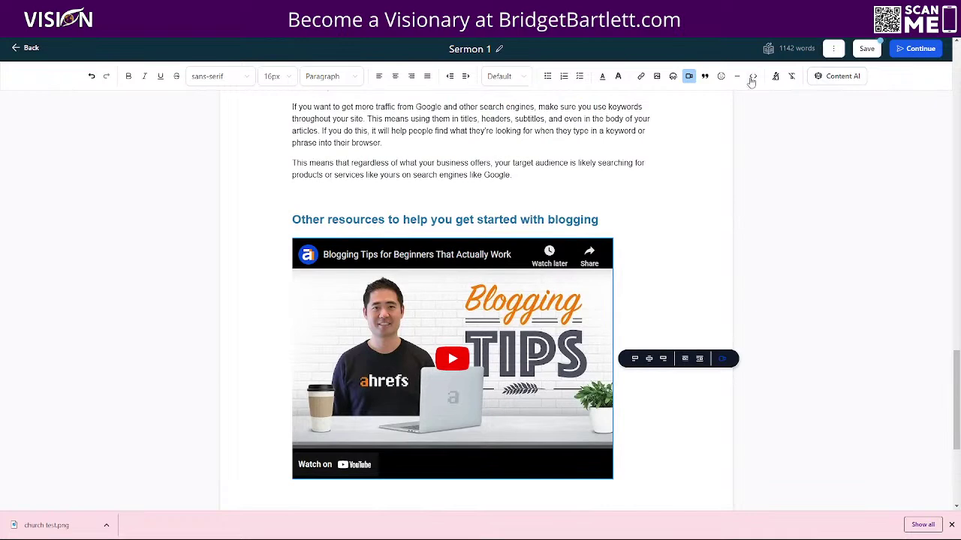
pyautogui.click(753, 78)
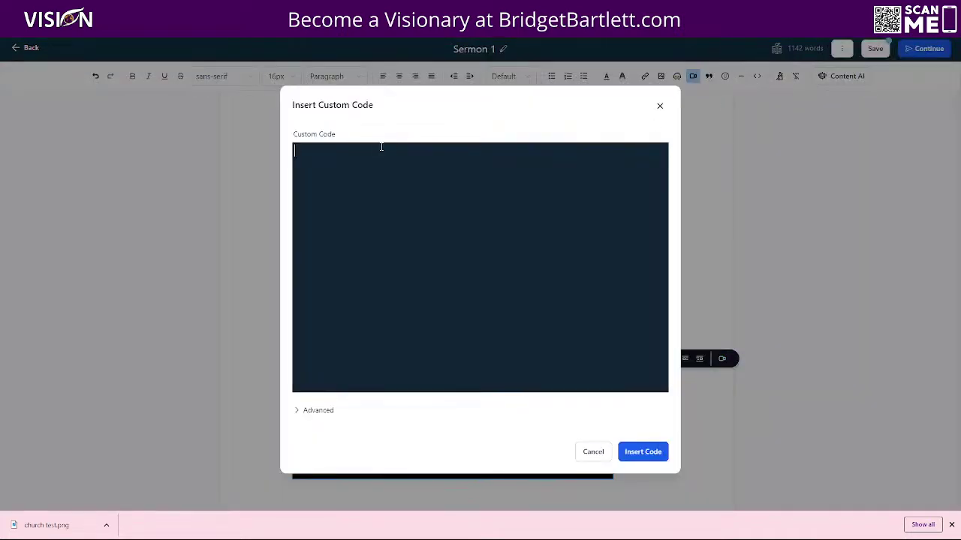
pyautogui.hotkey('ctrl', 'v')
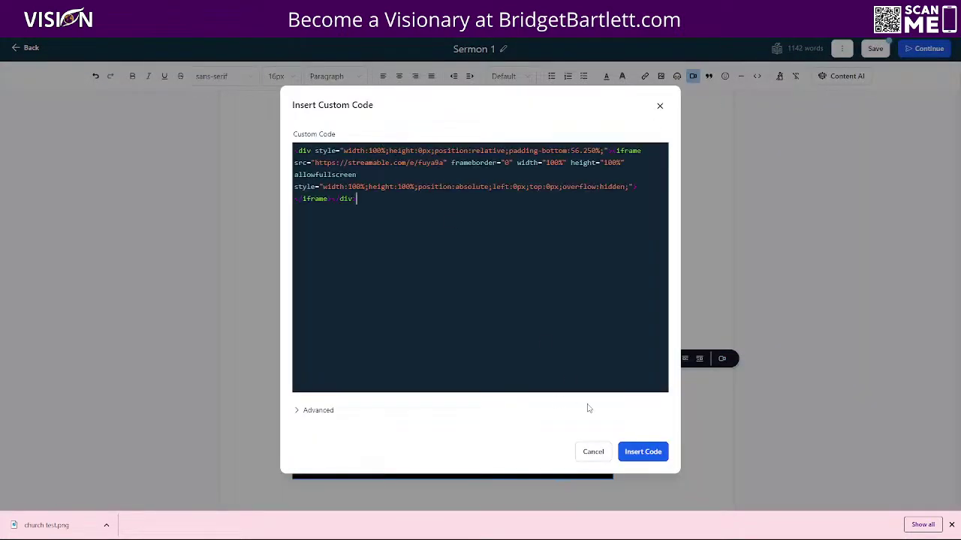
pyautogui.click(643, 451)
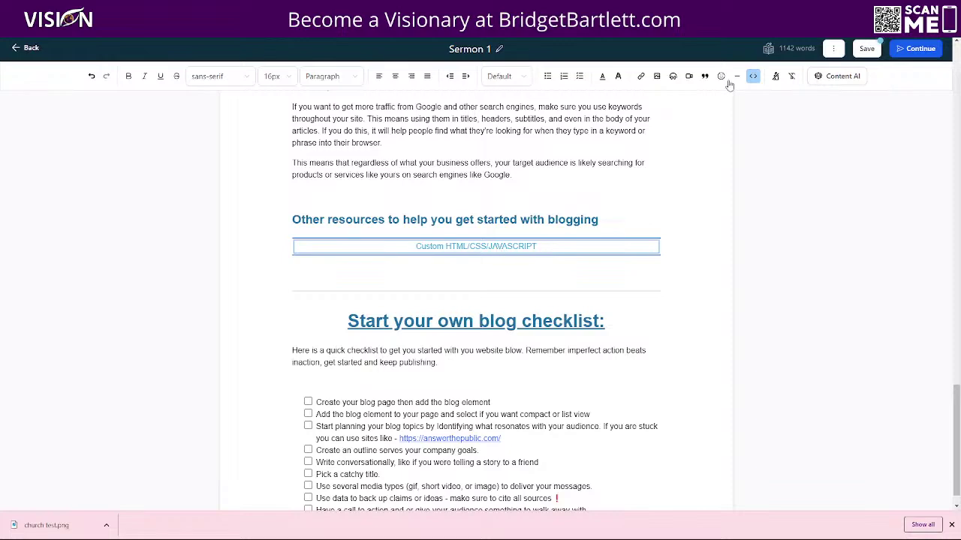
pyautogui.click(753, 78)
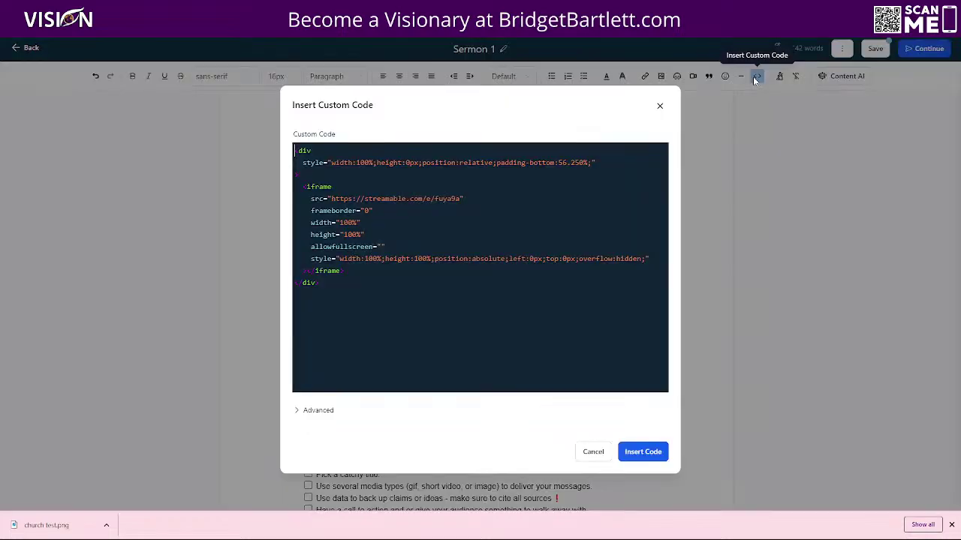
pyautogui.click(660, 105)
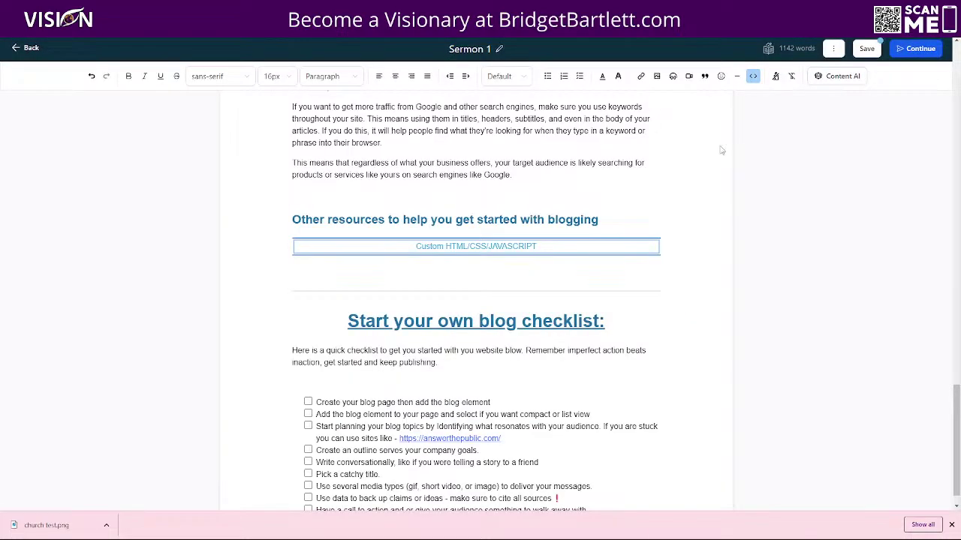
# Step: Save the Sermon 1 post and preview it
pyautogui.click(833, 49)
pyautogui.click(826, 88)
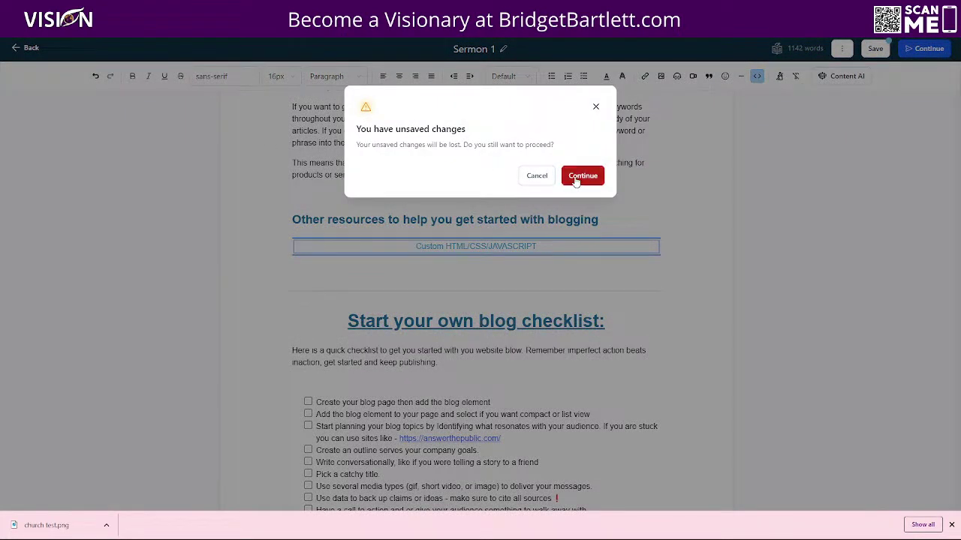
pyautogui.click(532, 178)
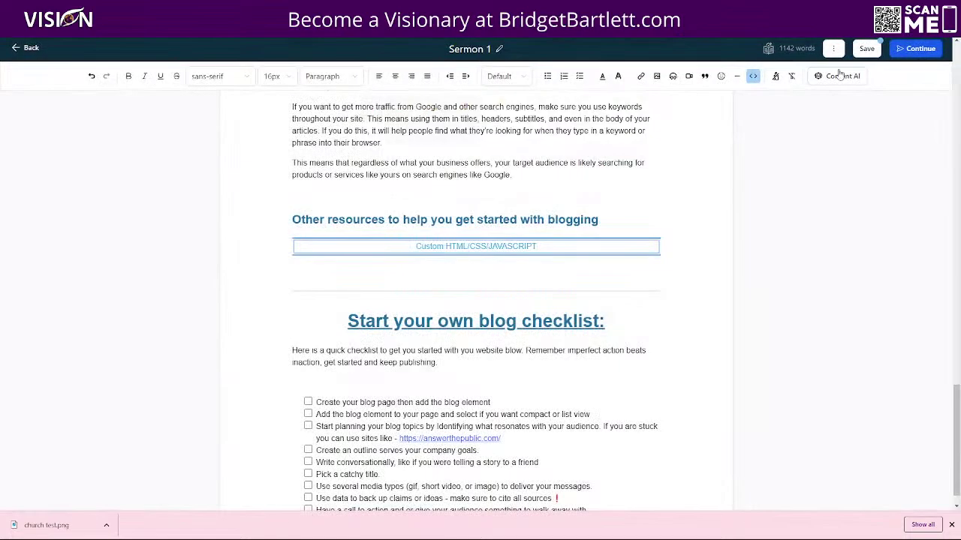
pyautogui.click(865, 51)
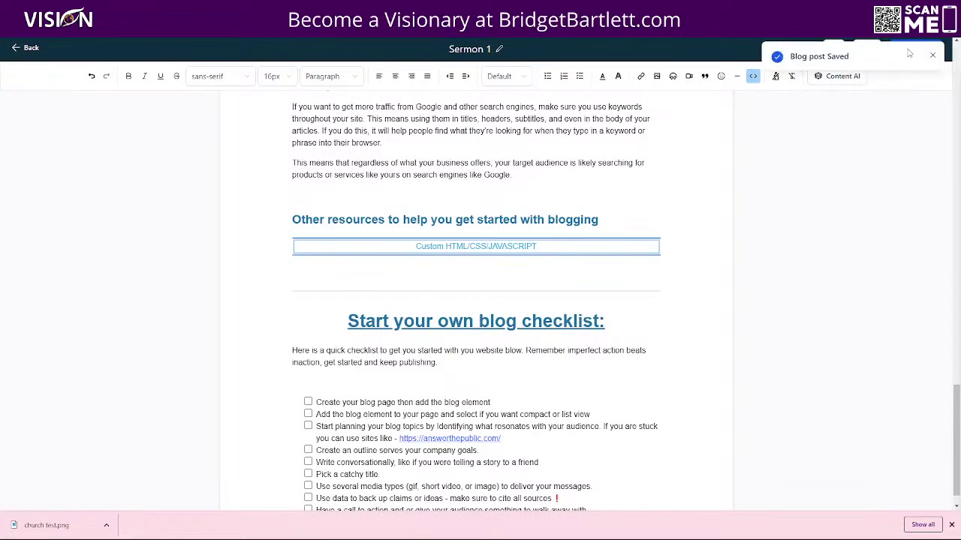
pyautogui.click(932, 55)
pyautogui.click(833, 48)
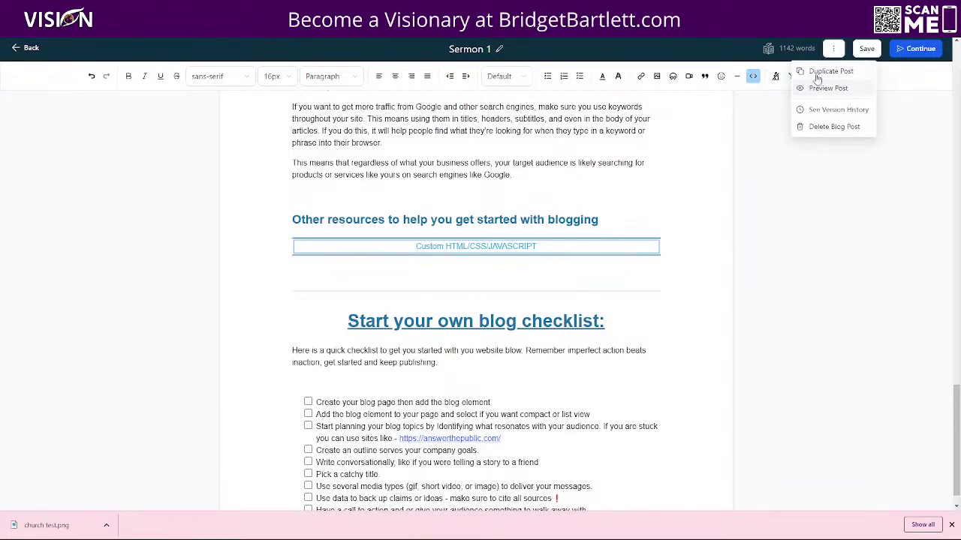
pyautogui.click(821, 87)
# Step: Scroll through the Sermon 1 preview and select its title text
pyautogui.scroll(-15, 679, 244)
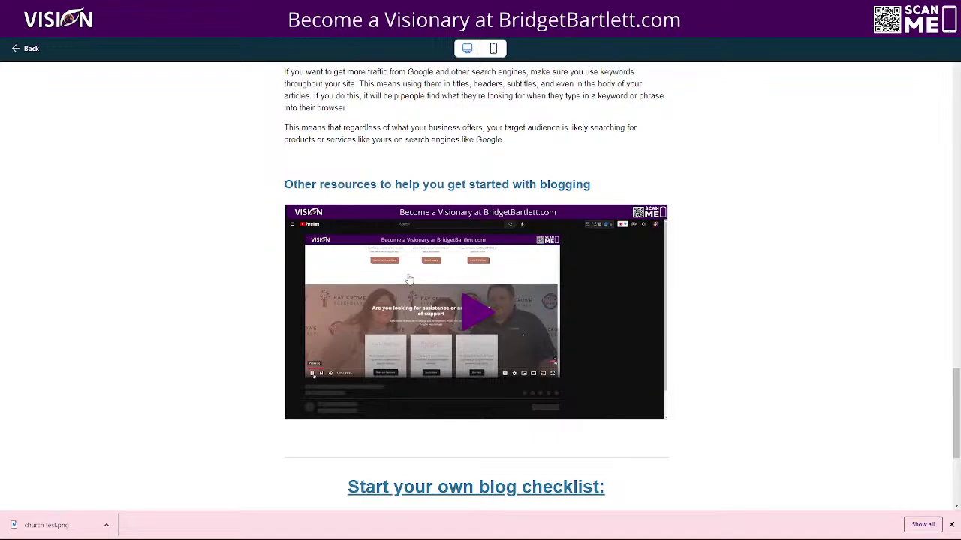
pyautogui.scroll(-4, 748, 330)
pyautogui.scroll(7, 690, 254)
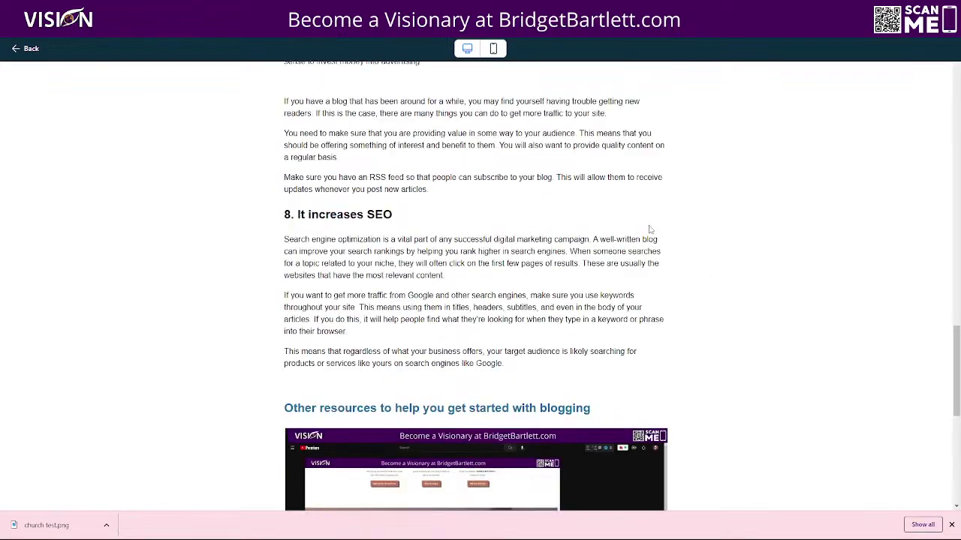
pyautogui.scroll(15, 690, 254)
pyautogui.scroll(-5, 635, 291)
pyautogui.scroll(5, 634, 291)
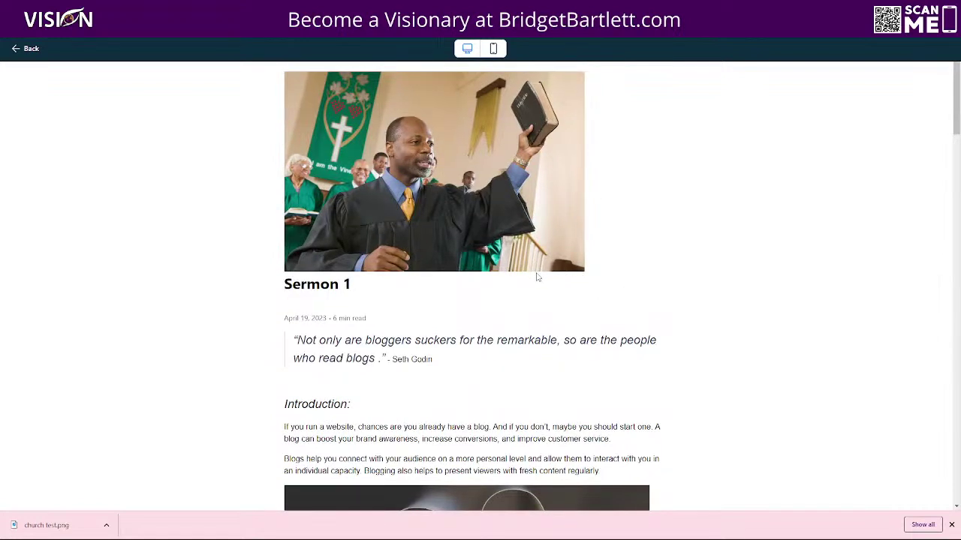
pyautogui.moveTo(357, 289); pyautogui.dragTo(274, 295)
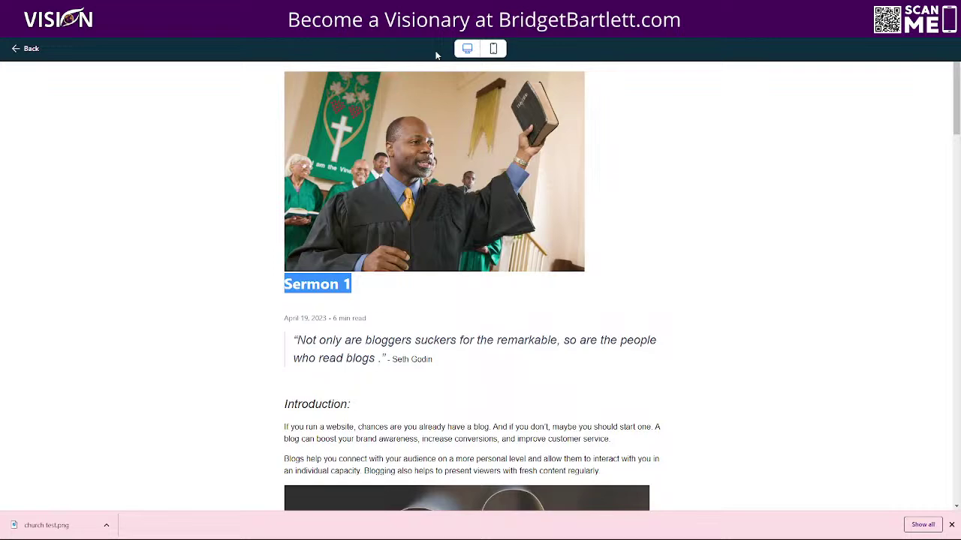
# Step: Toggle the preview between phone and desktop widths, scrolling the phone layout
pyautogui.click(494, 49)
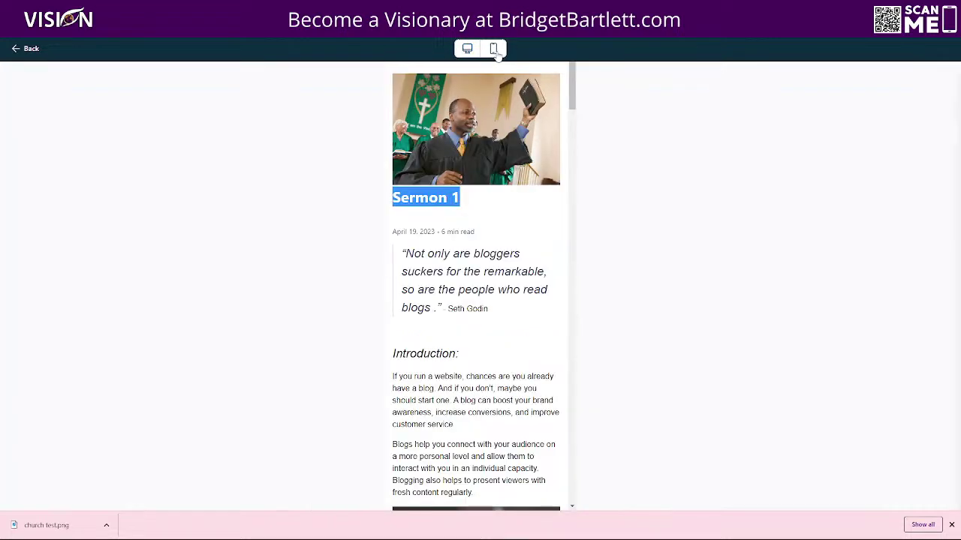
pyautogui.click(467, 49)
pyautogui.click(493, 49)
pyautogui.scroll(-6, 496, 242)
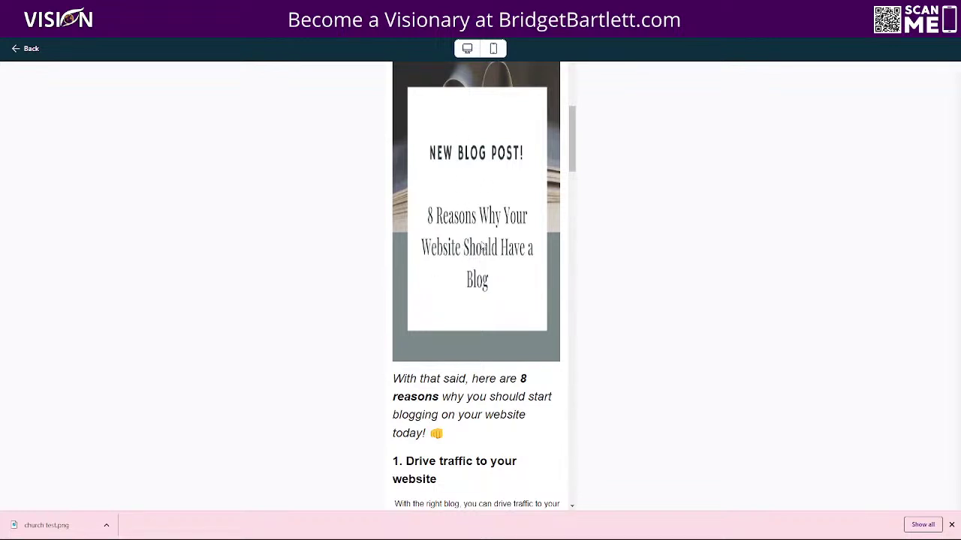
pyautogui.scroll(6, 492, 285)
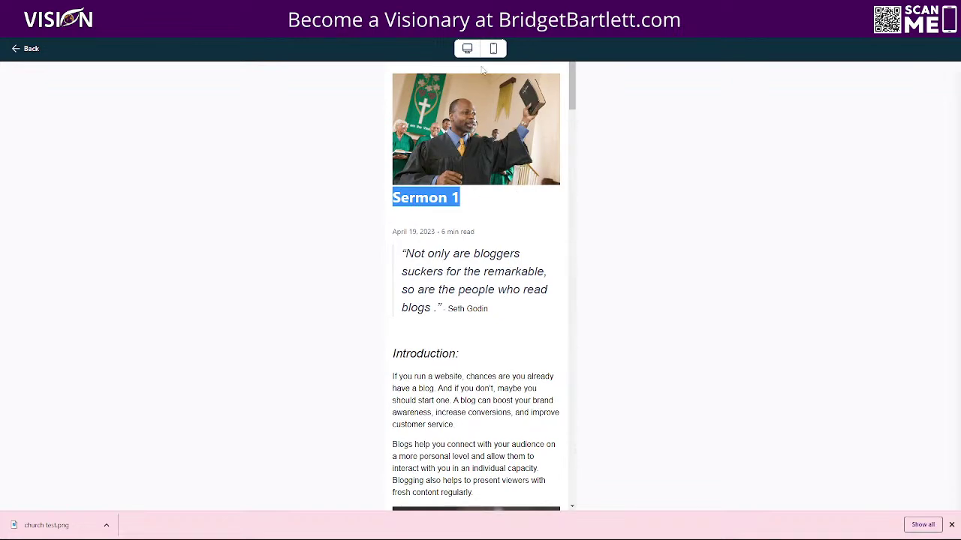
pyautogui.click(466, 50)
pyautogui.click(493, 49)
# Step: Scroll the phone preview, tick all five checklist items, and finish at desktop width
pyautogui.scroll(-5, 526, 323)
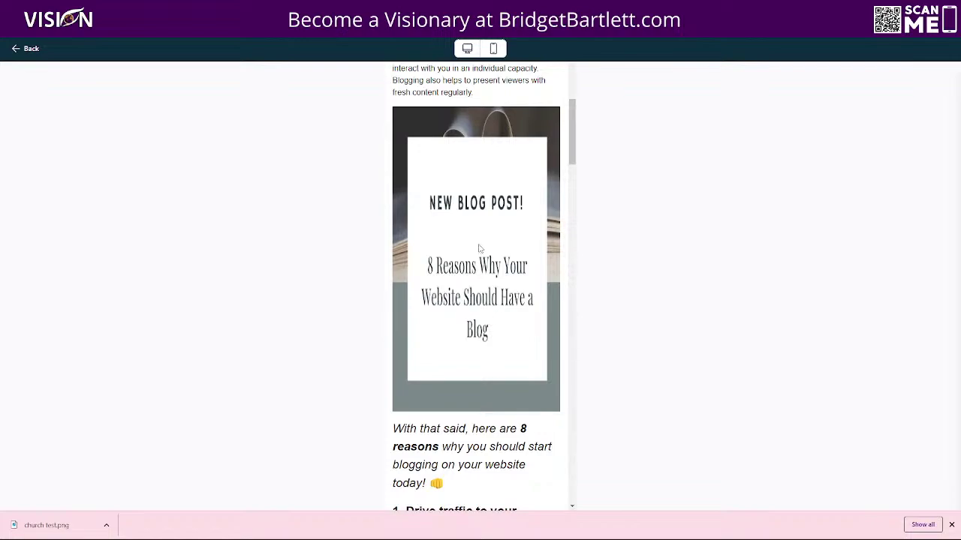
pyautogui.scroll(-15, 479, 247)
pyautogui.scroll(-10, 500, 289)
pyautogui.scroll(3, 510, 287)
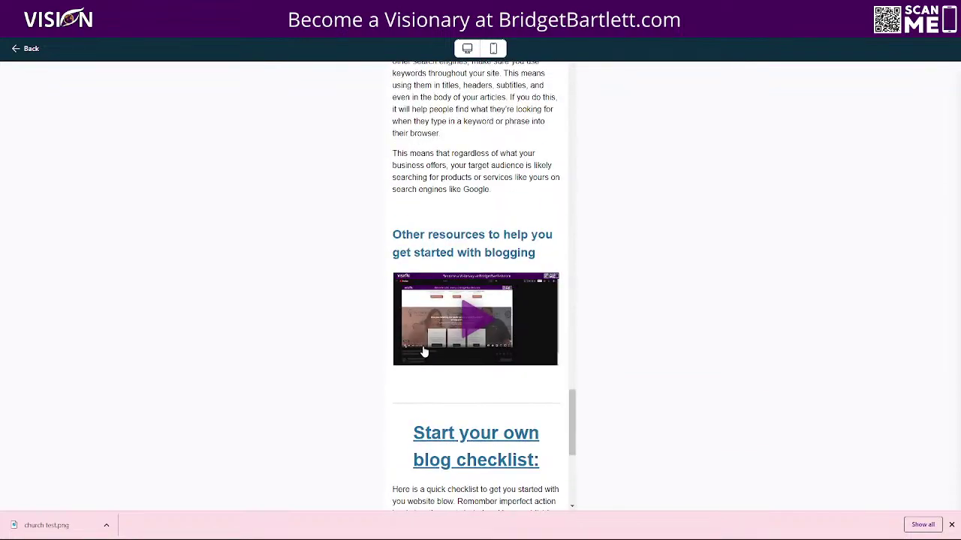
pyautogui.scroll(-5, 501, 370)
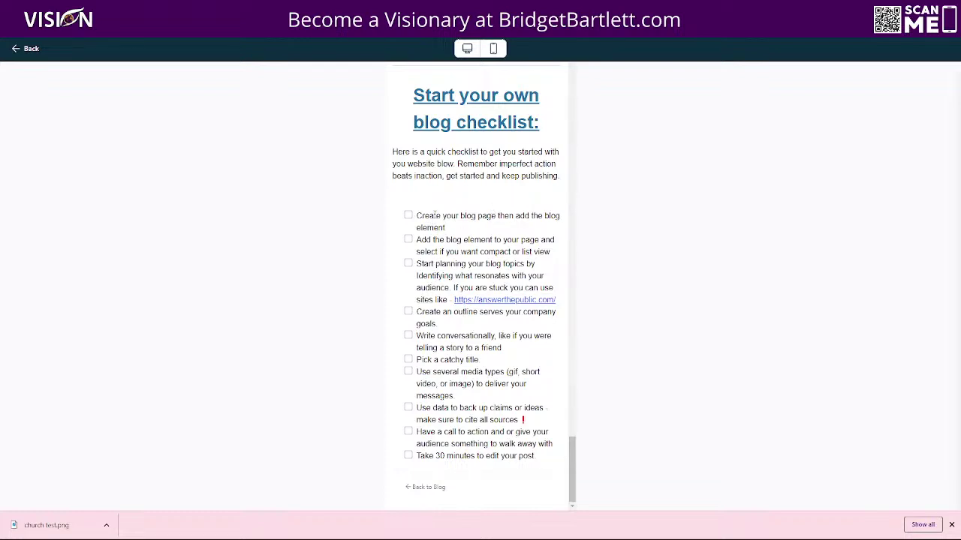
pyautogui.click(407, 216)
pyautogui.click(408, 239)
pyautogui.click(407, 264)
pyautogui.click(408, 311)
pyautogui.click(408, 335)
pyautogui.click(467, 49)
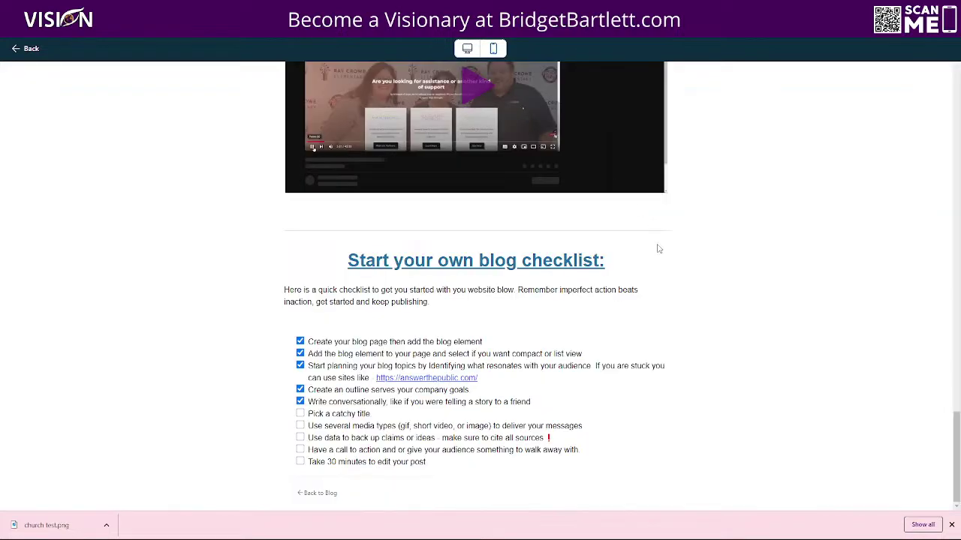
pyautogui.scroll(20, 740, 372)
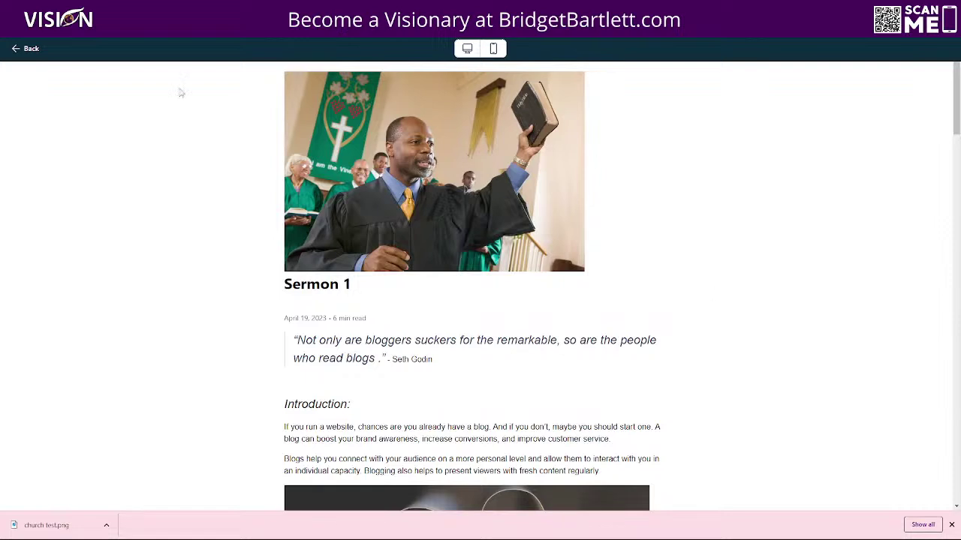
# Step: Exit the preview back to the Sermon 1 editor and open the three-dot options menu
pyautogui.click(29, 49)
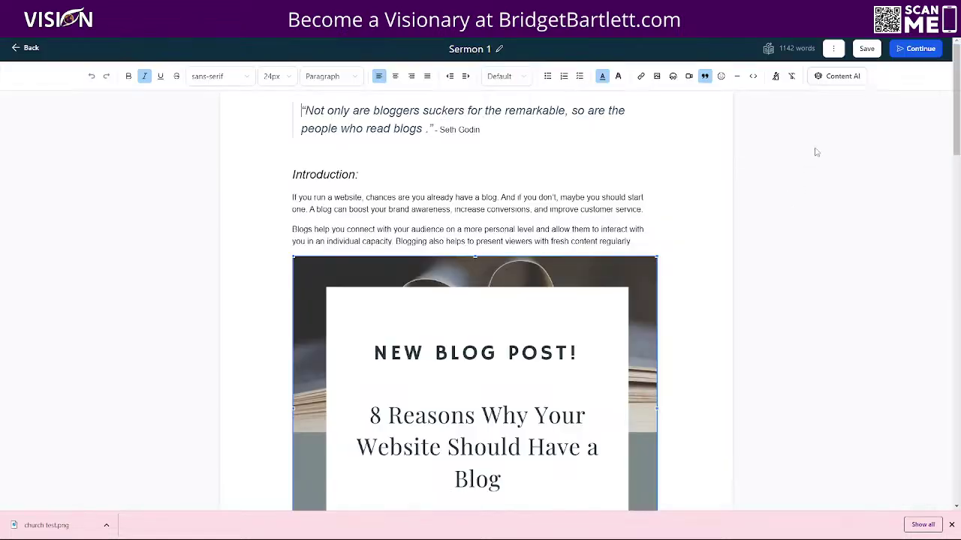
pyautogui.click(833, 51)
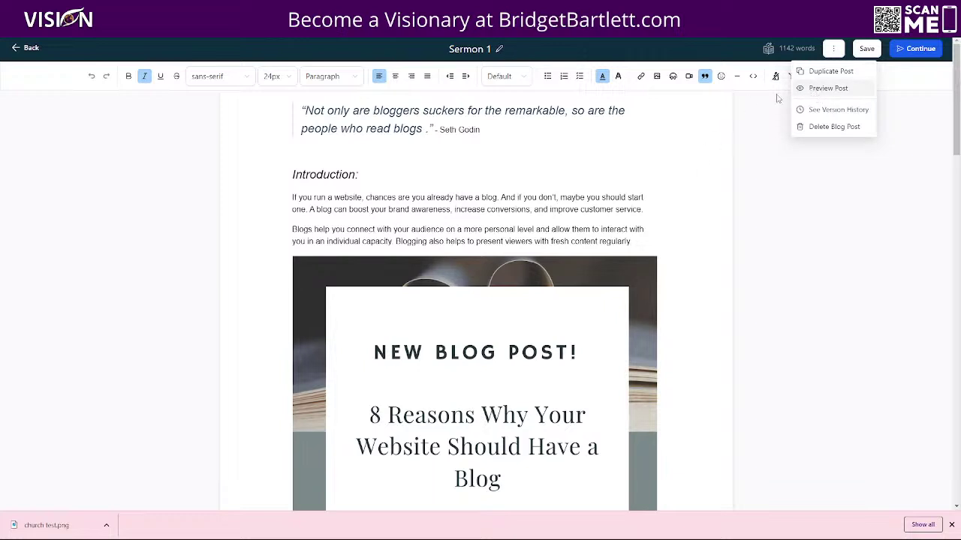
pyautogui.scroll(-3, 478, 364)
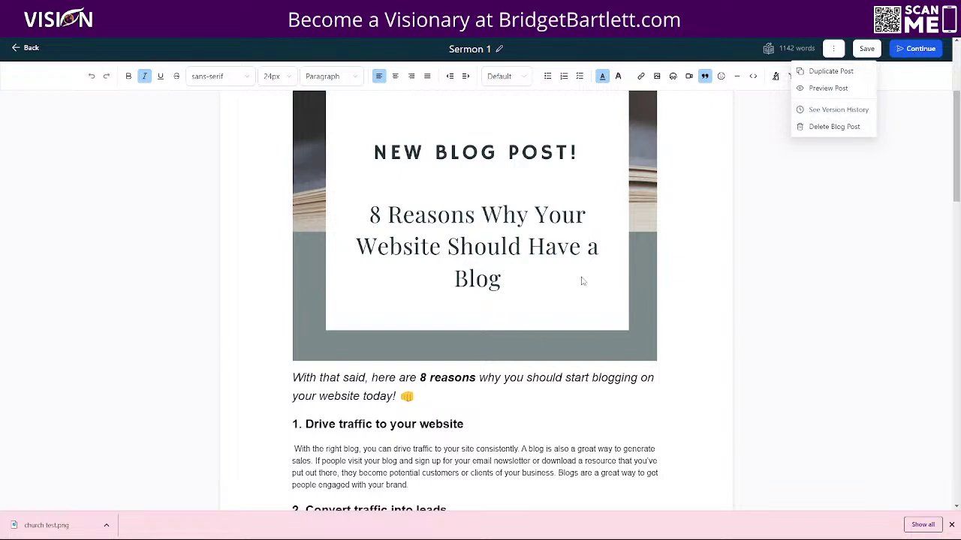
# Step: Continue to Publish or Schedule, check the sermon-1 URL slug, and start a new category
pyautogui.click(921, 49)
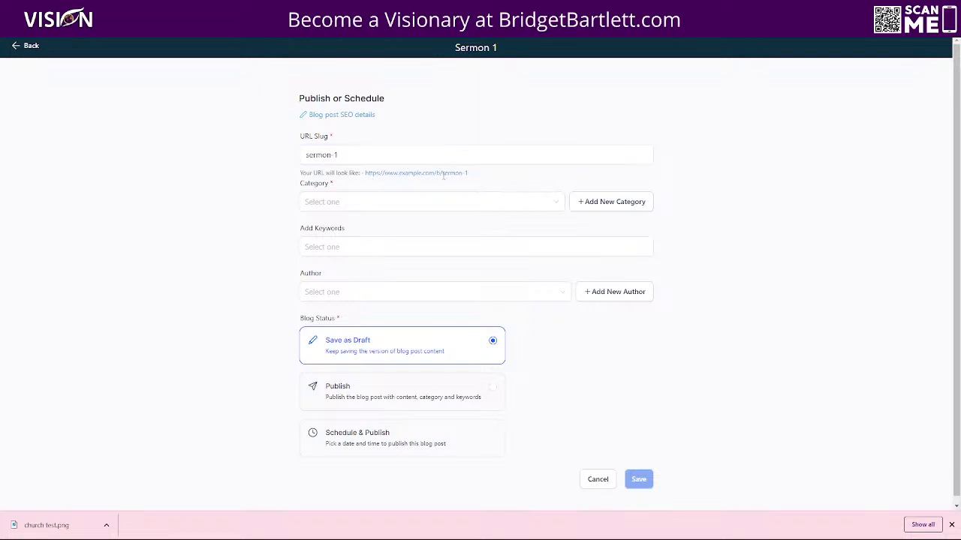
pyautogui.moveTo(483, 176); pyautogui.dragTo(444, 181)
pyautogui.click(349, 154)
pyautogui.click(373, 156)
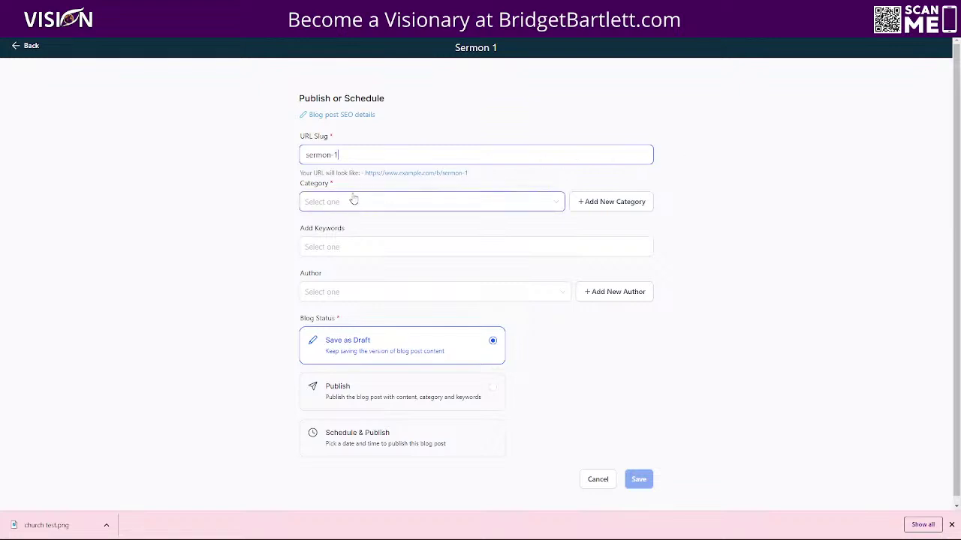
pyautogui.click(595, 212)
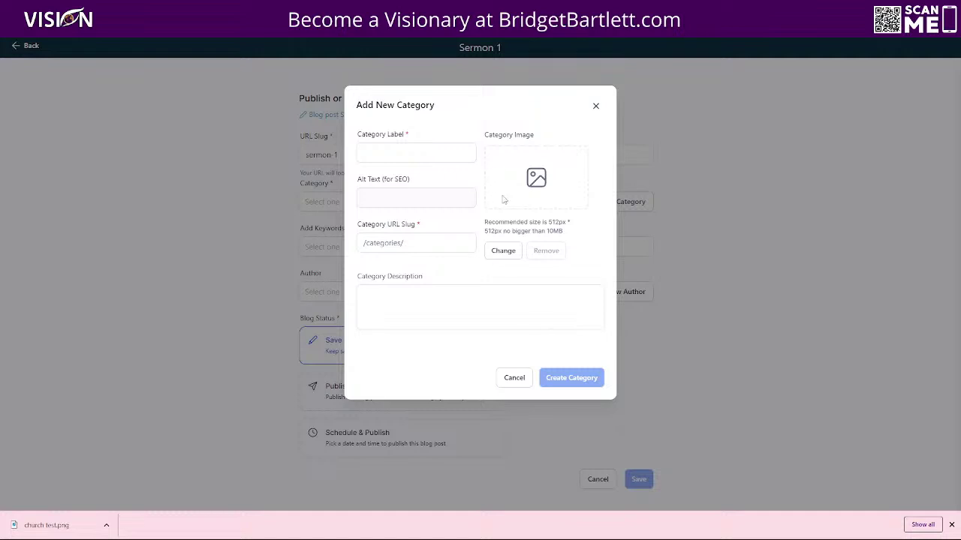
# Step: Begin the category label as 'Sermon Se' and note the 512 × 512 px image recommendation
pyautogui.click(396, 154)
pyautogui.write('Sermon')
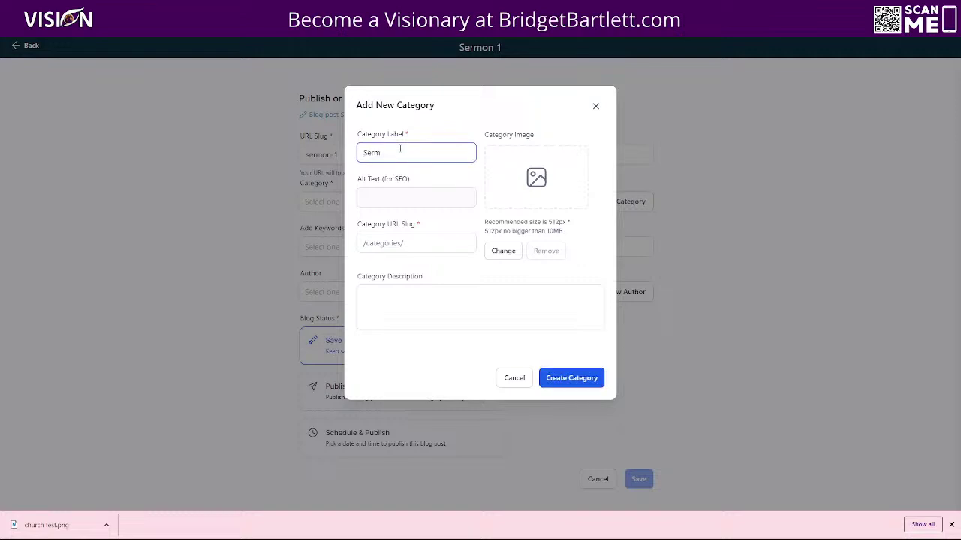
pyautogui.write(' Series 1')
pyautogui.moveTo(484, 219); pyautogui.dragTo(575, 238)
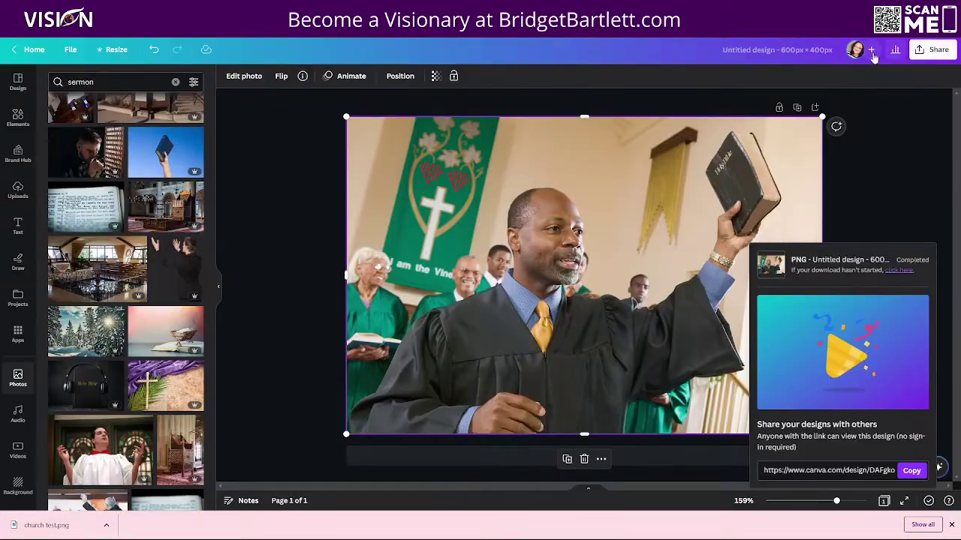
# Step: Resize the Canva design to 512 × 512 px
pyautogui.click(108, 49)
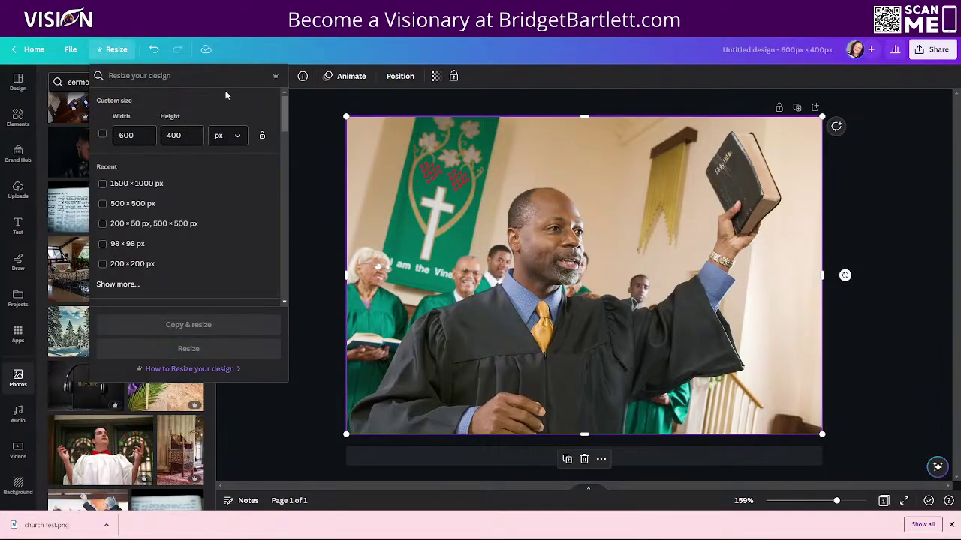
pyautogui.click(138, 132)
pyautogui.write('512')
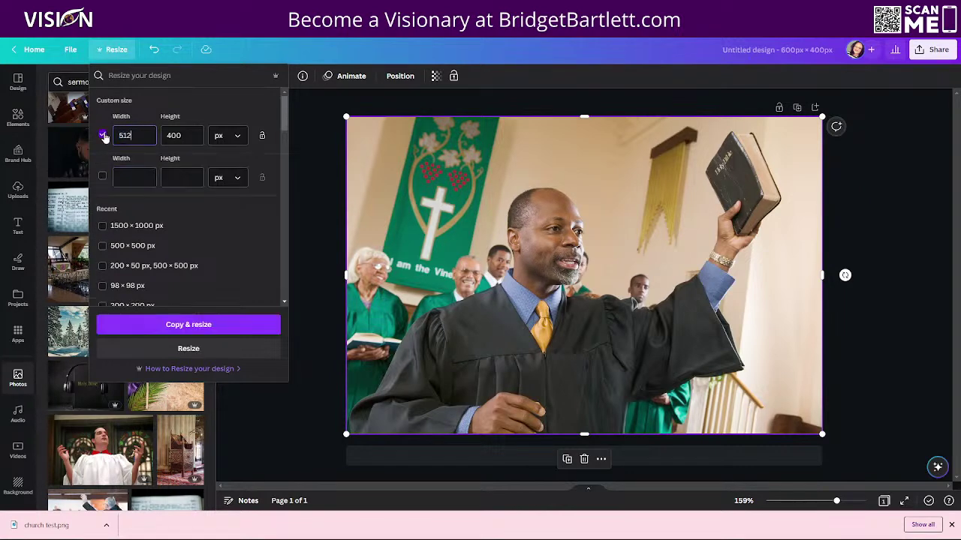
pyautogui.press('Tab')
pyautogui.write('512')
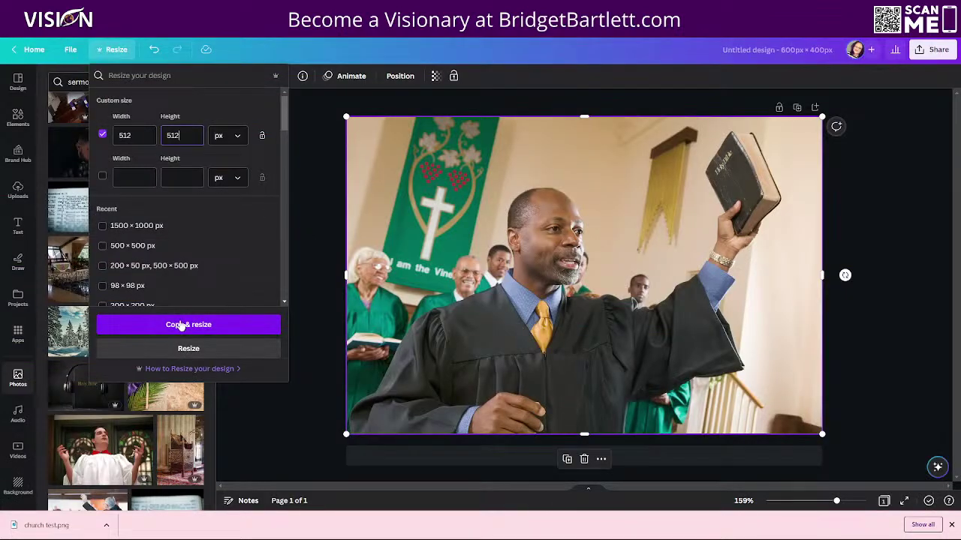
pyautogui.click(220, 351)
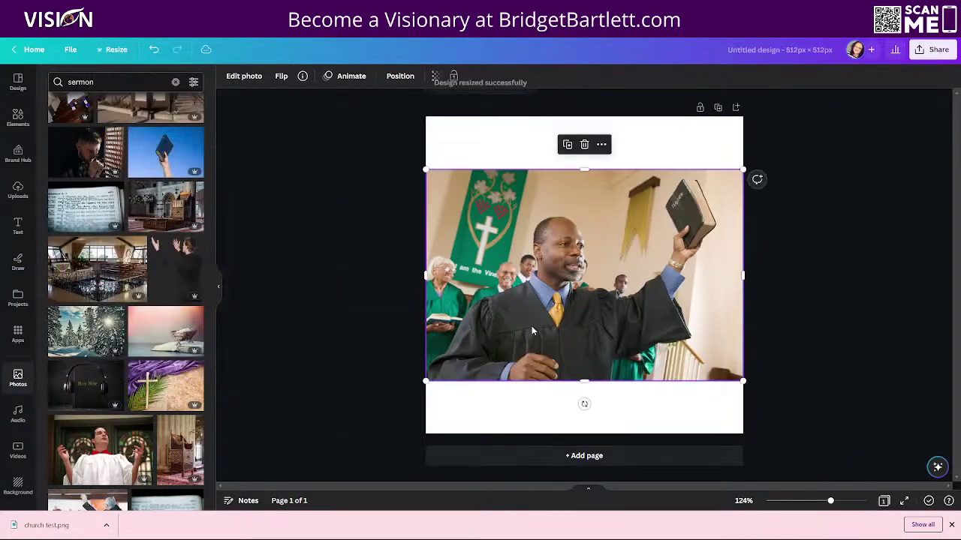
# Step: Enlarge and reposition the preacher photo to fill the square page
pyautogui.moveTo(425, 169); pyautogui.dragTo(359, 93)
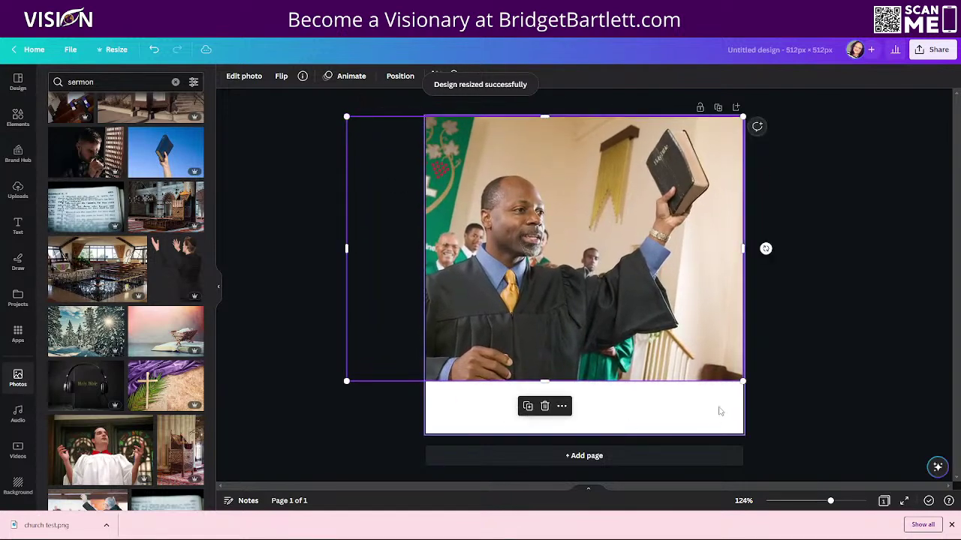
pyautogui.moveTo(743, 380); pyautogui.dragTo(828, 423)
pyautogui.moveTo(598, 303); pyautogui.dragTo(560, 302)
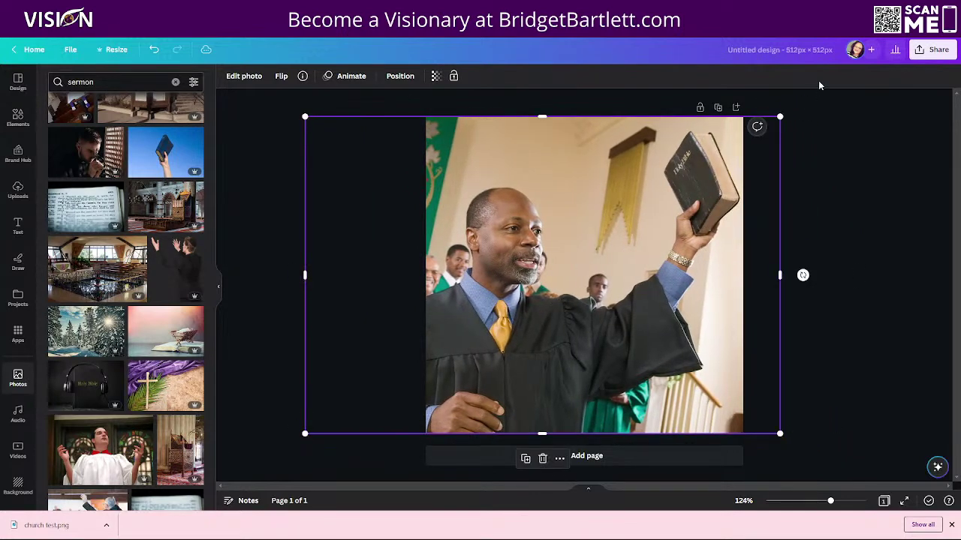
# Step: Download the design as a PNG saved as 'church test 1'
pyautogui.click(936, 53)
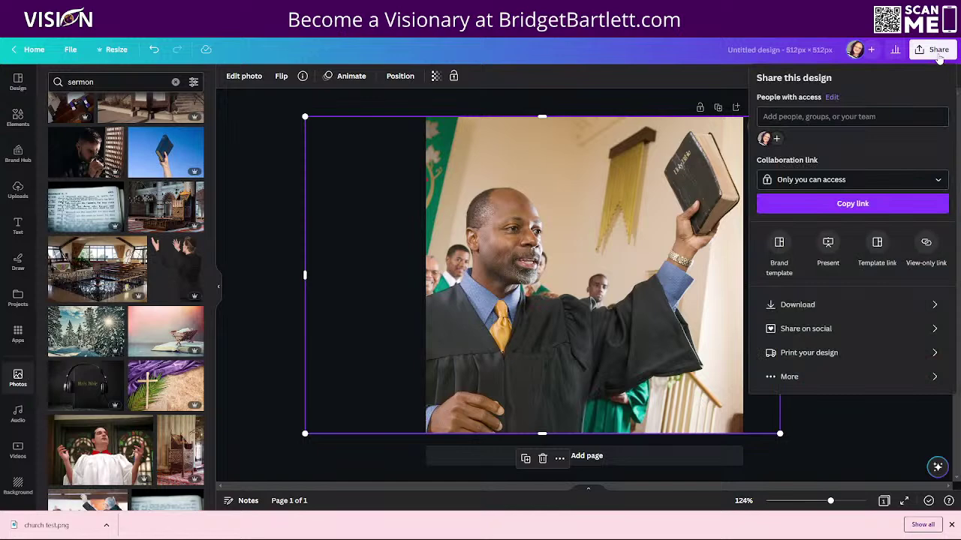
pyautogui.click(796, 305)
pyautogui.click(851, 249)
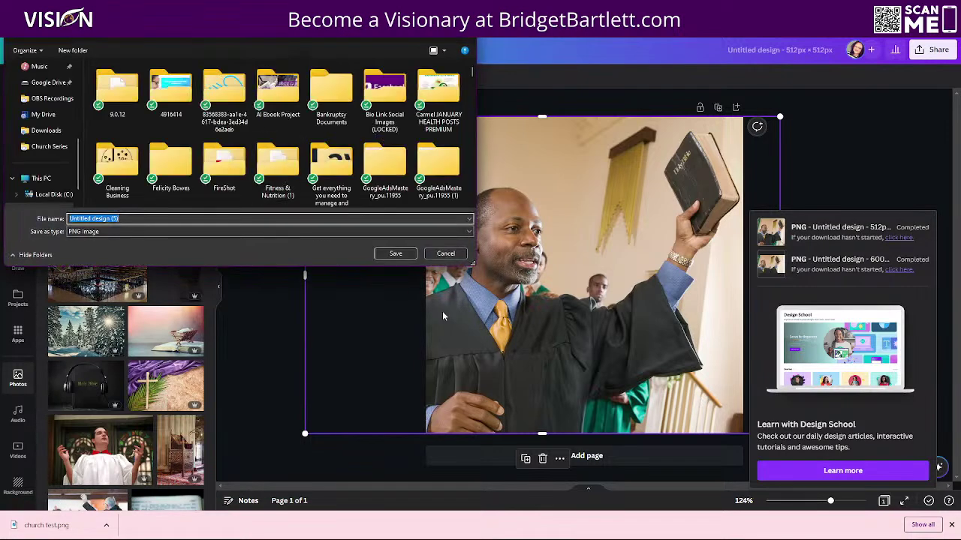
pyautogui.write('ch')
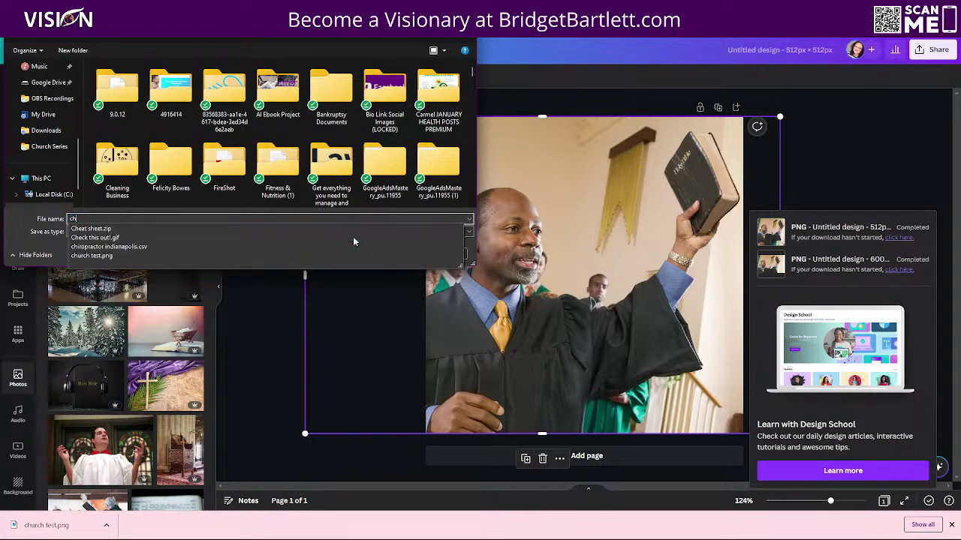
pyautogui.write('urch test 1')
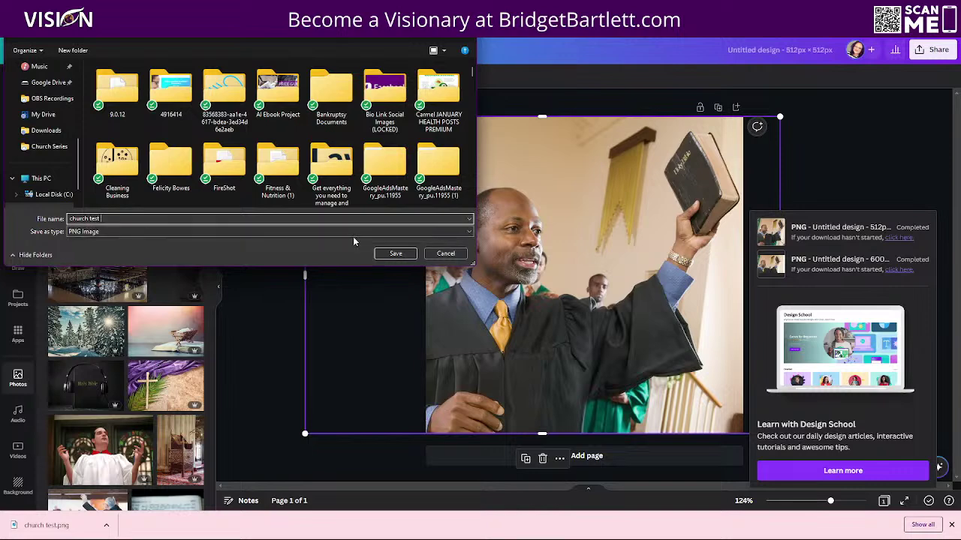
pyautogui.click(379, 255)
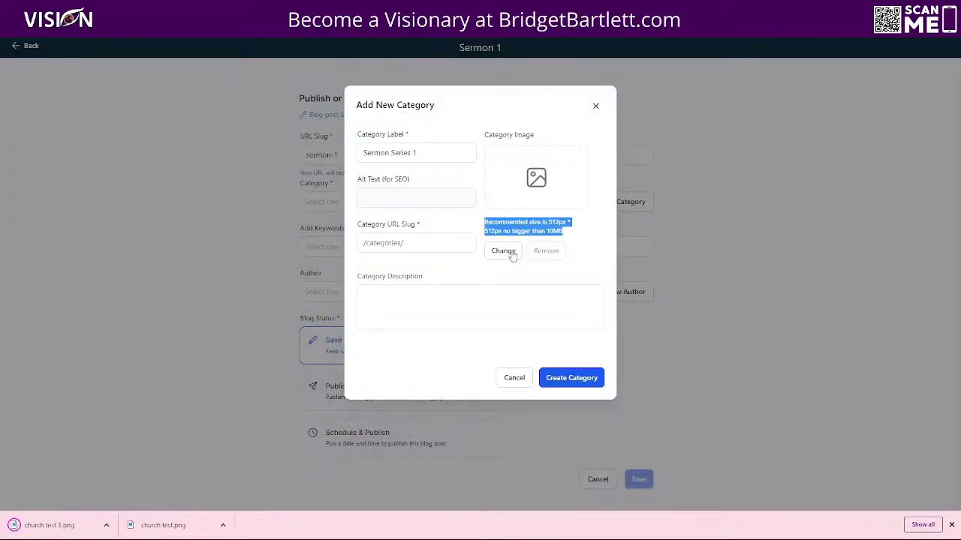
# Step: Upload church test 1.png as the category image with alt text 'sermon'
pyautogui.click(503, 252)
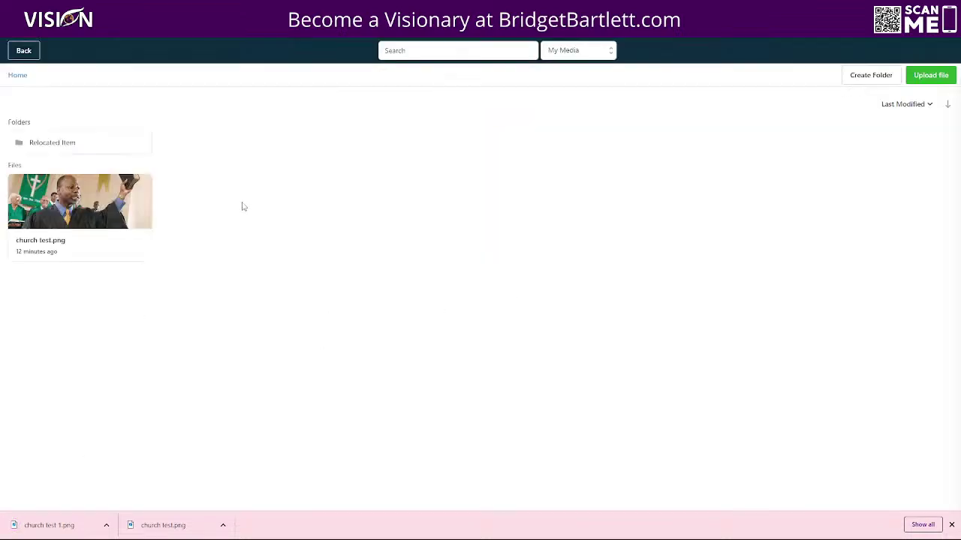
pyautogui.moveTo(51, 525); pyautogui.dragTo(239, 220)
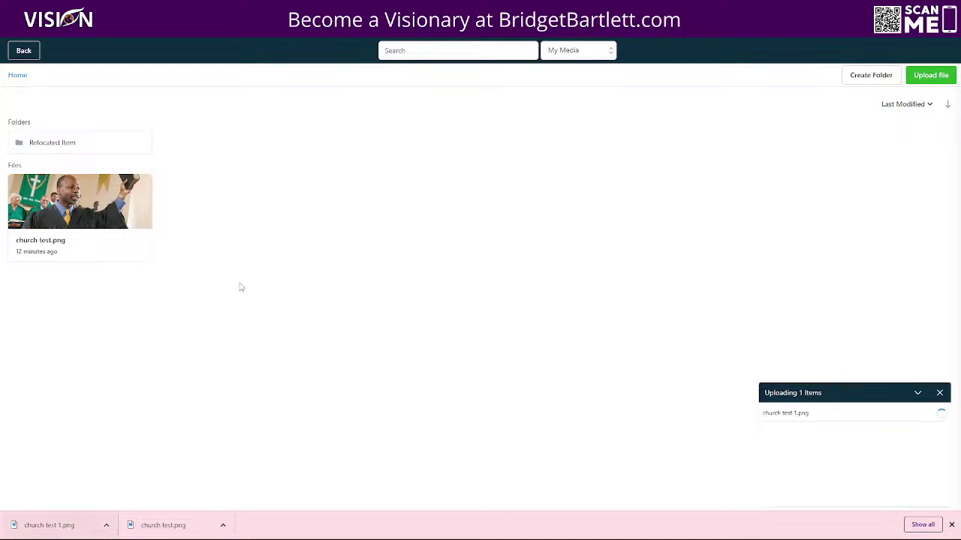
pyautogui.click(90, 209)
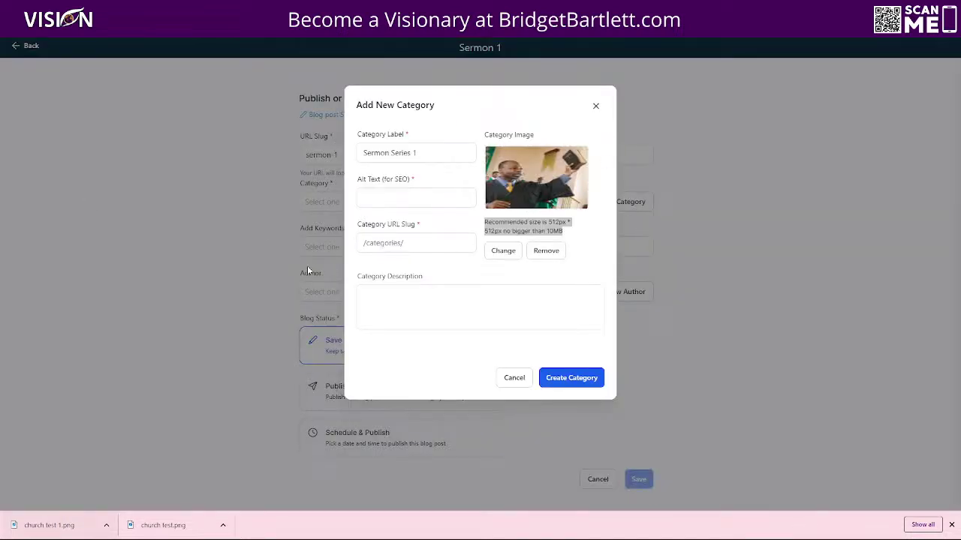
pyautogui.click(388, 200)
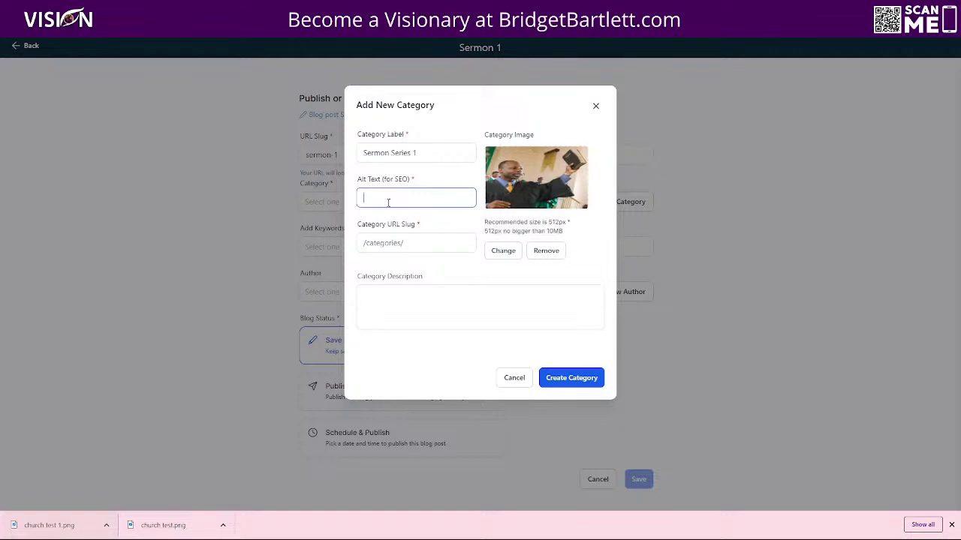
pyautogui.write('sermon series 1')
# Step: Set slug sermon-series-1, add a short sermon-series description, and create the category
pyautogui.click(425, 241)
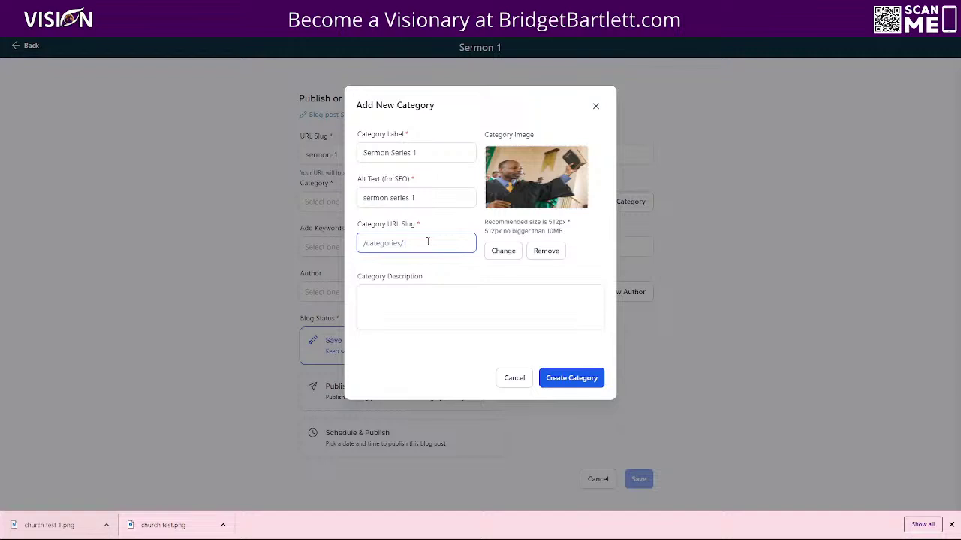
pyautogui.write('ermon-series-1')
pyautogui.click(415, 288)
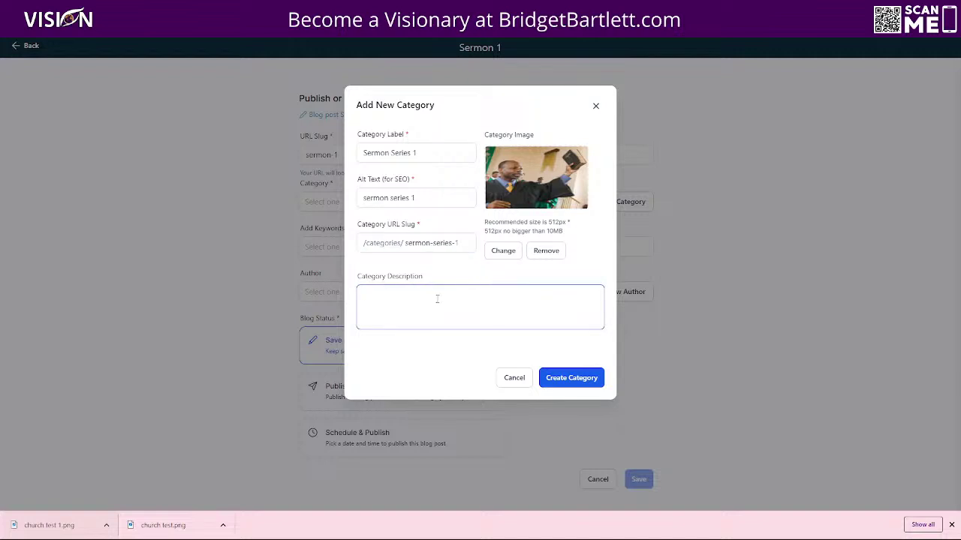
pyautogui.write('This series is')
pyautogui.press('BackSpace')
pyautogui.press('BackSpace')
pyautogui.press('BackSpace')
pyautogui.press('BackSpace')
pyautogui.press('BackSpace')
pyautogui.press('BackSpace')
pyautogui.press('BackSpace')
pyautogui.press('BackSpace')
pyautogui.write('eries is all about sermon')
pyautogui.click(564, 381)
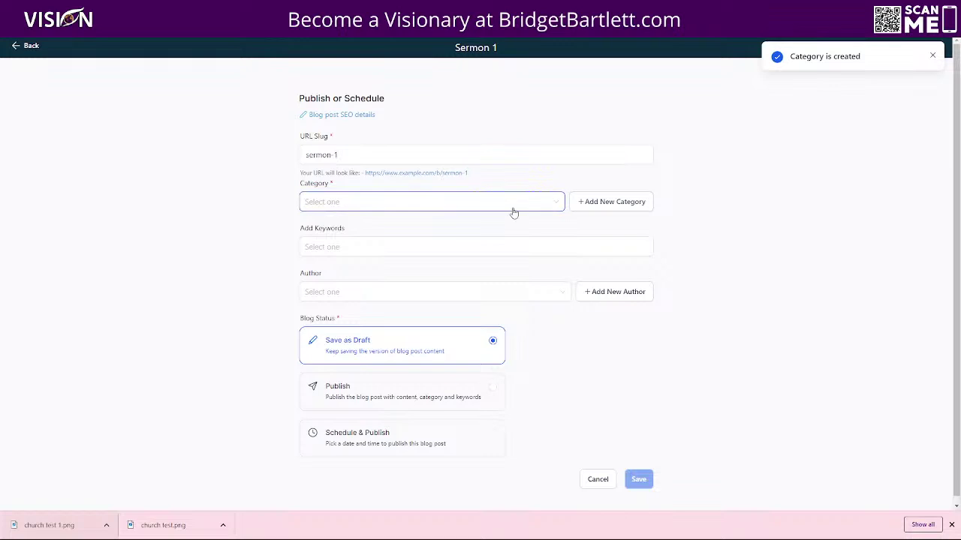
# Step: Assign Sermon Series 1 as the post's category
pyautogui.click(443, 211)
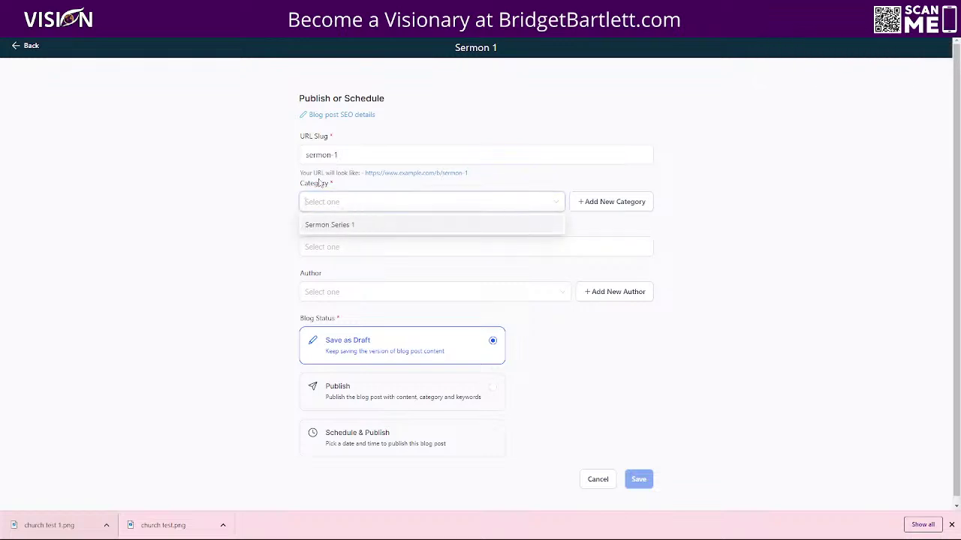
pyautogui.click(340, 225)
pyautogui.click(248, 230)
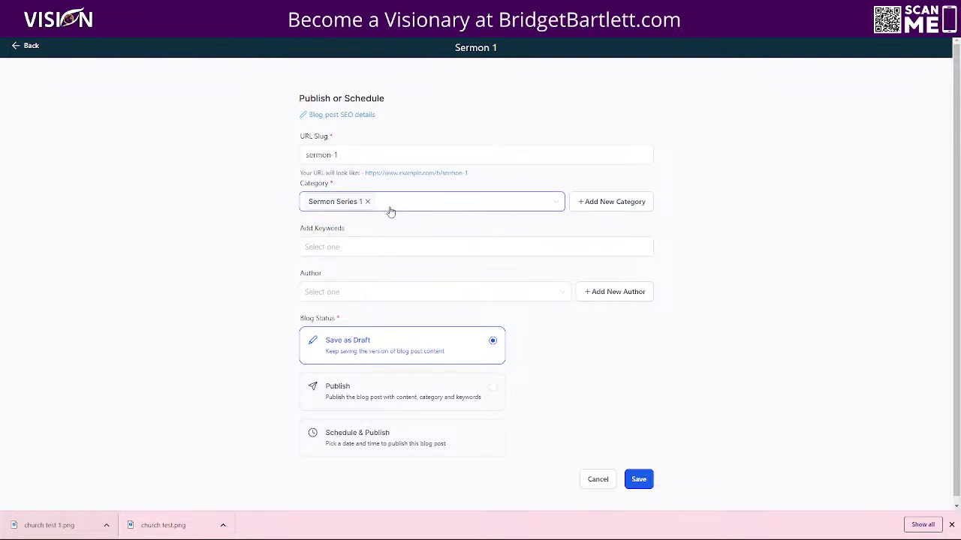
# Step: Start a Sermon Series 2 category with slug sermon-series-2 and description 'This is all about sermon series'
pyautogui.click(496, 205)
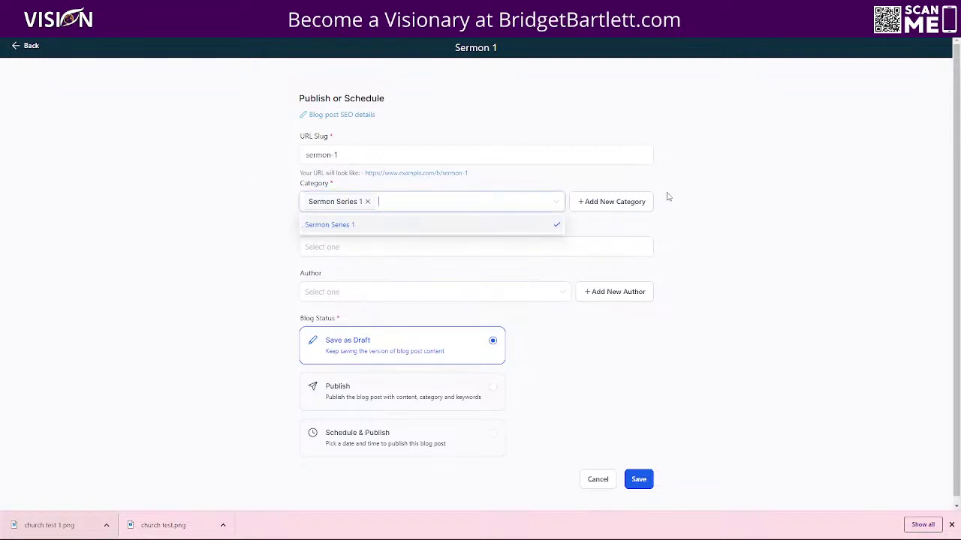
pyautogui.click(611, 203)
pyautogui.click(389, 149)
pyautogui.write('Sermo')
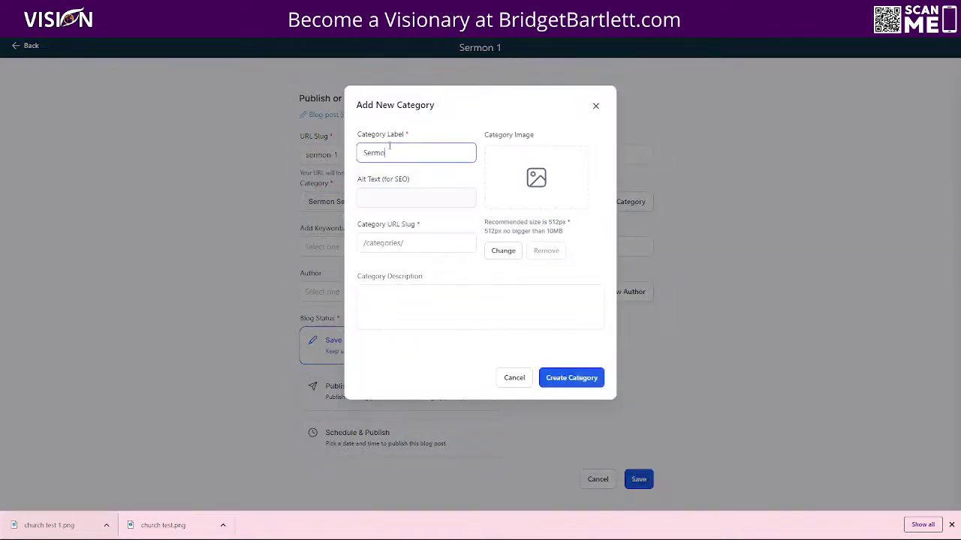
pyautogui.write('n Series 12')
pyautogui.click(415, 247)
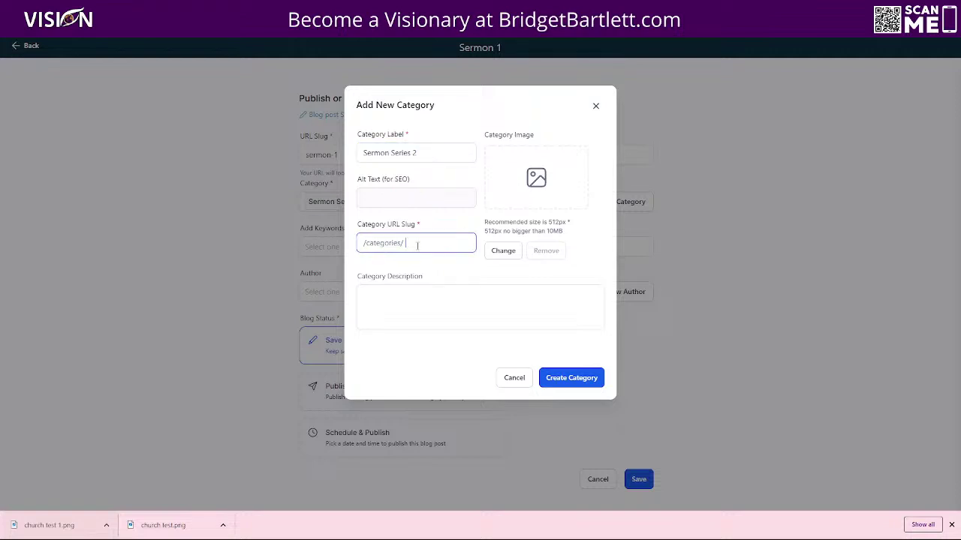
pyautogui.write('sermon-series-2')
pyautogui.click(451, 295)
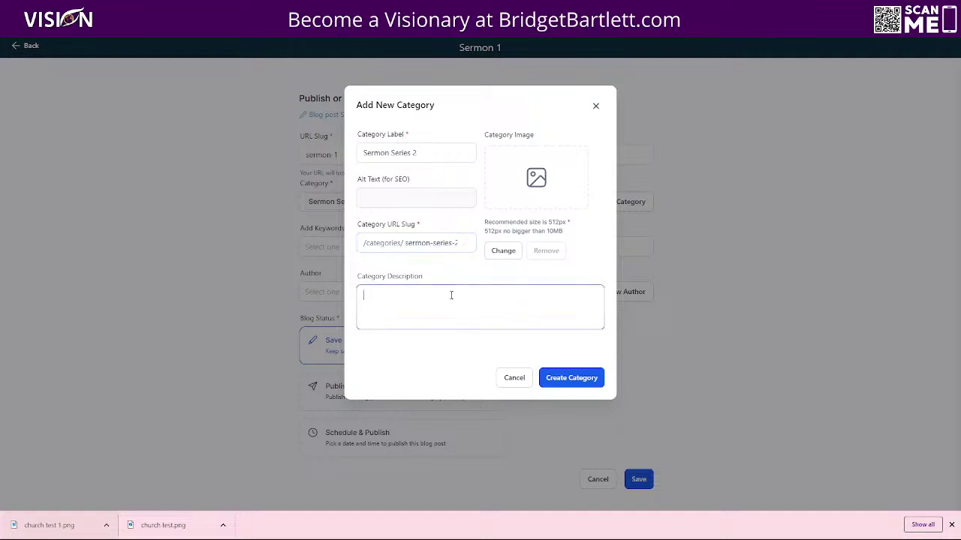
pyautogui.write('This is all about sermon series 2')
# Step: Give it the Christian Vision FB COver.jpg image and alt text 'Sermon series 2', then create it
pyautogui.click(504, 254)
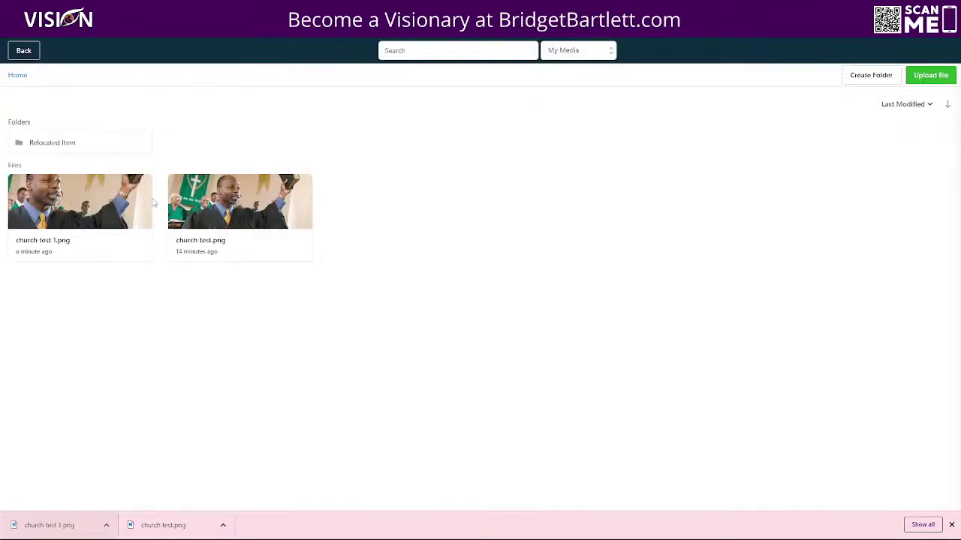
pyautogui.click(69, 144)
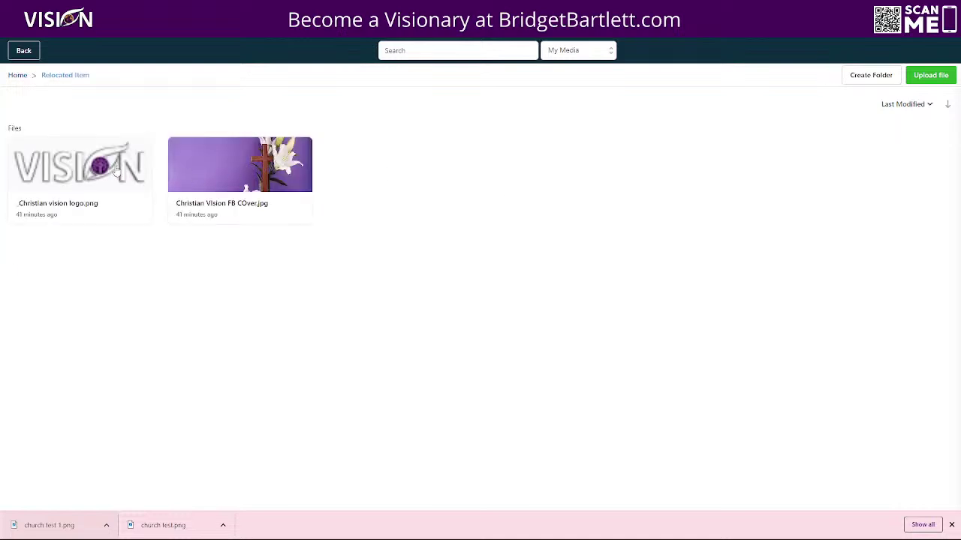
pyautogui.click(243, 180)
pyautogui.click(571, 378)
pyautogui.click(400, 197)
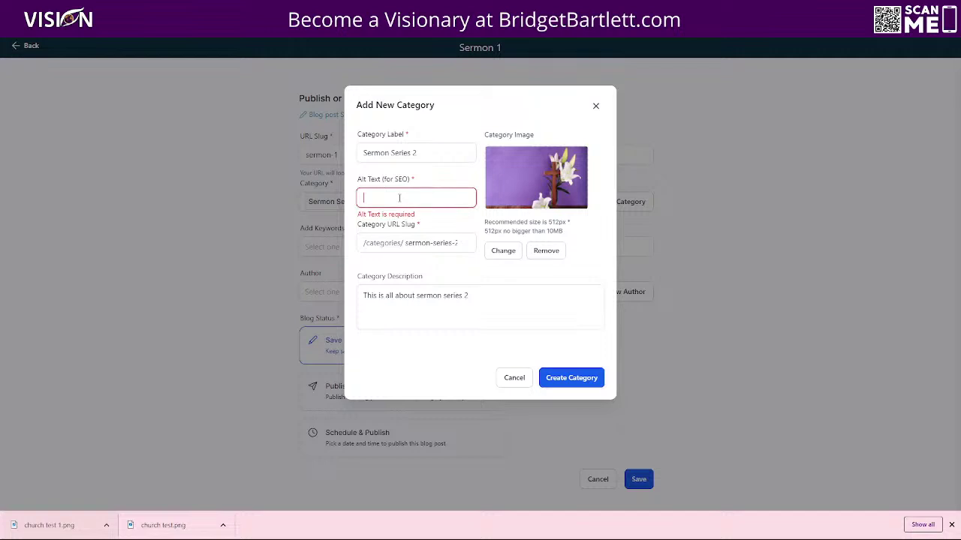
pyautogui.write('Sermon series 2')
pyautogui.click(577, 383)
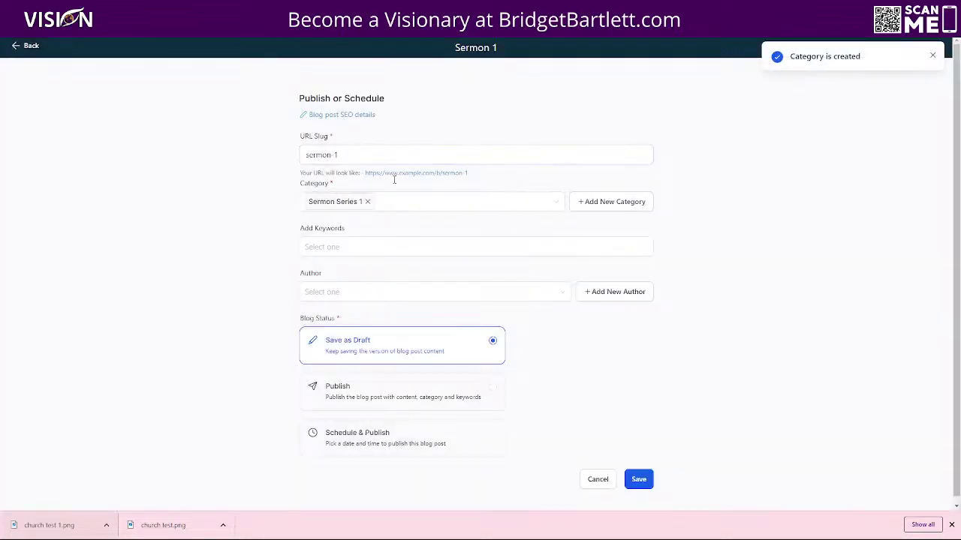
# Step: Add Sermon Series 2 as the post's second category
pyautogui.click(418, 201)
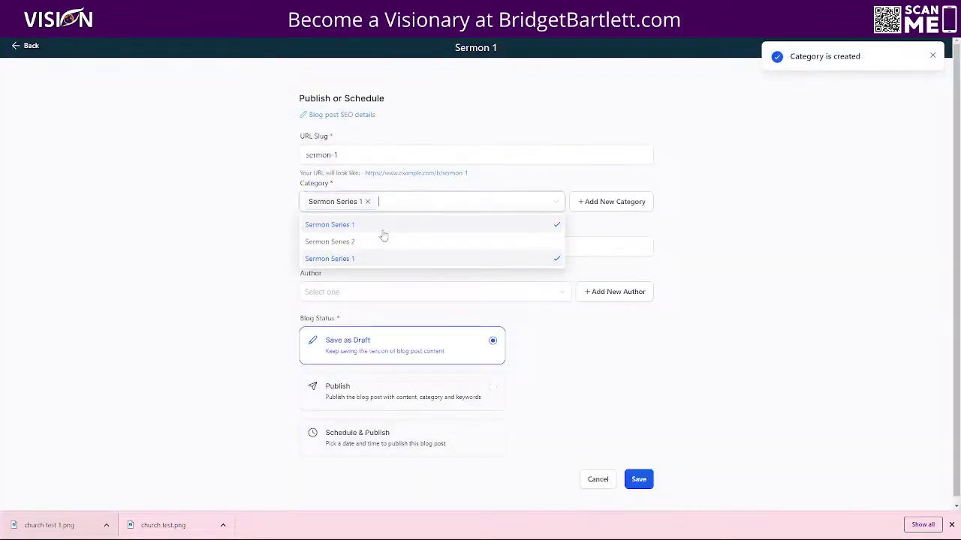
pyautogui.click(335, 241)
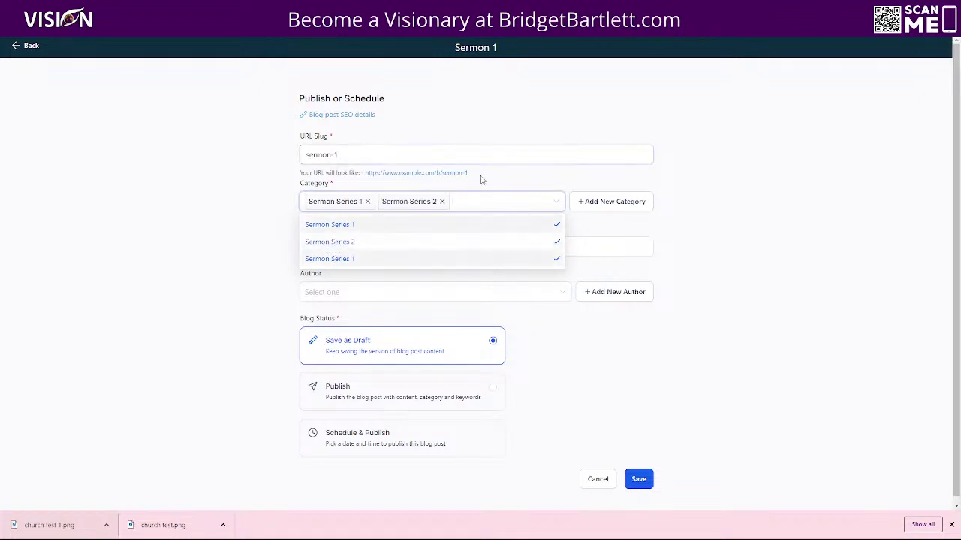
pyautogui.click(472, 214)
pyautogui.click(336, 250)
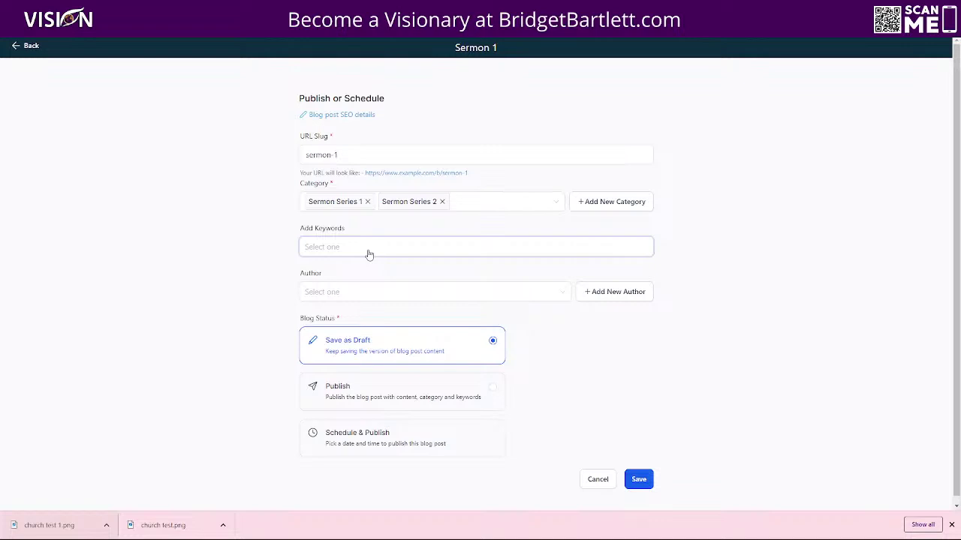
# Step: Add the keyword tags genesis, bible, sermon and anxiety to the post
pyautogui.write('genesis')
pyautogui.press('Return')
pyautogui.write('bible')
pyautogui.press('Return')
pyautogui.write('sermon')
pyautogui.press('Return')
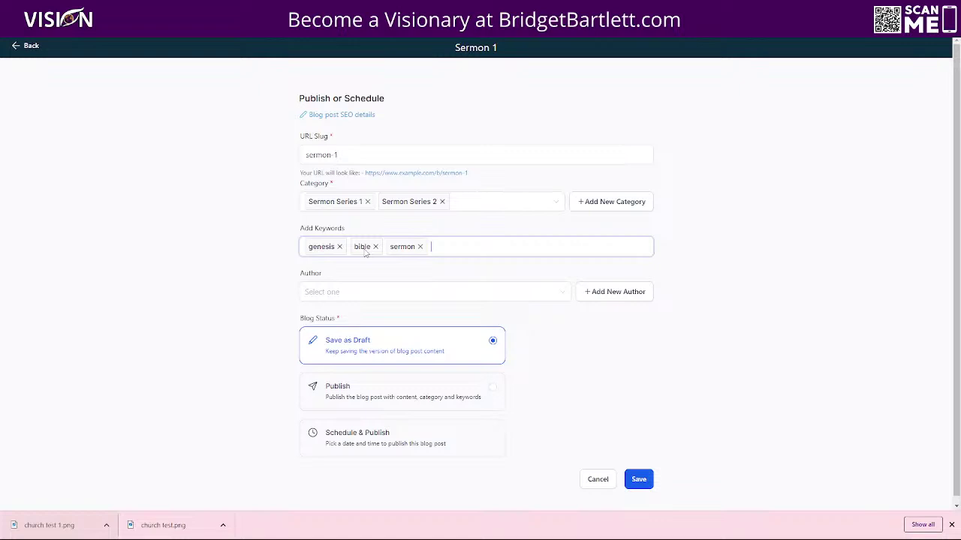
pyautogui.write('anxiety')
pyautogui.press('Return')
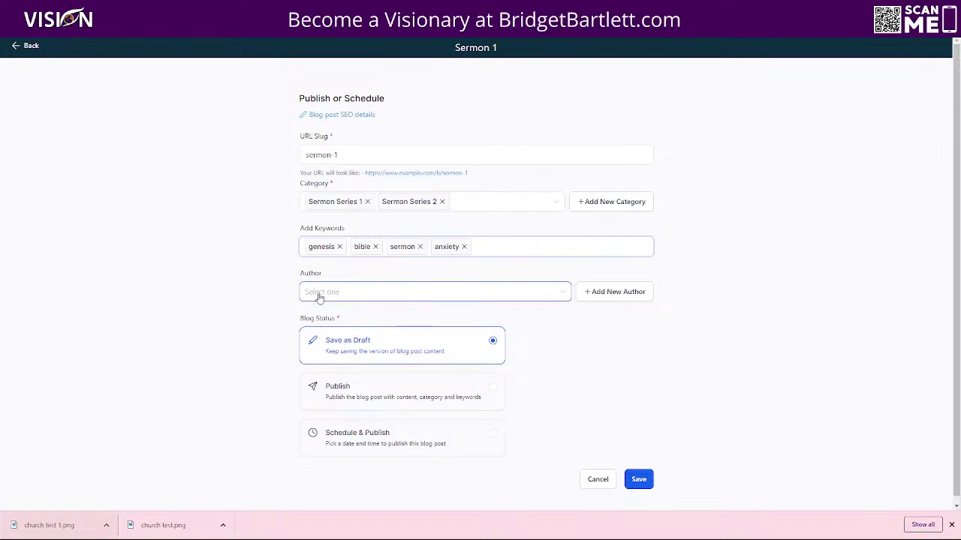
pyautogui.click(620, 292)
# Step: Enter the pastor's name, choose church test.png as the photo, and add name alt text
pyautogui.click(415, 154)
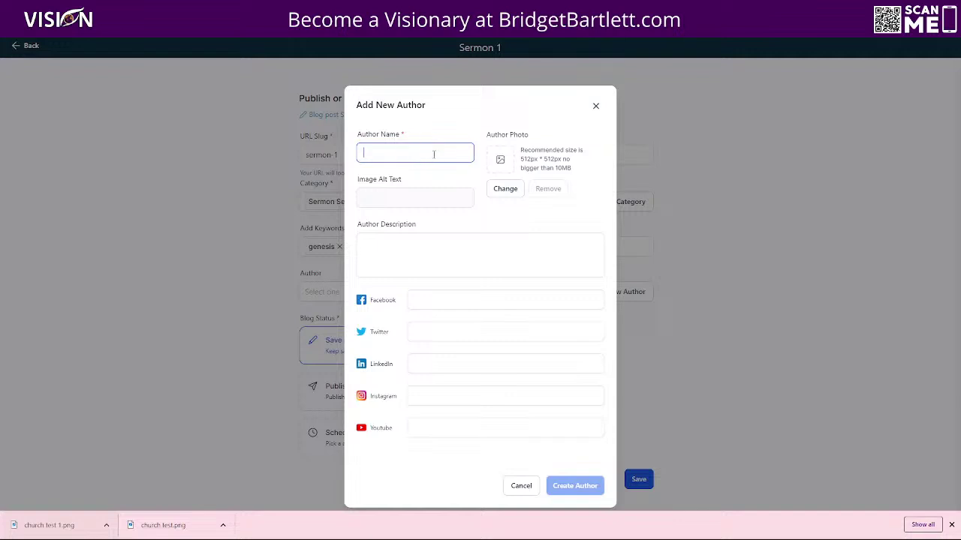
pyautogui.write('Pastor Phillip')
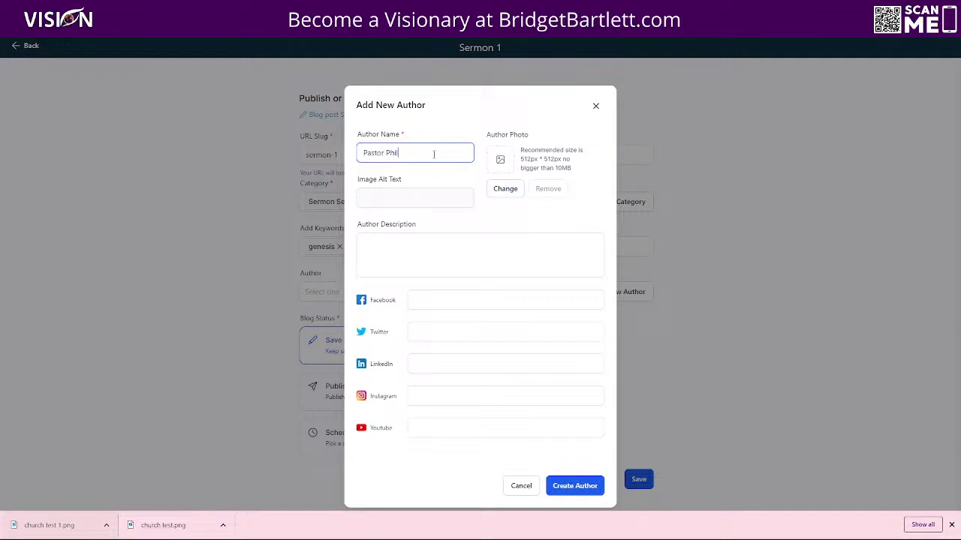
pyautogui.click(512, 189)
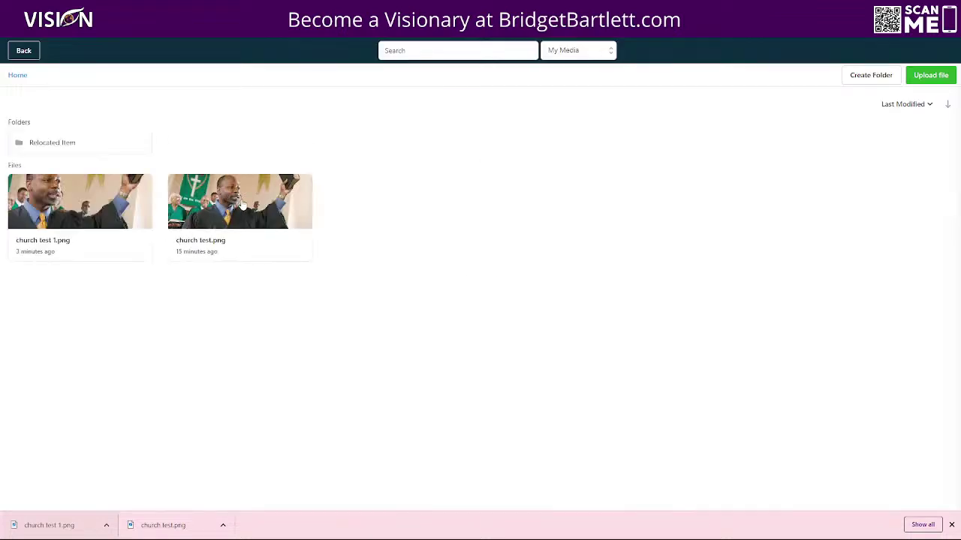
pyautogui.click(240, 201)
pyautogui.click(388, 199)
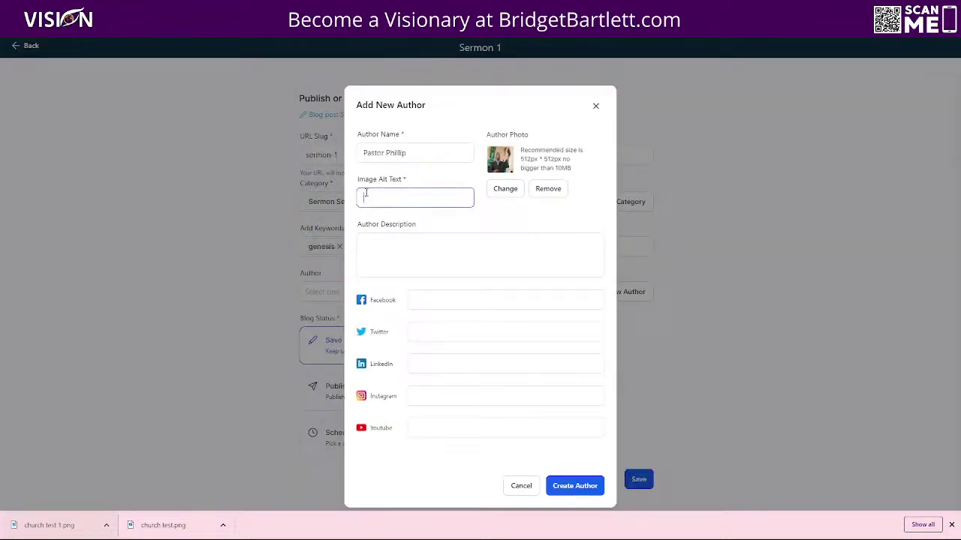
pyautogui.write('Phillip')
# Step: Write the description 'This is the best pastor in the world' and create the author
pyautogui.click(387, 248)
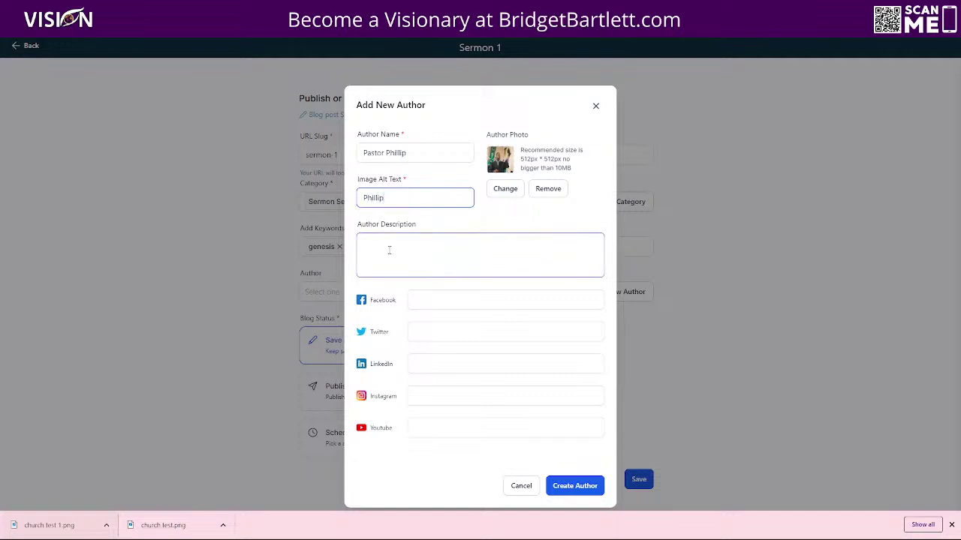
pyautogui.write('THis')
pyautogui.press('BackSpace')
pyautogui.write('his the best pas')
pyautogui.press('BackSpace')
pyautogui.press('BackSpace')
pyautogui.write('astor in the')
pyautogui.press('BackSpace')
pyautogui.press('BackSpace')
pyautogui.write('the world')
pyautogui.press('BackSpace')
pyautogui.write('ld')
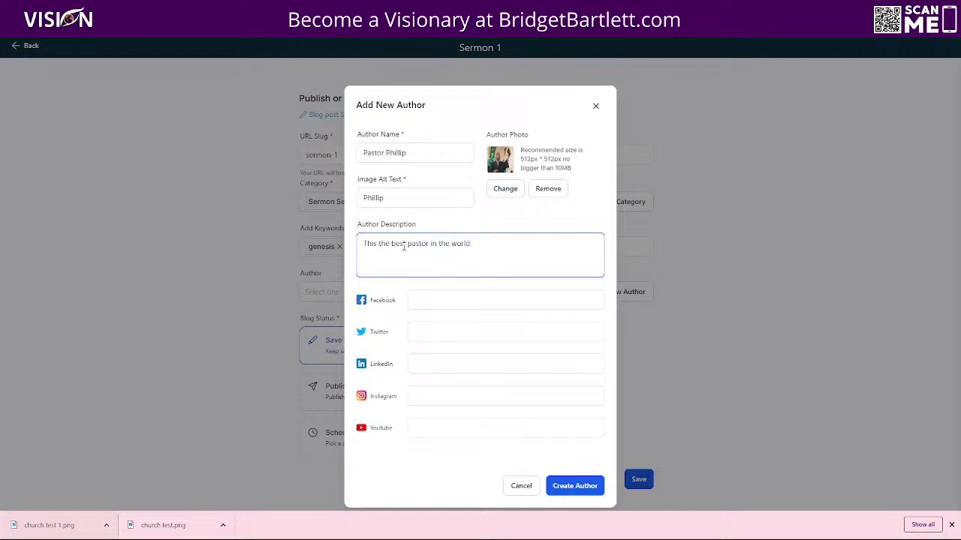
pyautogui.click(411, 301)
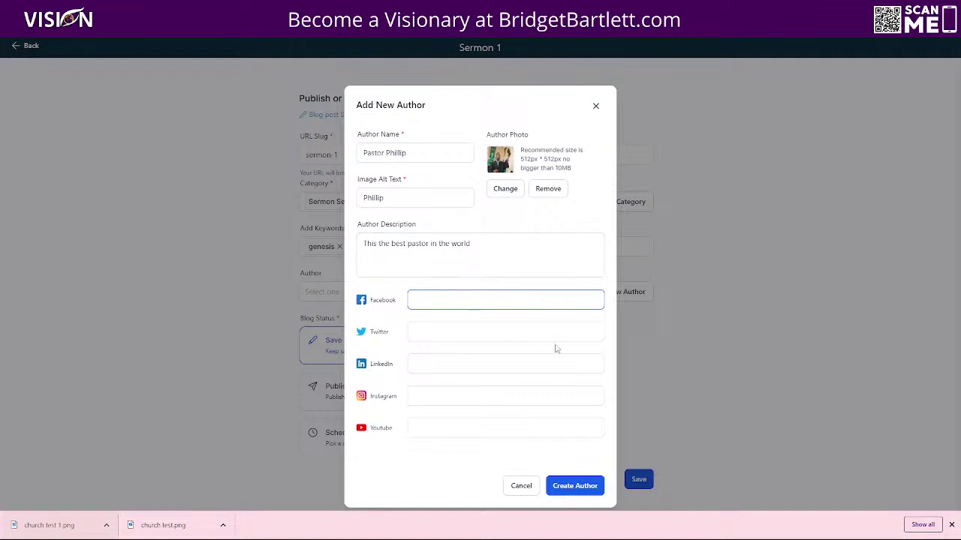
pyautogui.click(573, 487)
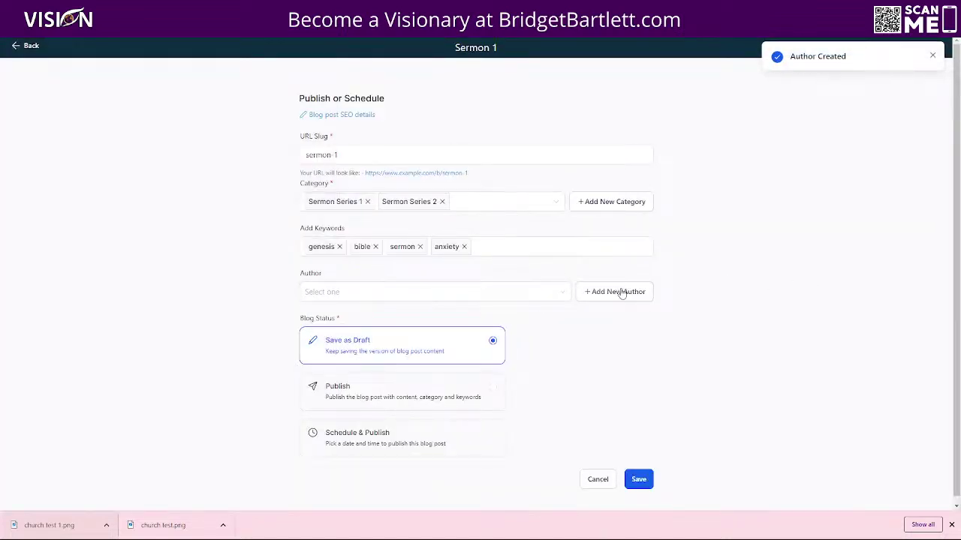
pyautogui.click(390, 294)
# Step: Assign the newly added pastor from the Author dropdown as the Sermon 1 post's author
pyautogui.click(323, 315)
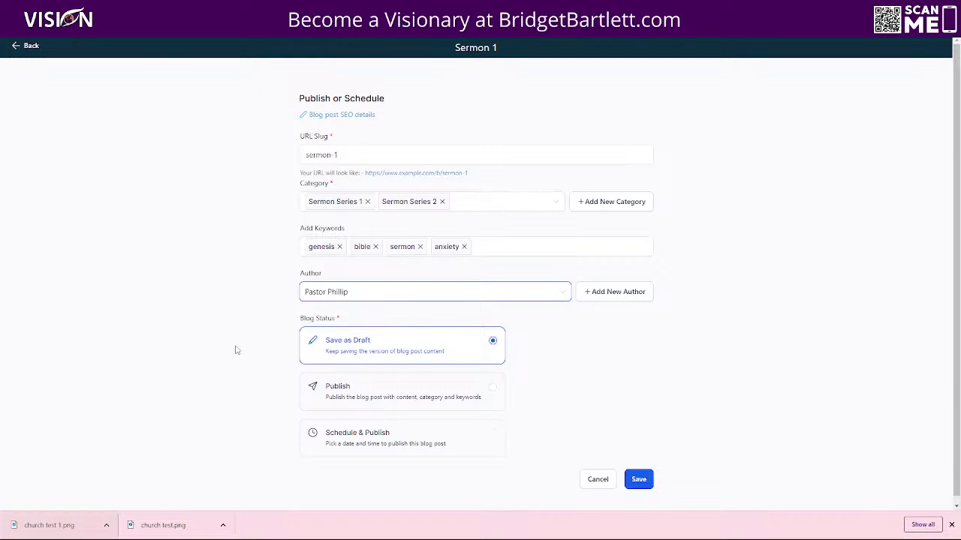
pyautogui.scroll(-1, 526, 336)
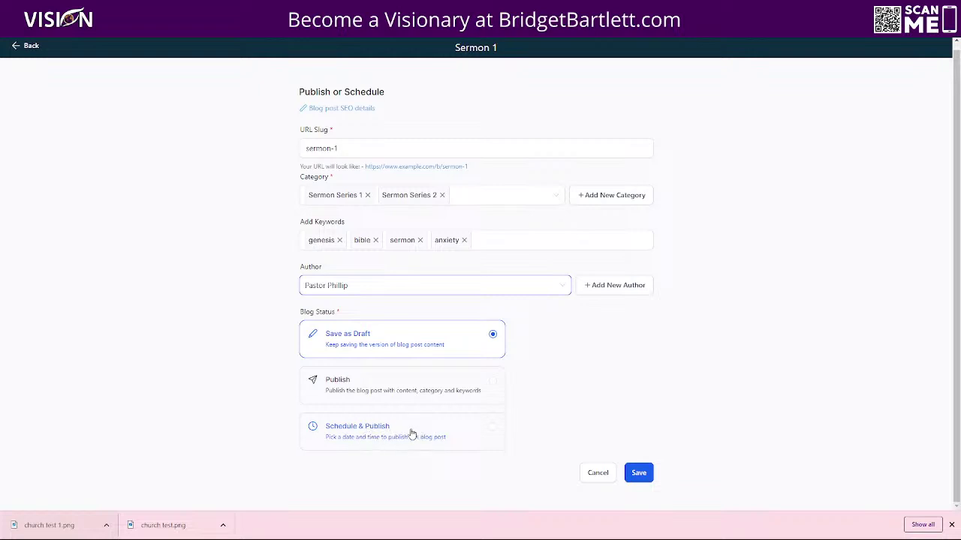
# Step: Switch Sermon 1 to Schedule & Publish and pick April 30 as the date
pyautogui.click(411, 434)
pyautogui.scroll(-1, 564, 420)
pyautogui.click(307, 427)
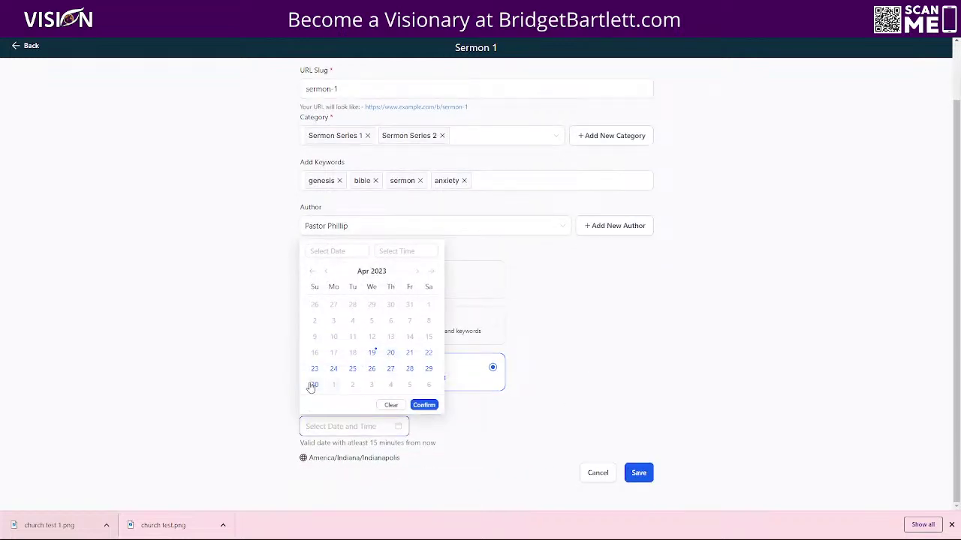
pyautogui.click(314, 385)
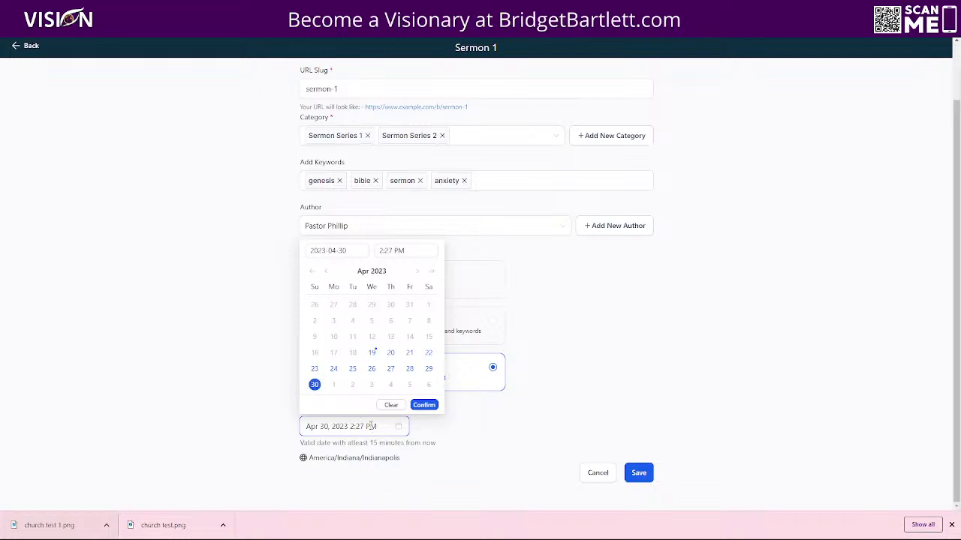
# Step: Set the scheduled time to 9:00 AM and confirm the Apr 30 schedule
pyautogui.click(391, 250)
pyautogui.scroll(3, 386, 318)
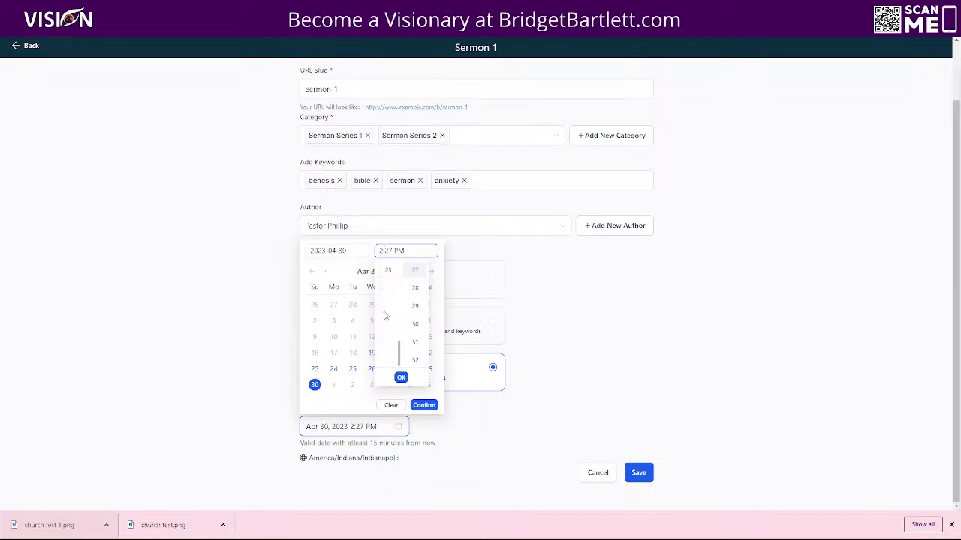
pyautogui.click(388, 270)
pyautogui.scroll(5, 417, 322)
pyautogui.scroll(3, 415, 300)
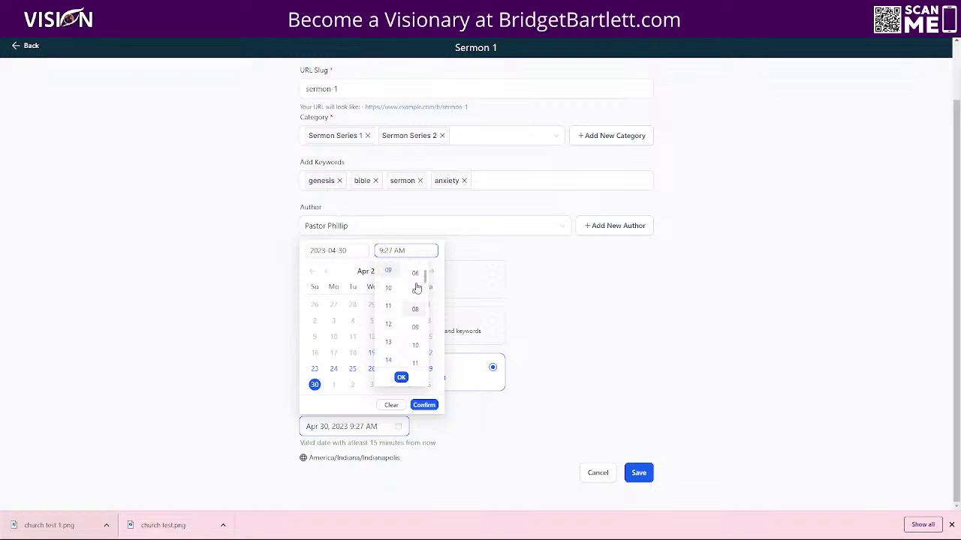
pyautogui.click(414, 271)
pyautogui.click(401, 377)
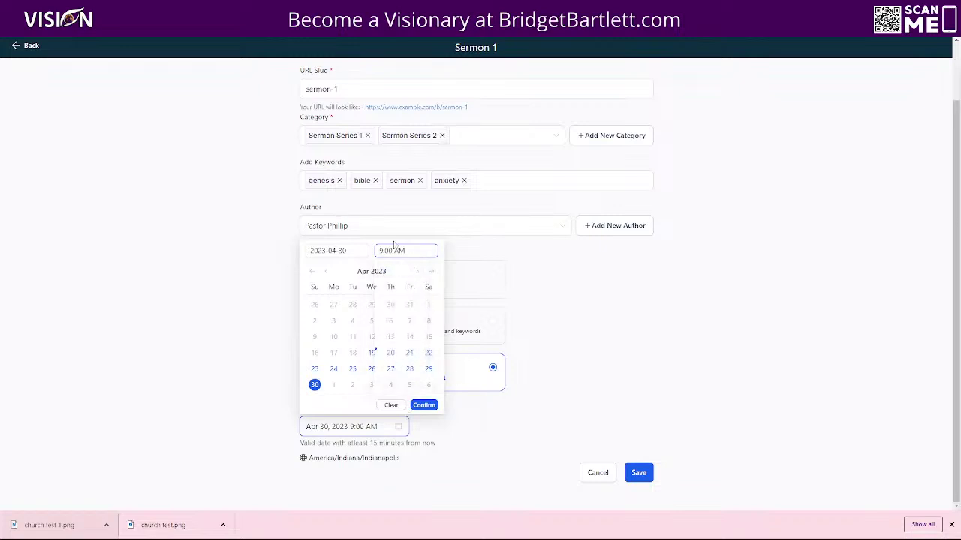
pyautogui.click(424, 406)
# Step: Clear the scheduled date and time so the schedule field is empty
pyautogui.click(379, 425)
pyautogui.click(390, 405)
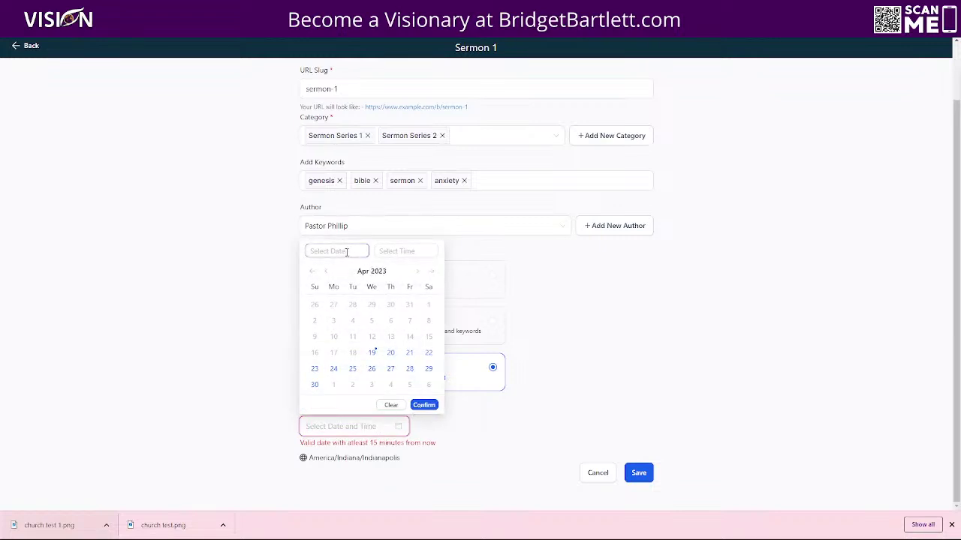
pyautogui.click(564, 403)
# Step: Publish Sermon 1 now with a 2023-04-19 published date and save the settings
pyautogui.click(364, 321)
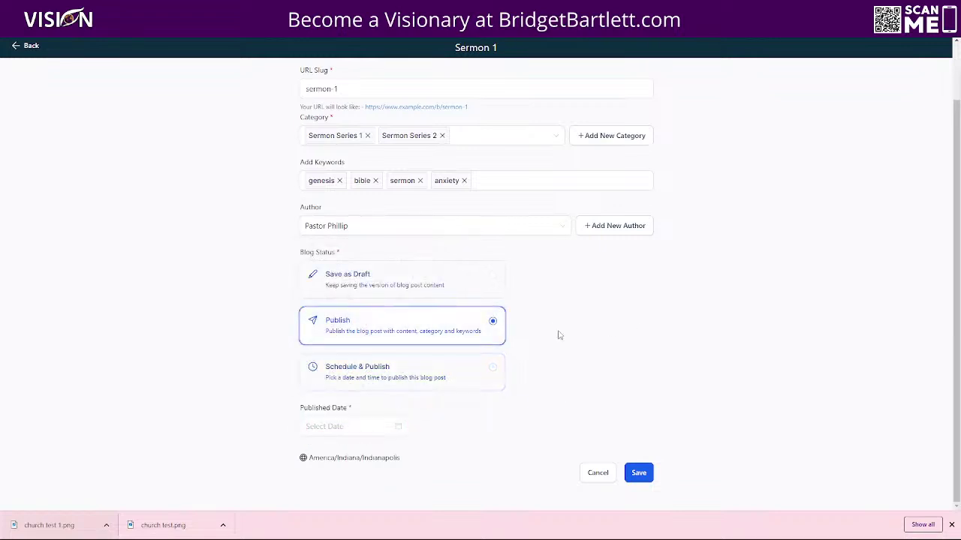
pyautogui.click(349, 427)
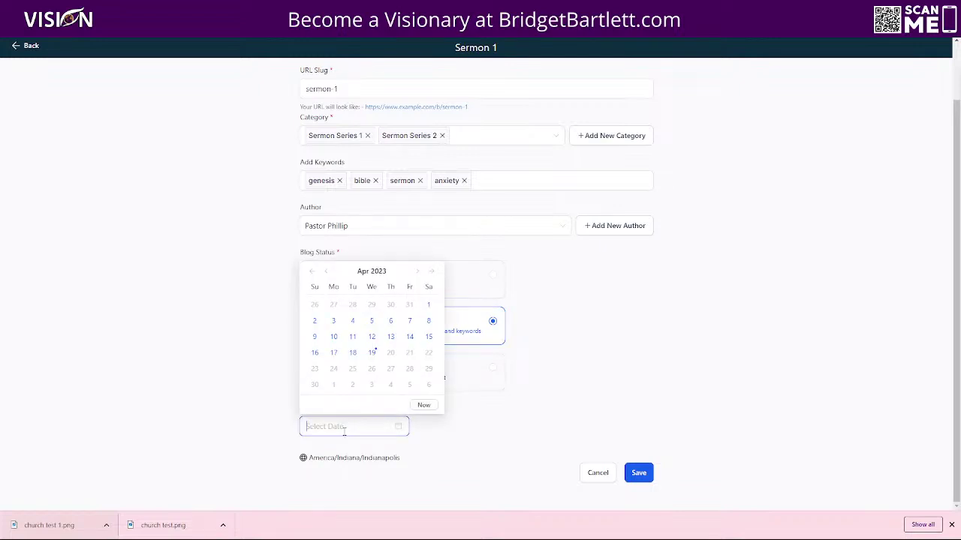
pyautogui.click(424, 406)
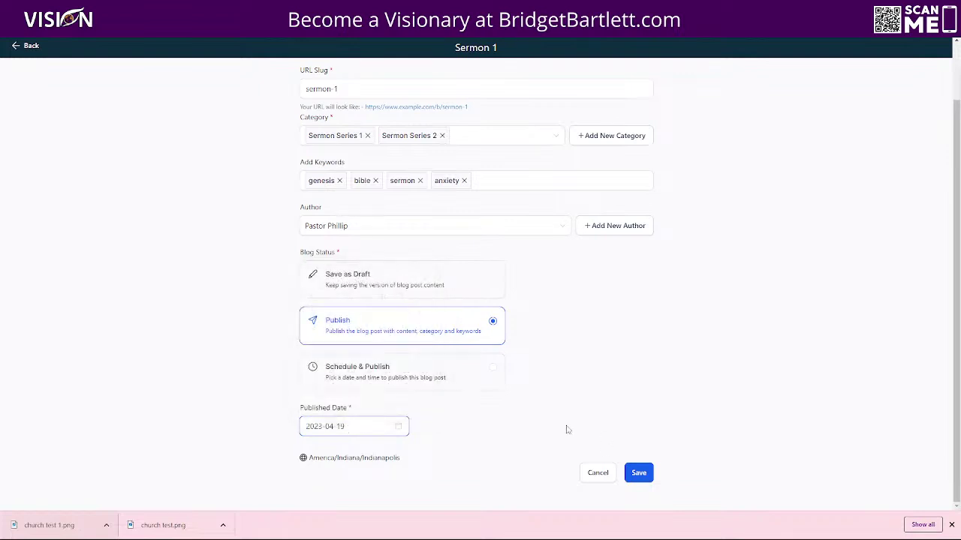
pyautogui.click(643, 474)
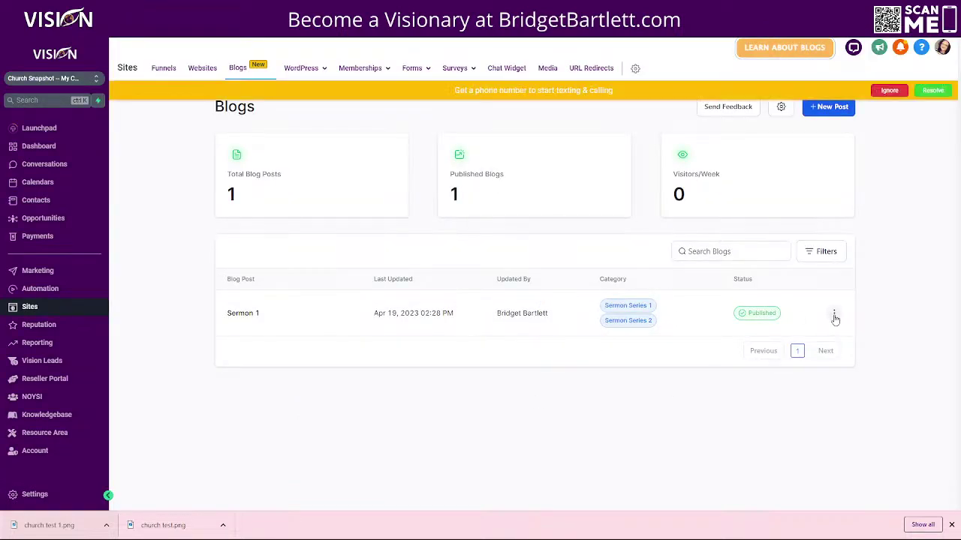
# Step: Duplicate Sermon 1 and open Sermon 1 - Copy in the editor
pyautogui.click(833, 314)
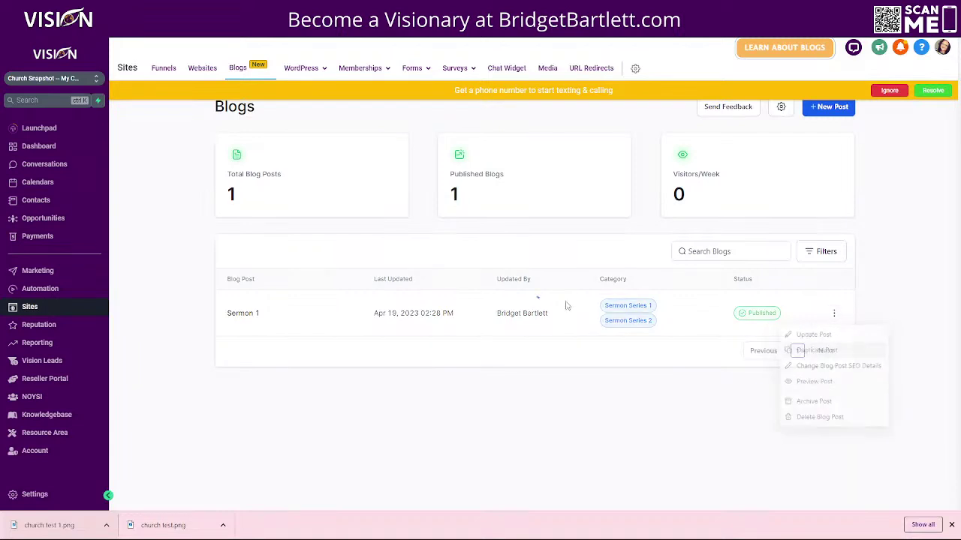
pyautogui.click(816, 353)
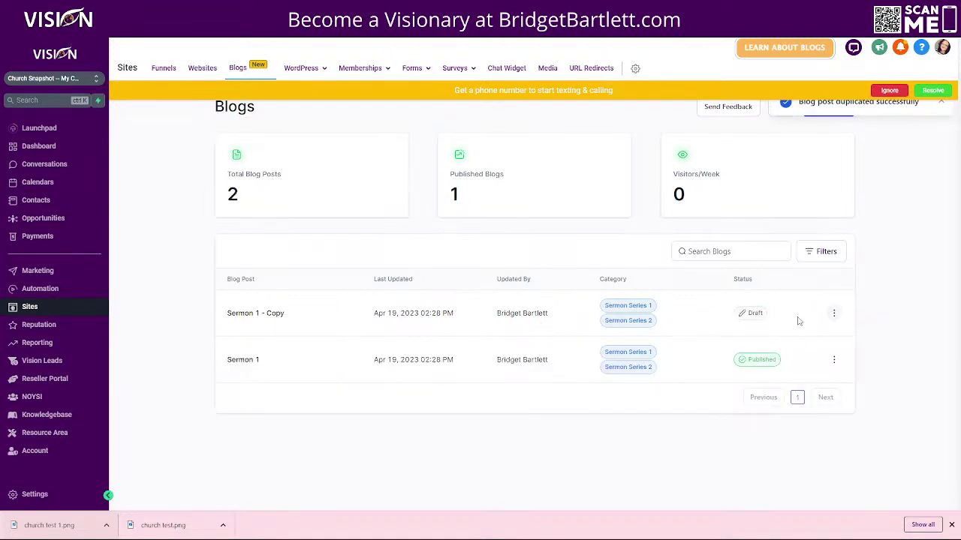
pyautogui.click(834, 315)
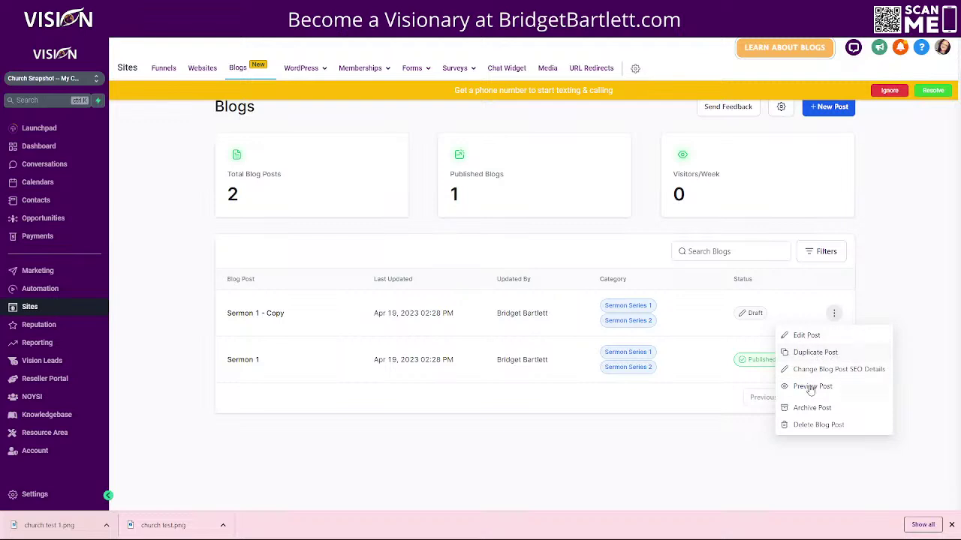
pyautogui.click(802, 337)
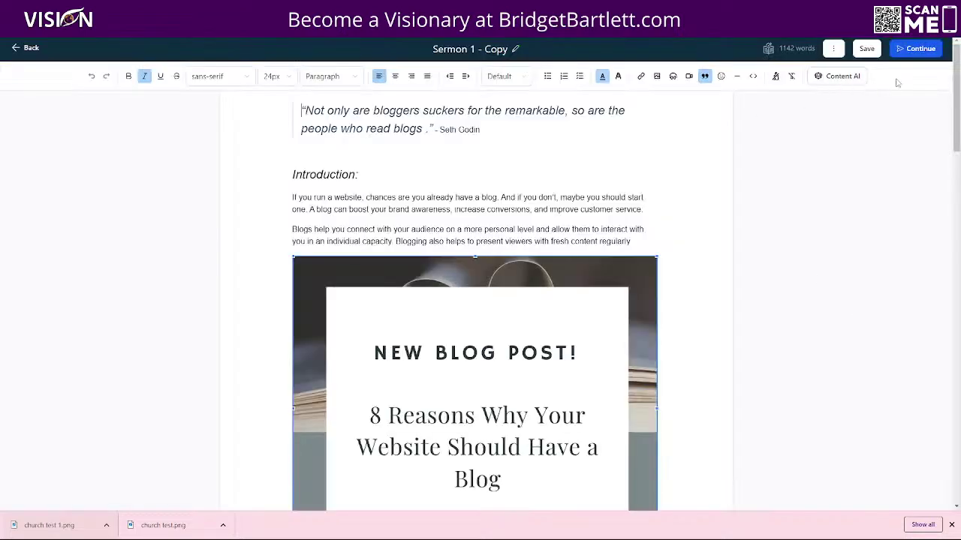
# Step: Publish Sermon 1 - Copy with a 2023-04-19 published date and save
pyautogui.click(916, 49)
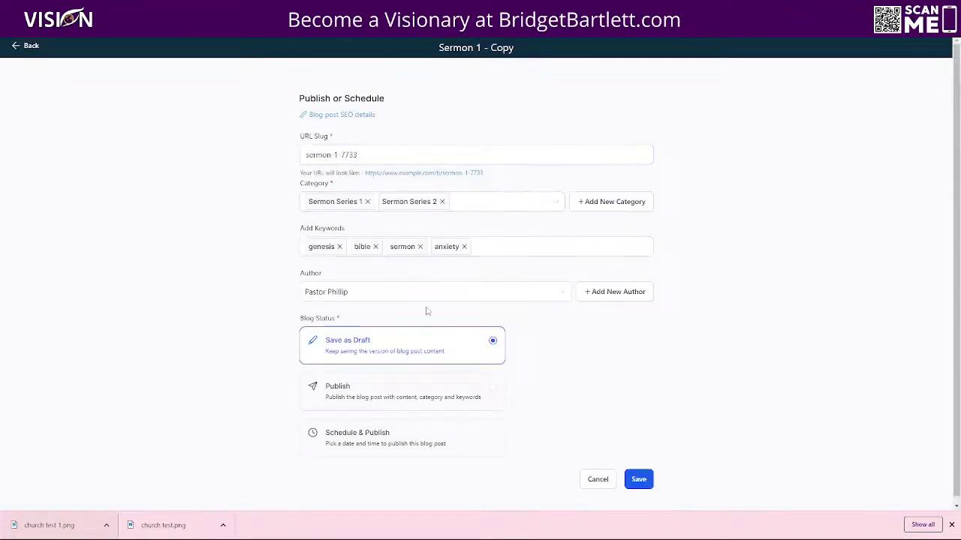
pyautogui.click(366, 398)
pyautogui.scroll(-1, 390, 450)
pyautogui.click(341, 427)
pyautogui.click(423, 405)
pyautogui.click(638, 474)
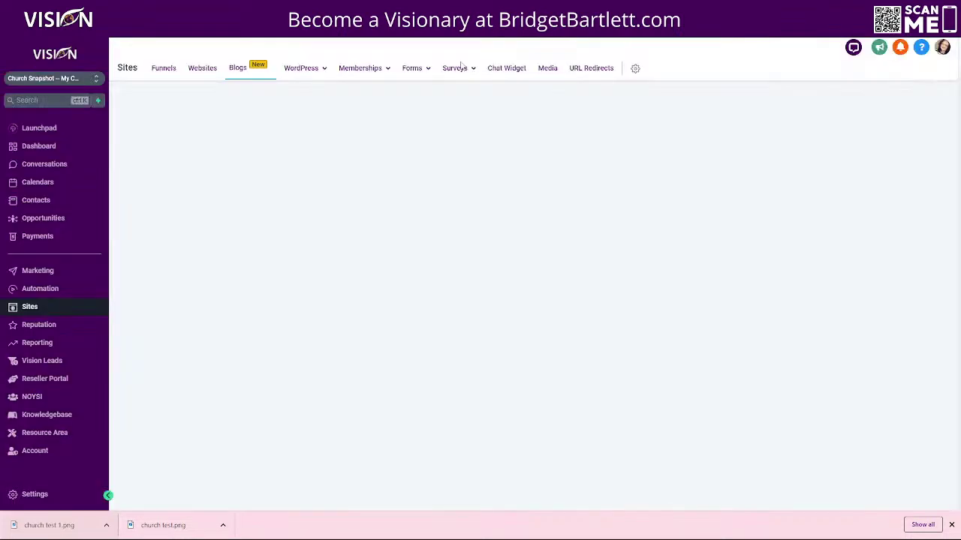
# Step: Duplicate Sermon 1 - Copy and open Sermon 1 - Copy - Copy for editing
pyautogui.click(833, 313)
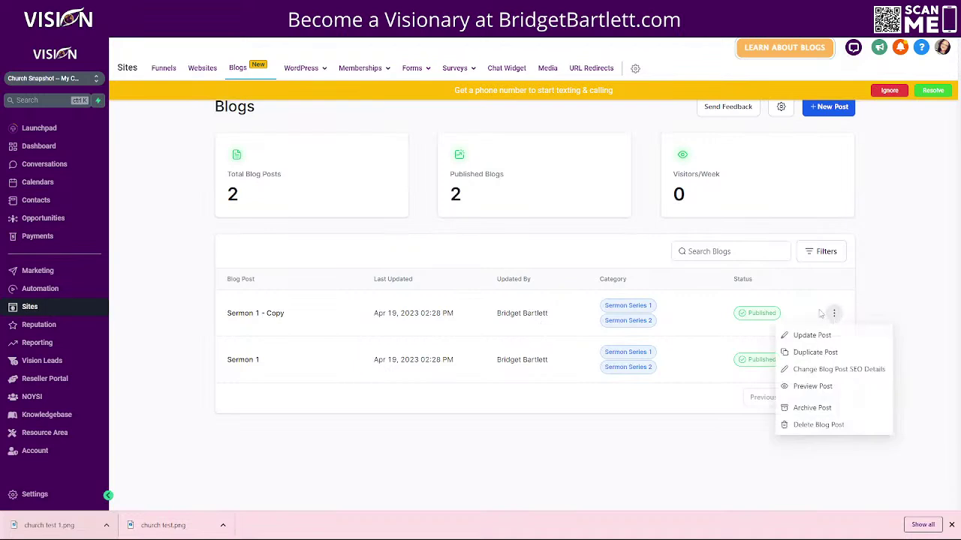
pyautogui.click(800, 353)
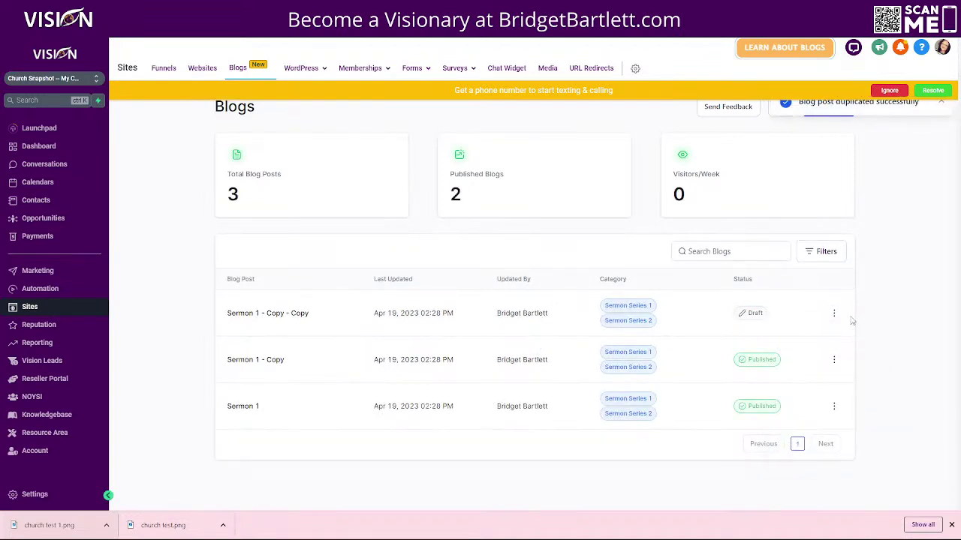
pyautogui.click(833, 313)
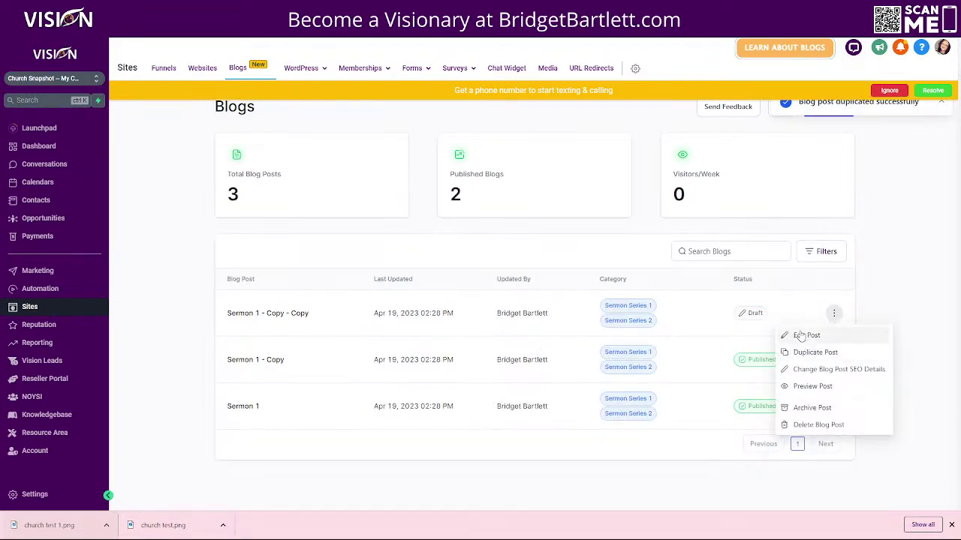
pyautogui.click(789, 267)
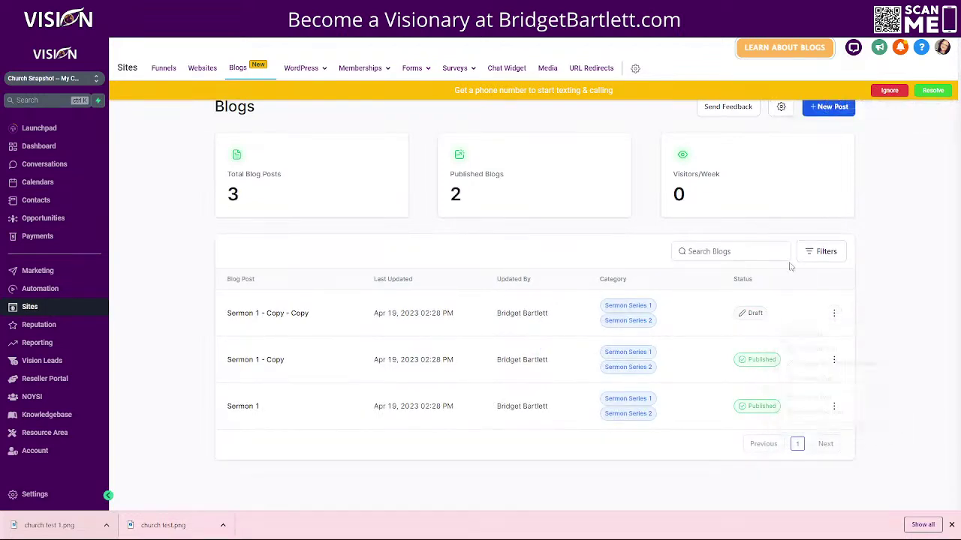
pyautogui.click(833, 313)
pyautogui.click(801, 332)
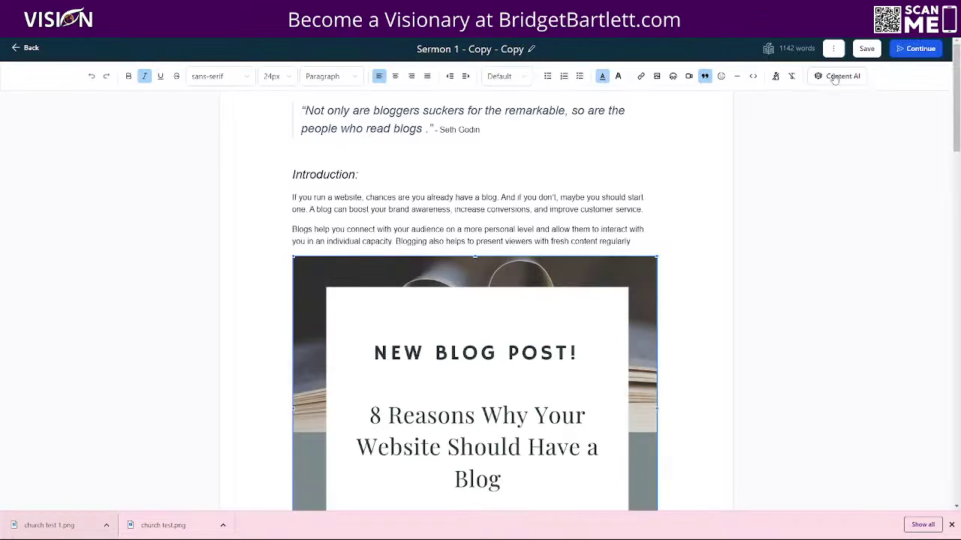
# Step: Publish Sermon 1 - Copy - Copy dated 2023-04-19, save, and return to Blogs
pyautogui.click(872, 49)
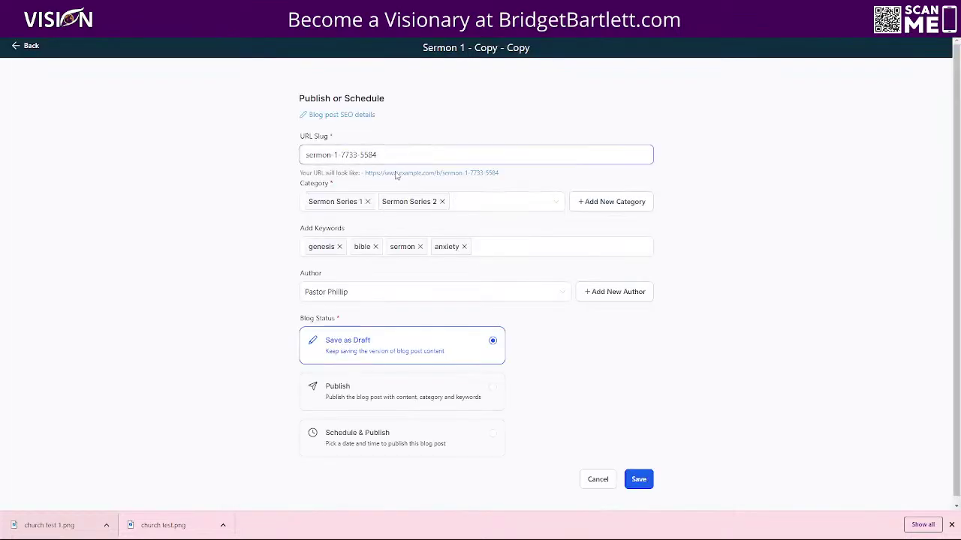
pyautogui.click(359, 389)
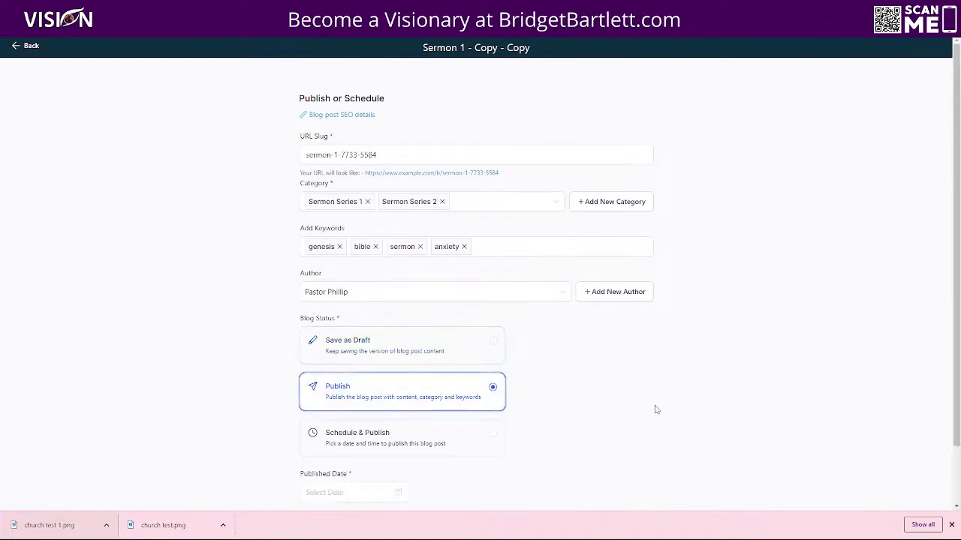
pyautogui.scroll(-1, 653, 416)
pyautogui.click(353, 426)
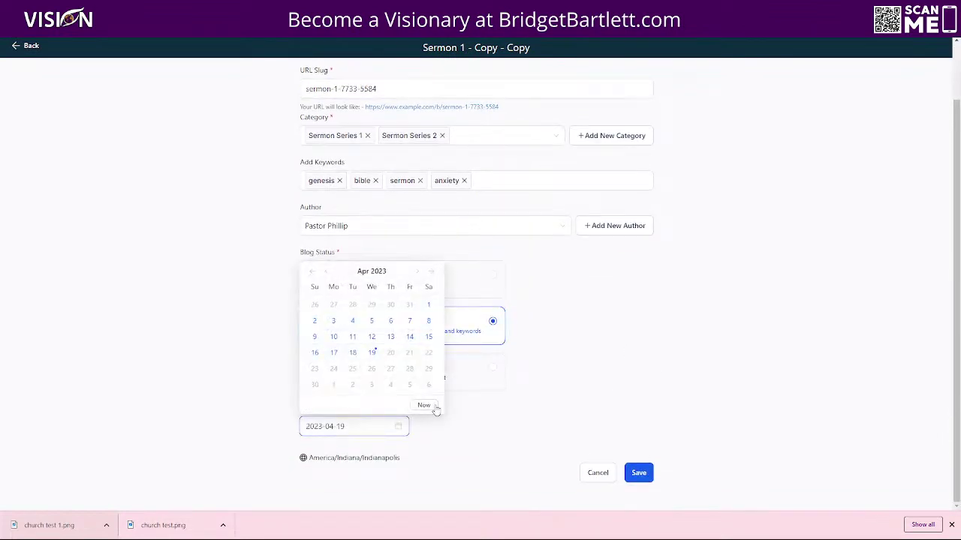
pyautogui.click(424, 407)
pyautogui.click(637, 473)
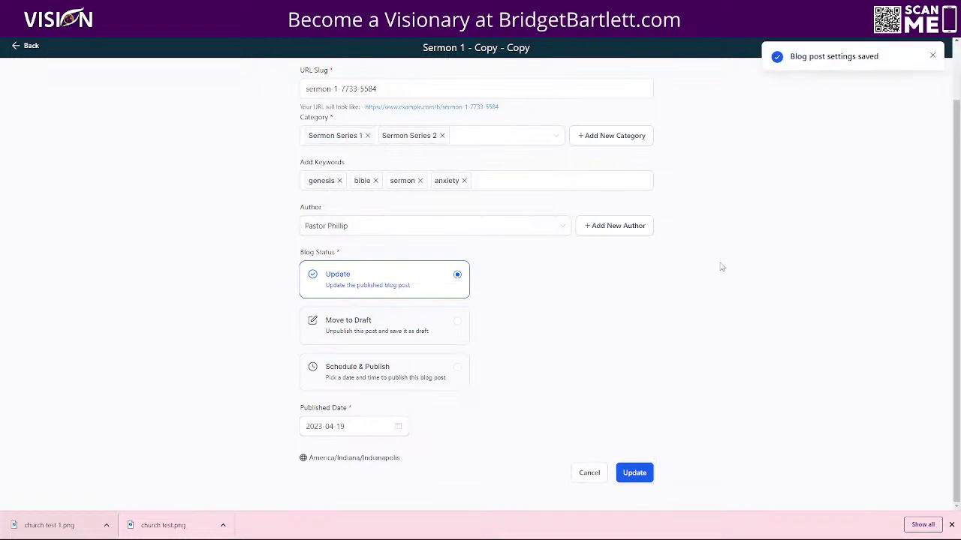
pyautogui.click(634, 473)
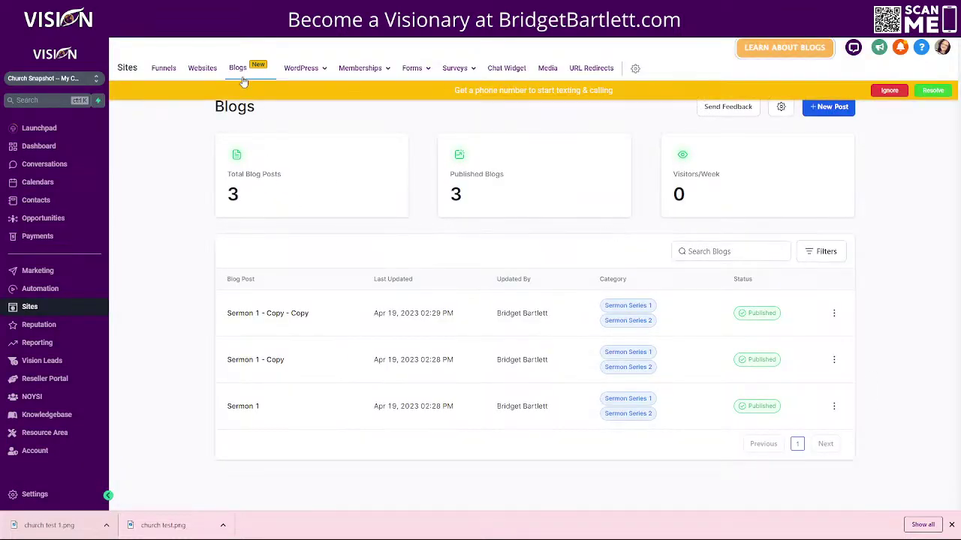
# Step: Preview the Church website's Sermons page, then close the preview
pyautogui.click(201, 67)
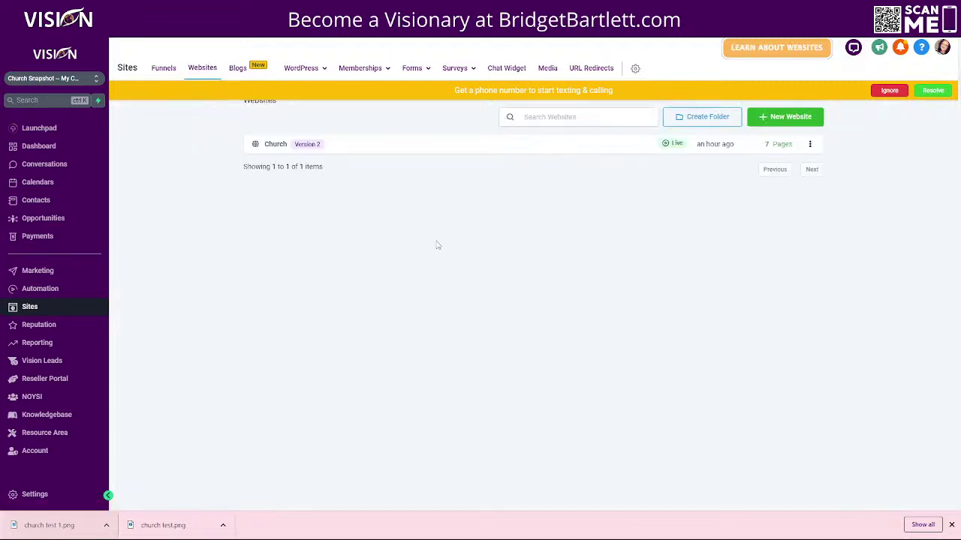
pyautogui.click(274, 145)
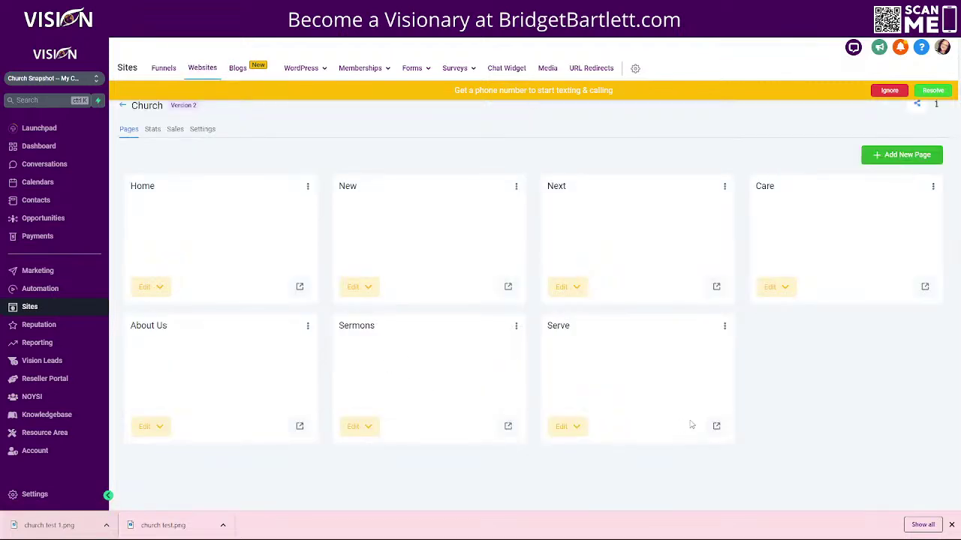
pyautogui.click(508, 427)
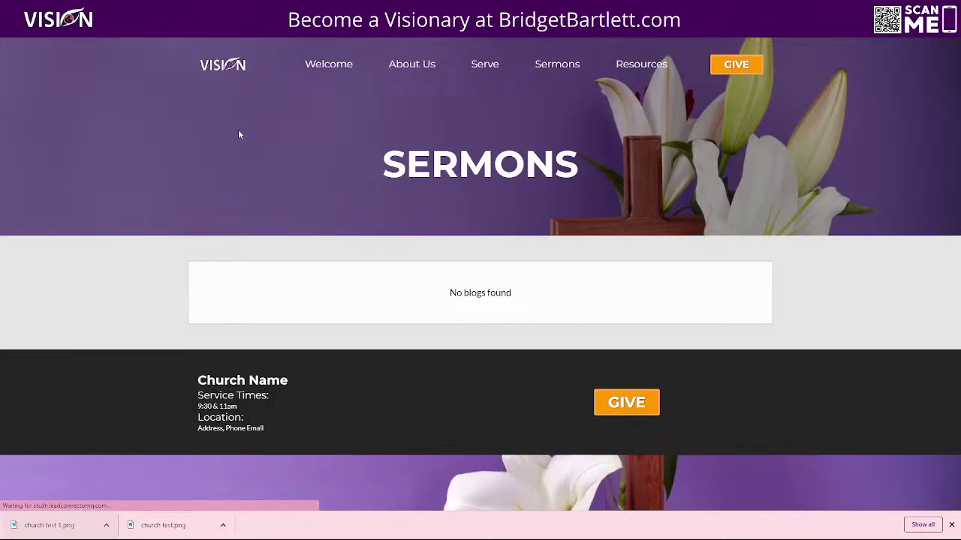
pyautogui.hotkey('ctrl', 'w')
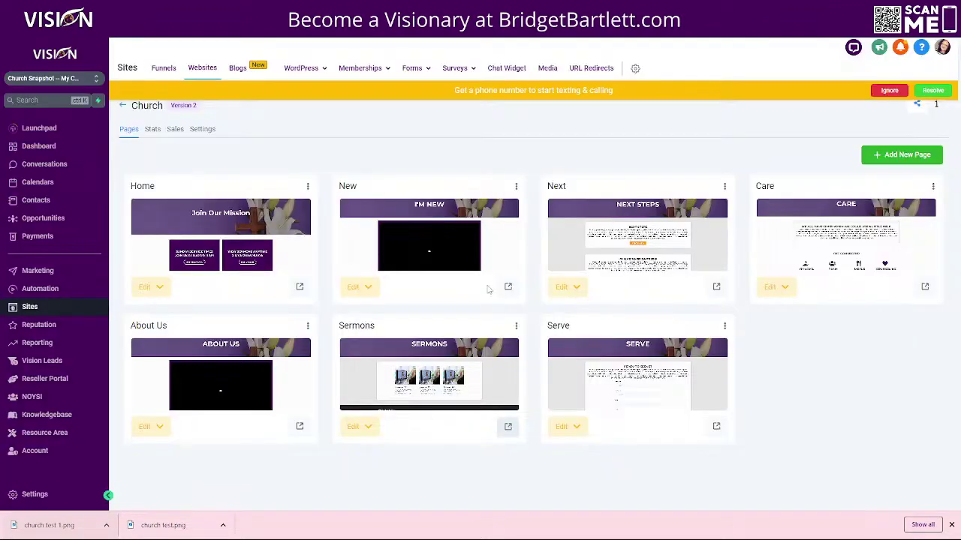
# Step: Limit the Sermons page blog element to Sermon Series 1 and 2, then preview it
pyautogui.click(363, 427)
pyautogui.click(405, 394)
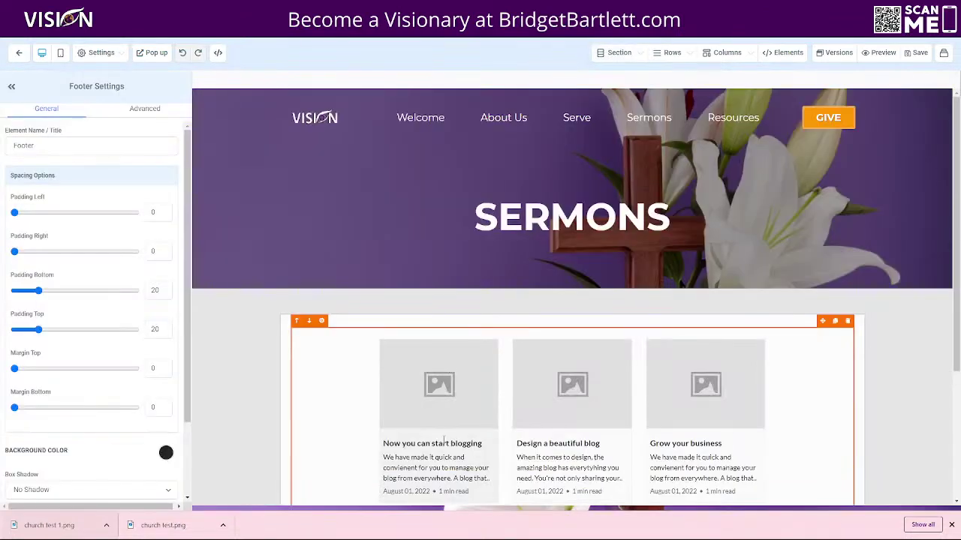
pyautogui.click(445, 440)
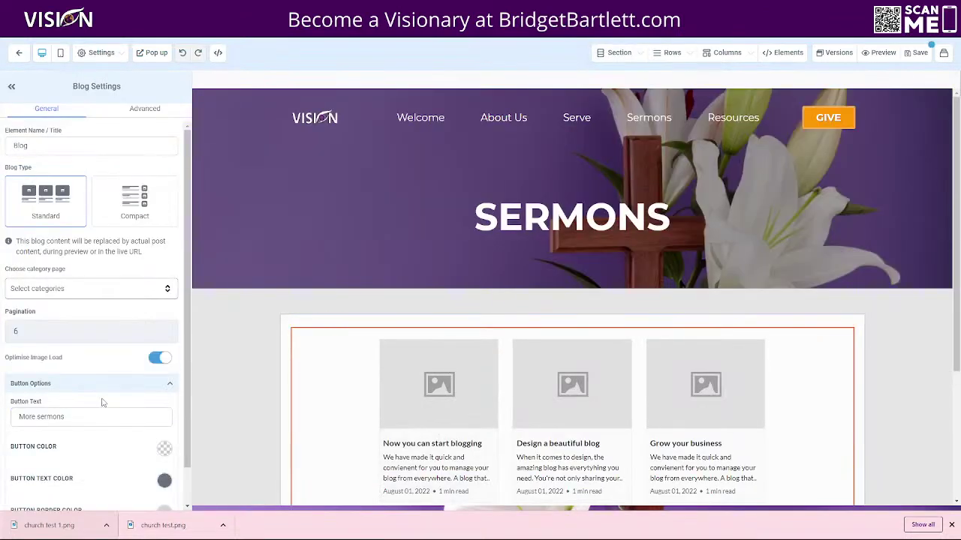
pyautogui.click(80, 292)
pyautogui.click(21, 315)
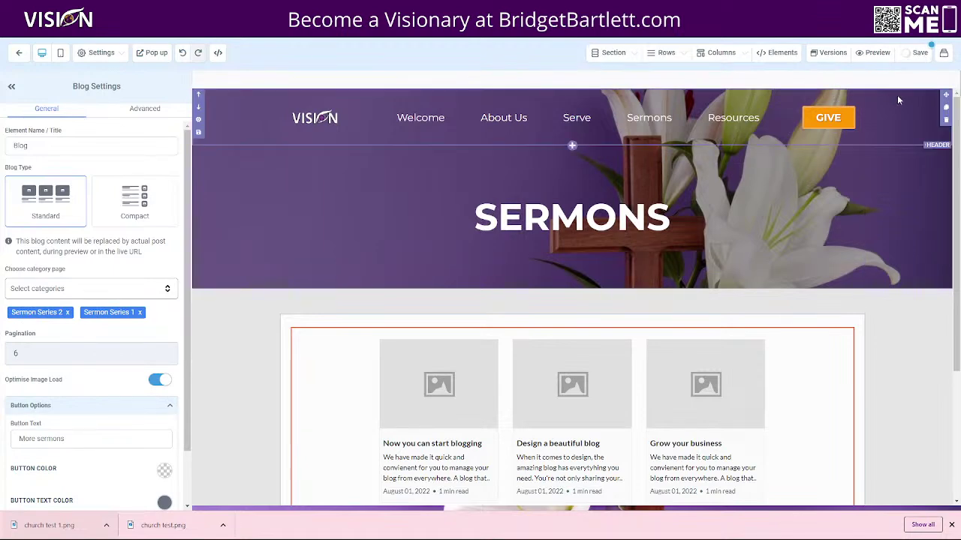
pyautogui.click(877, 54)
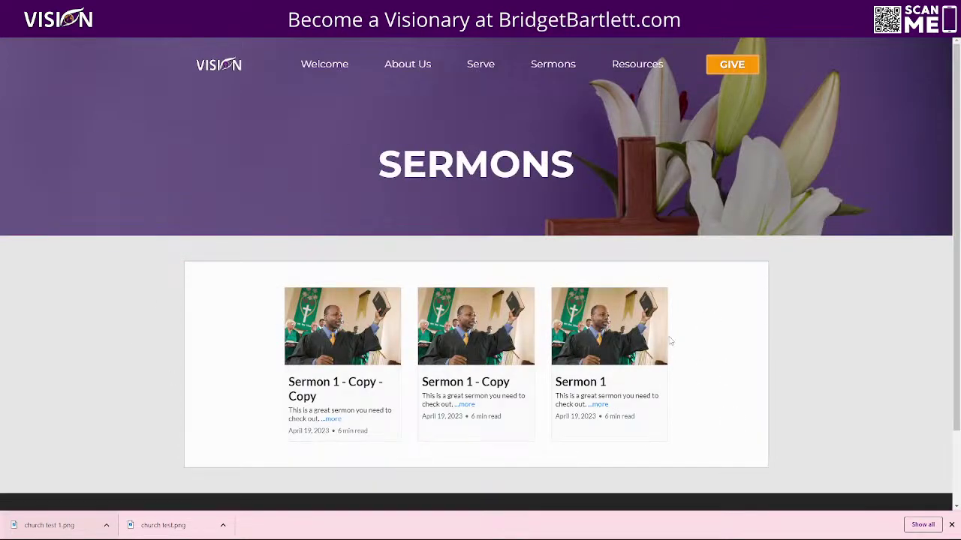
# Step: Open the Sermon 1 article from the Sermons preview and read through it
pyautogui.click(616, 339)
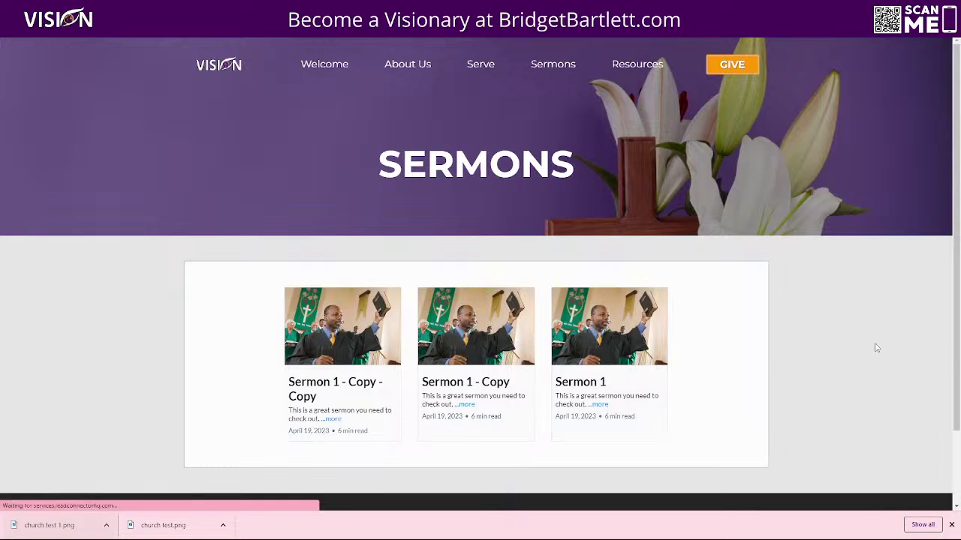
pyautogui.click(622, 414)
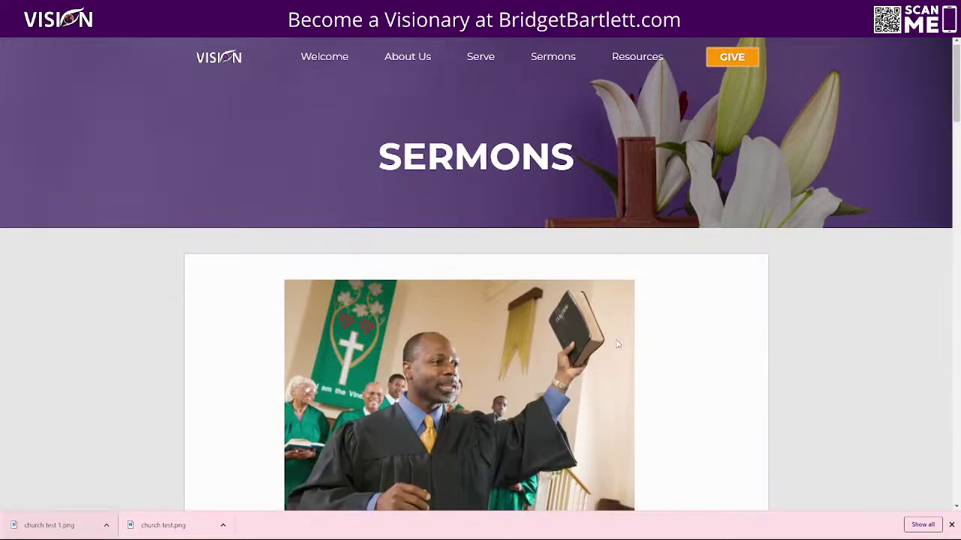
pyautogui.scroll(-15, 613, 334)
pyautogui.scroll(-15, 566, 339)
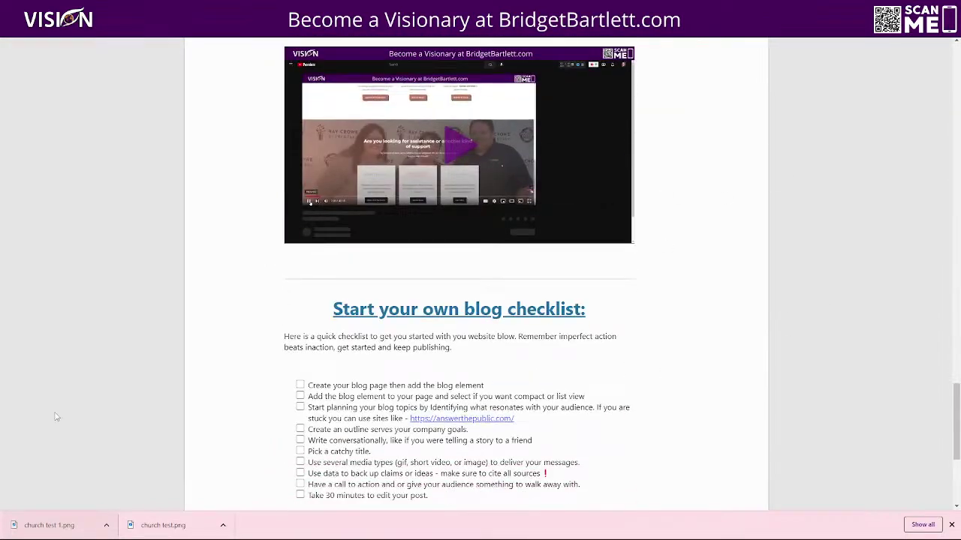
pyautogui.scroll(-4, 723, 292)
pyautogui.scroll(10, 693, 296)
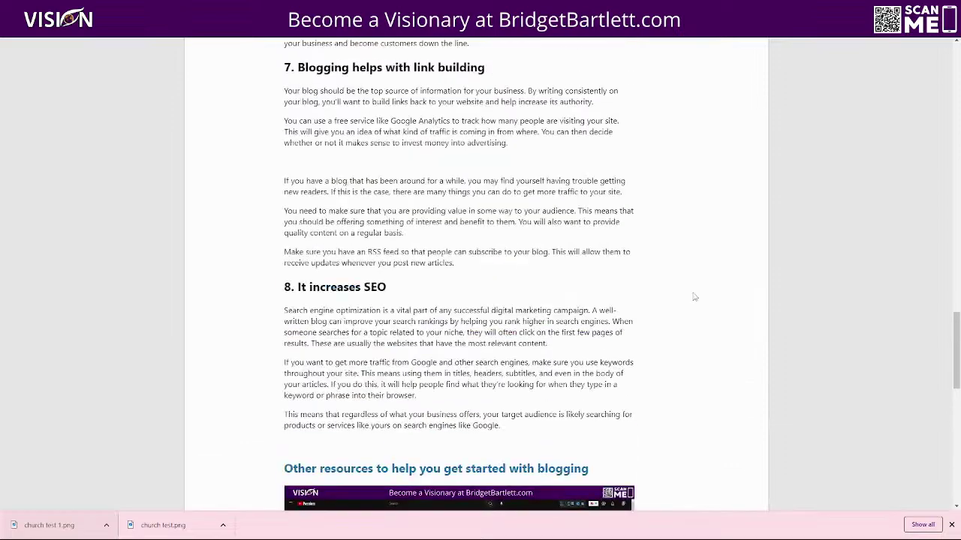
pyautogui.scroll(-10, 693, 295)
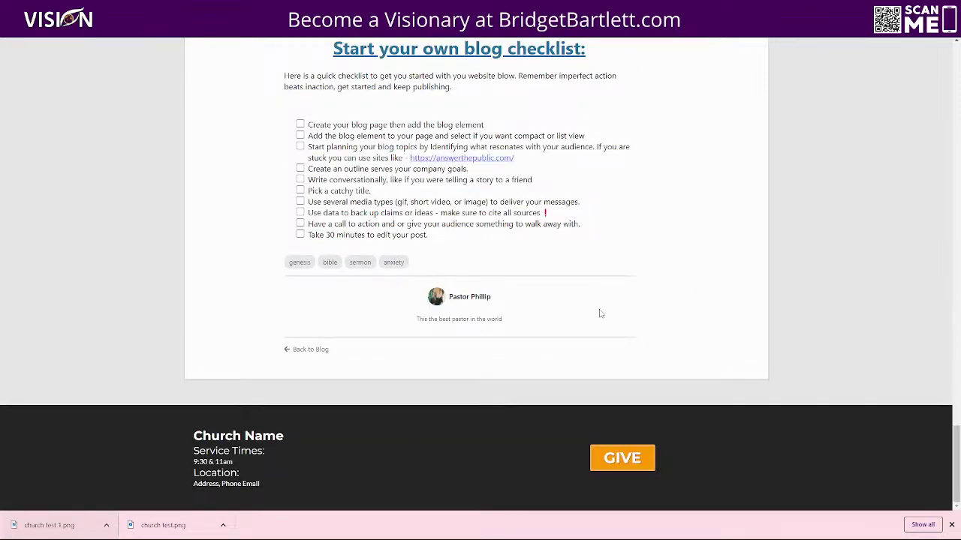
pyautogui.scroll(20, 725, 311)
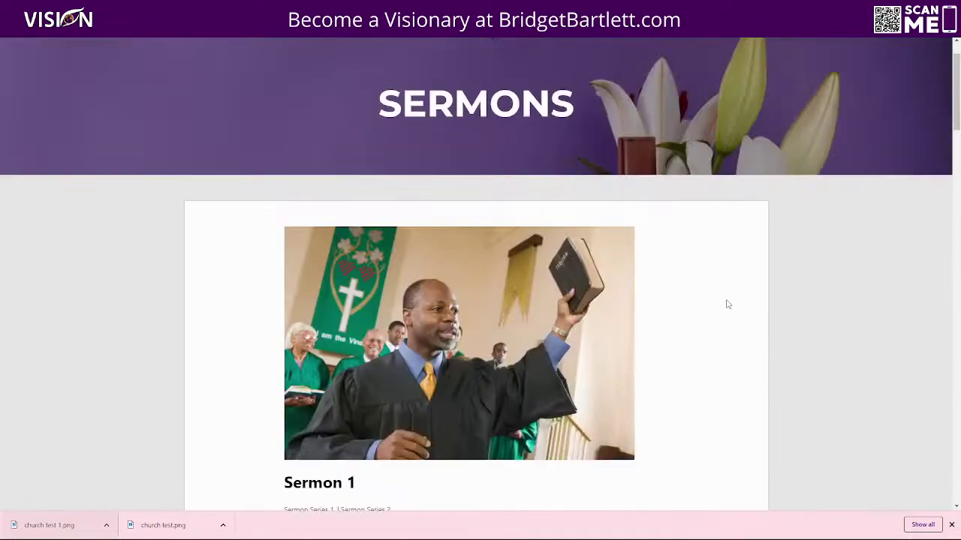
pyautogui.scroll(-2, 727, 304)
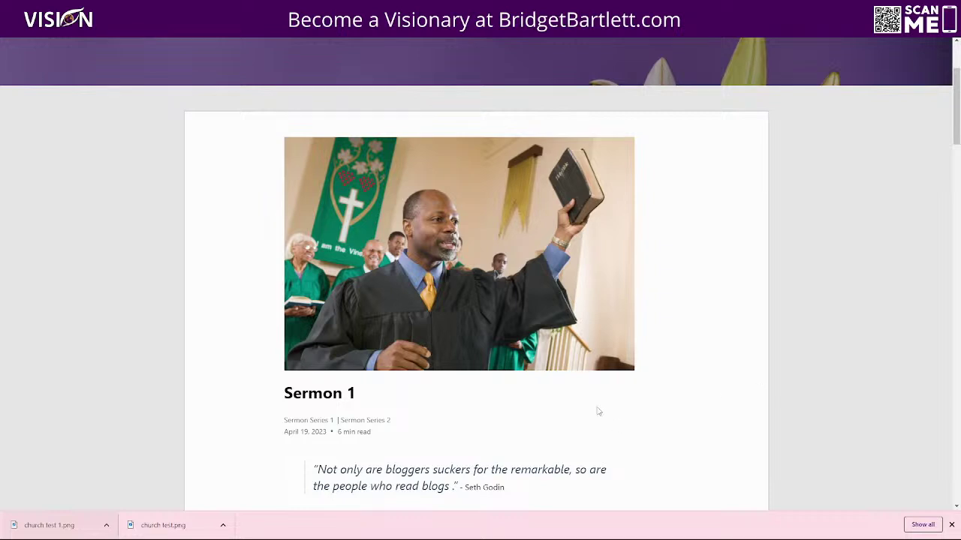
pyautogui.scroll(2, 489, 243)
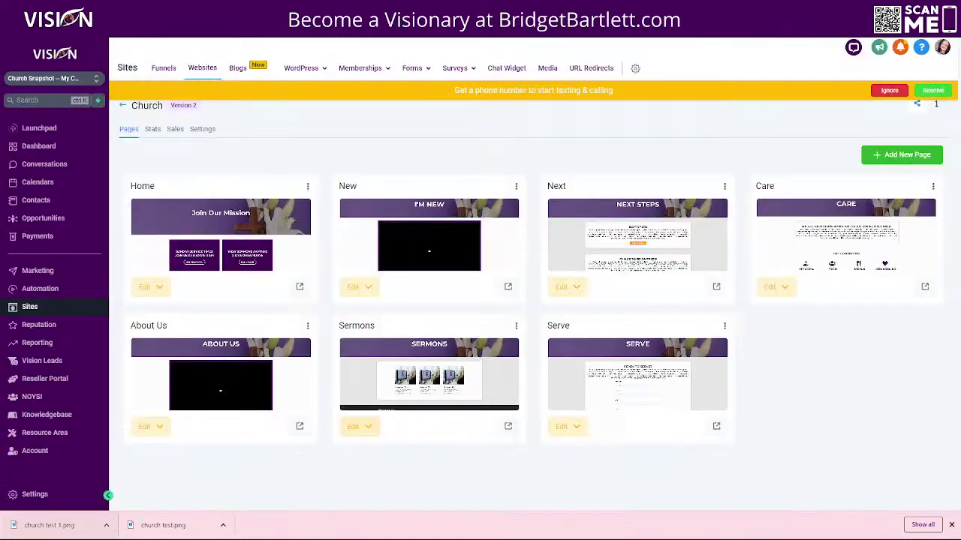
# Step: Review the blog settings' Categories and RSS tabs, then go back to settings
pyautogui.click(239, 72)
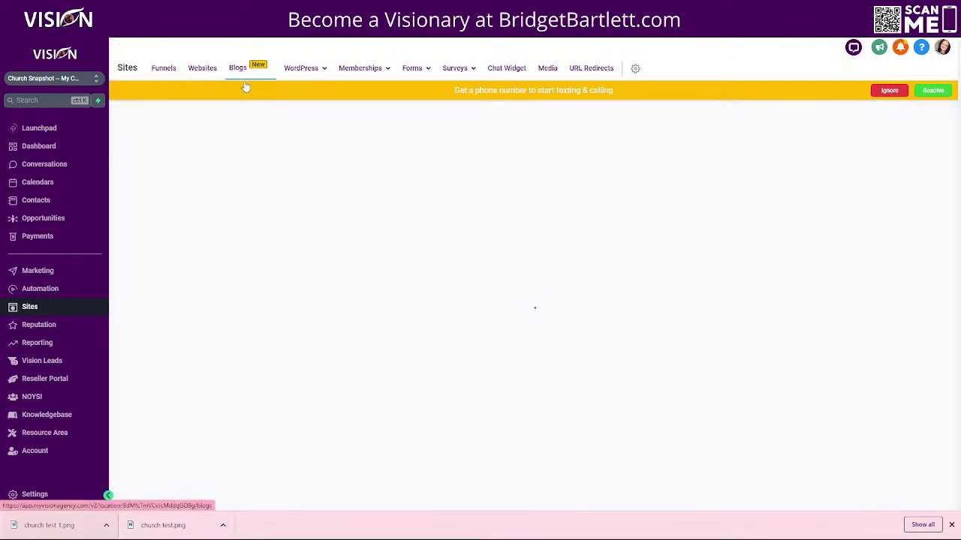
pyautogui.click(884, 92)
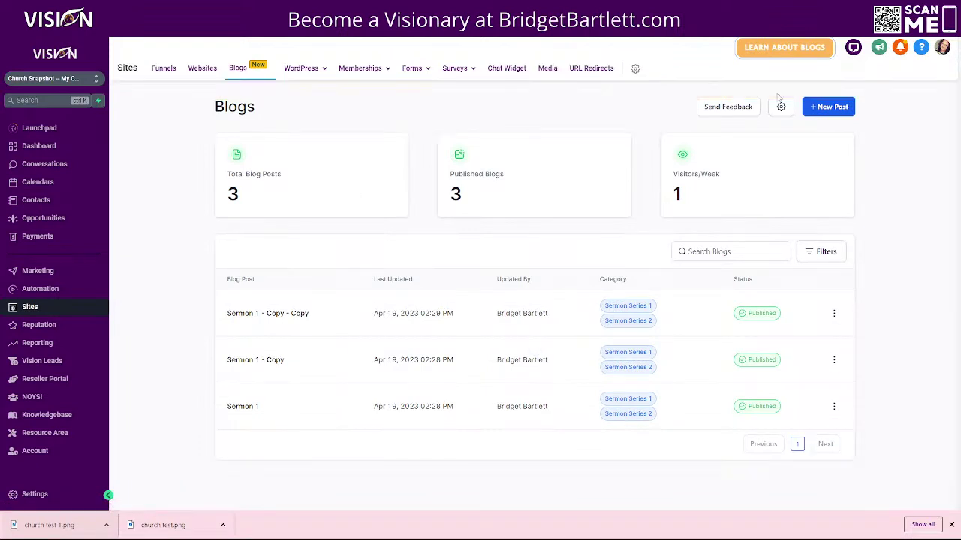
pyautogui.click(780, 107)
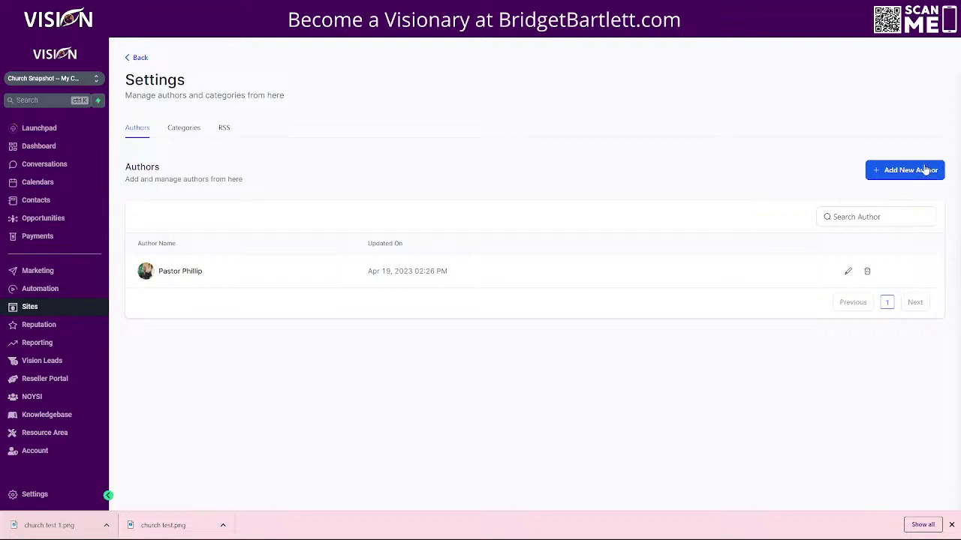
pyautogui.click(190, 133)
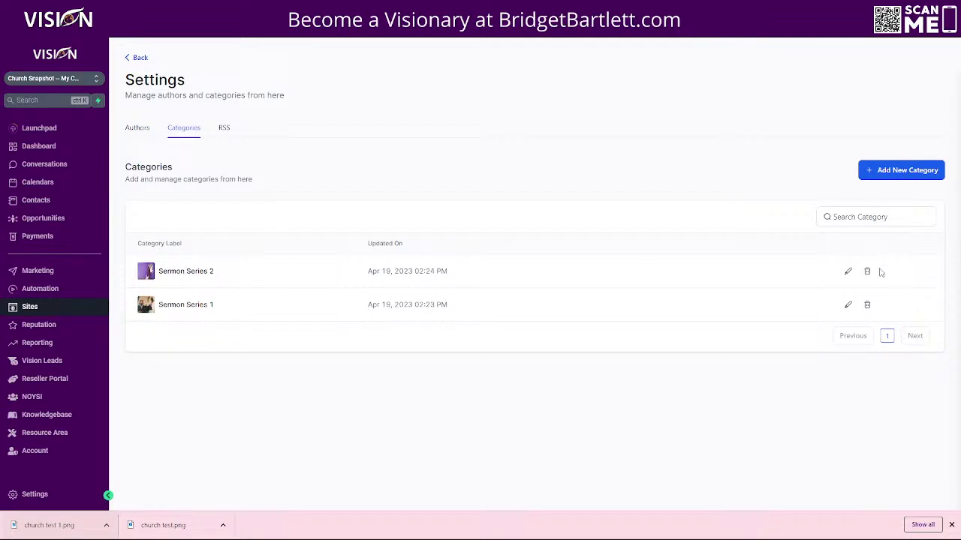
pyautogui.click(226, 130)
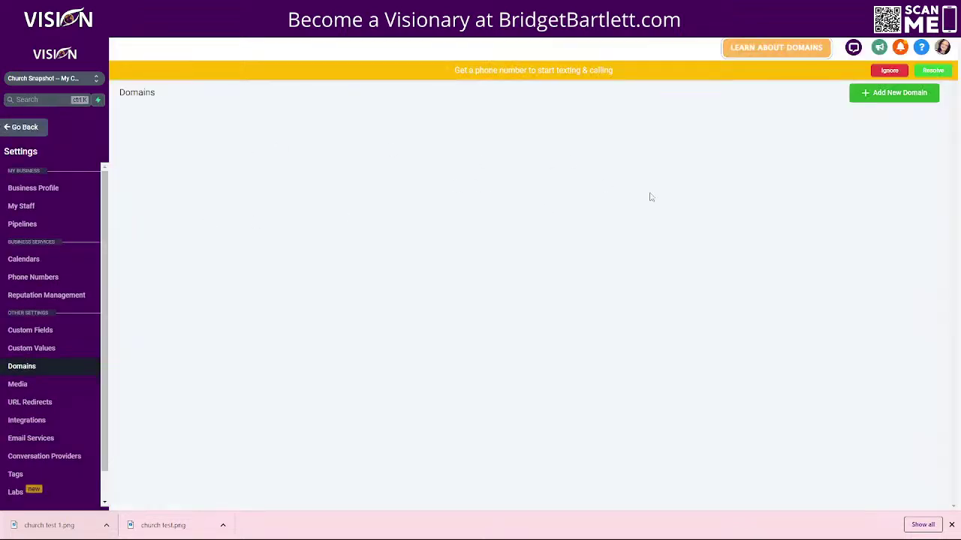
pyautogui.click(16, 127)
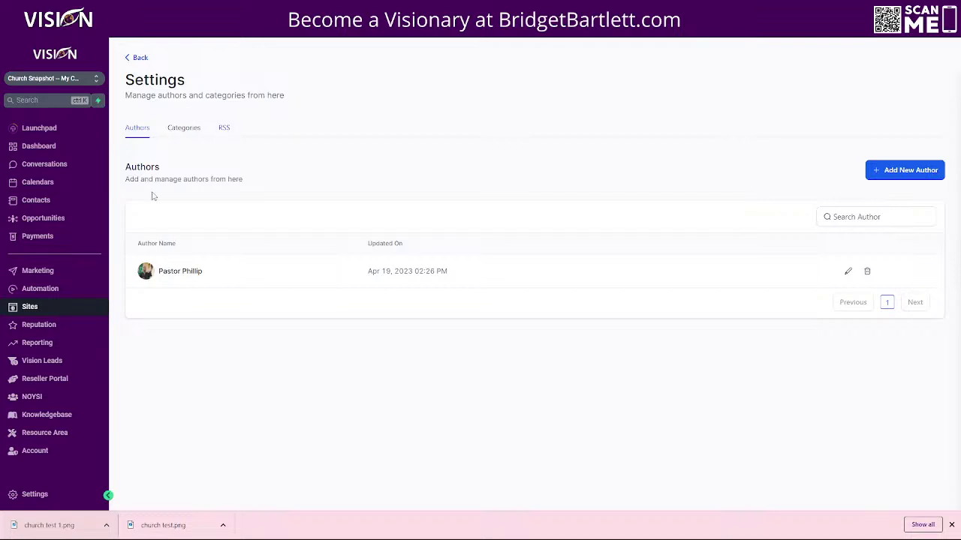
# Step: Create a new email template in Marketing > Emails > Templates using the Design Editor
pyautogui.click(43, 273)
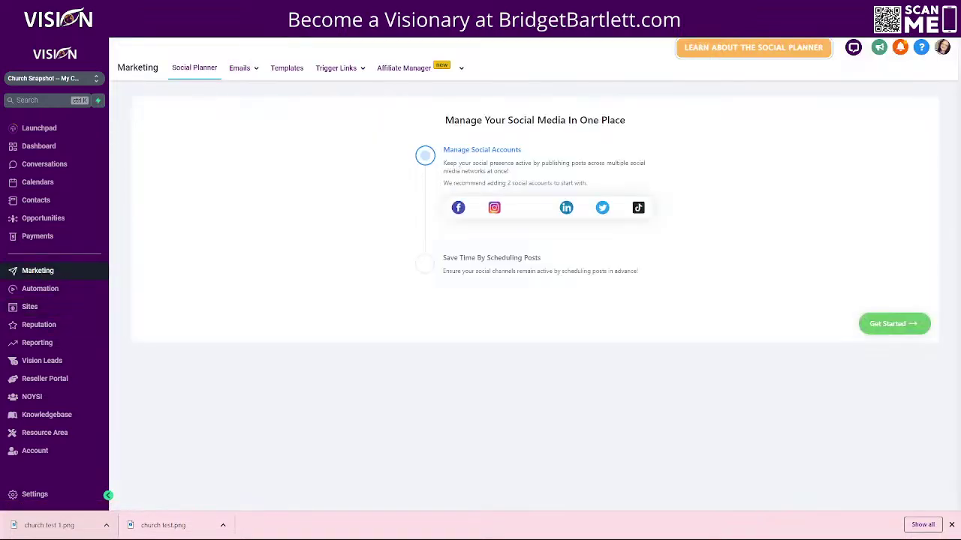
pyautogui.click(238, 90)
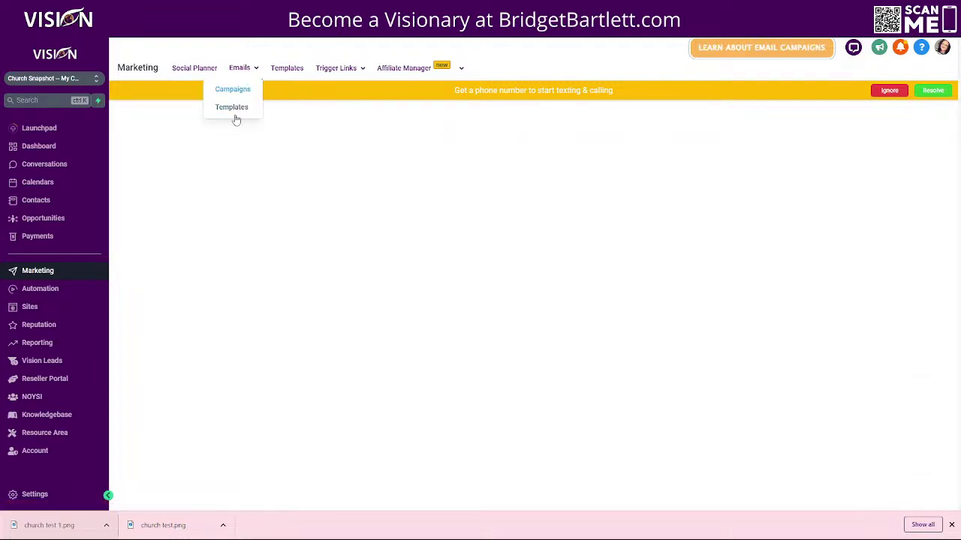
pyautogui.click(232, 109)
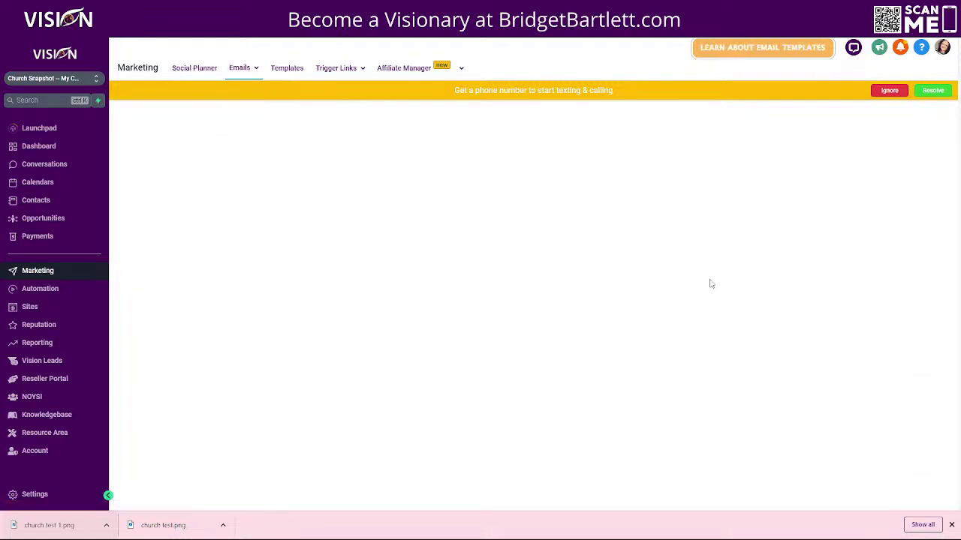
pyautogui.click(890, 90)
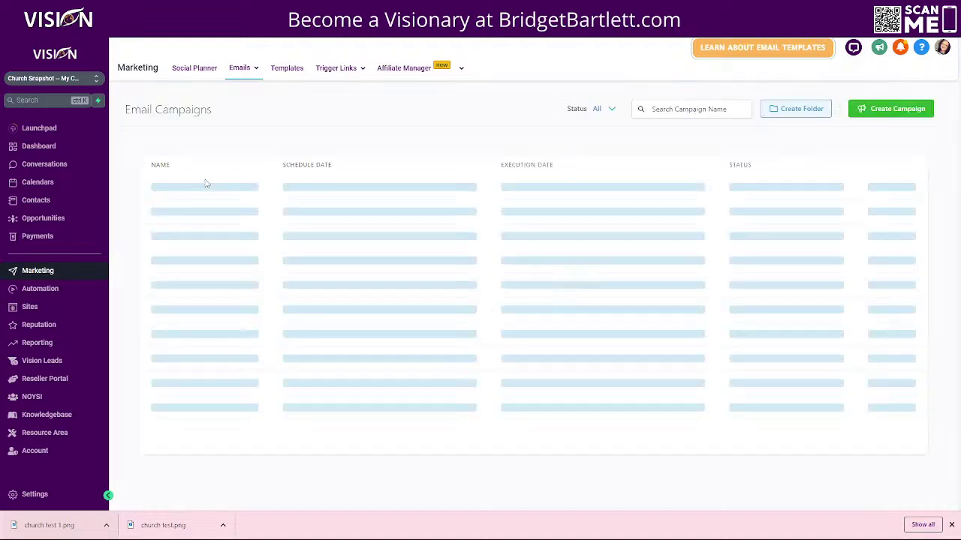
pyautogui.click(542, 284)
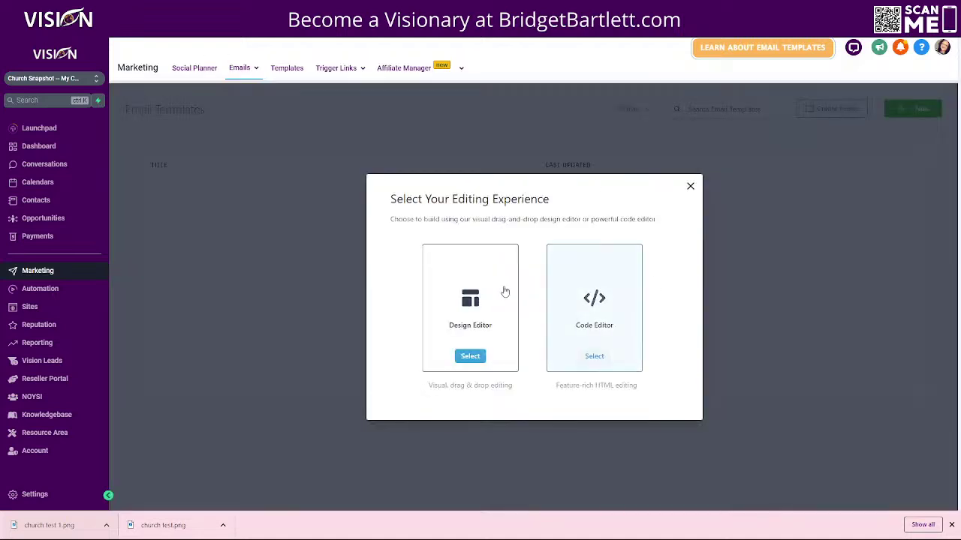
pyautogui.click(481, 356)
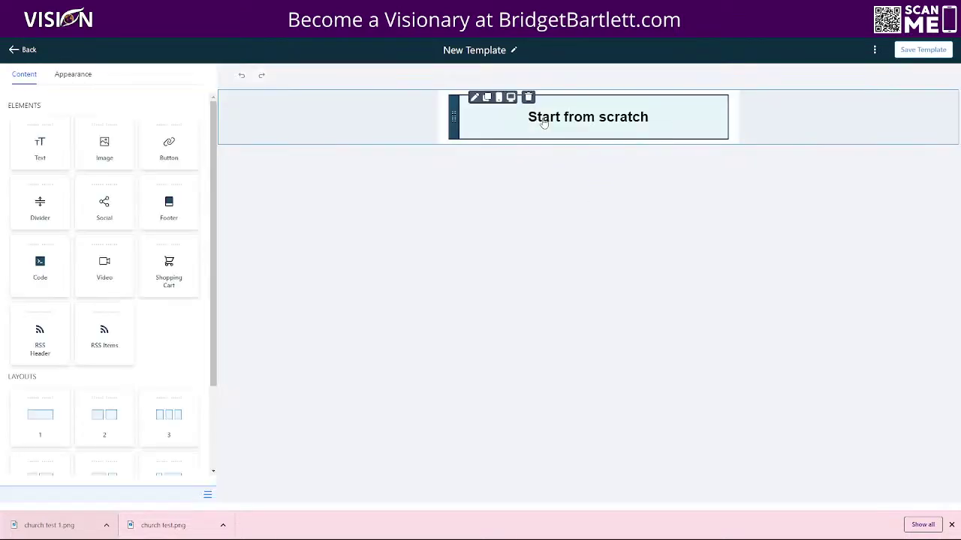
# Step: Place an RSS Items block under the 'Start from scratch' heading and finish editing it
pyautogui.click(543, 122)
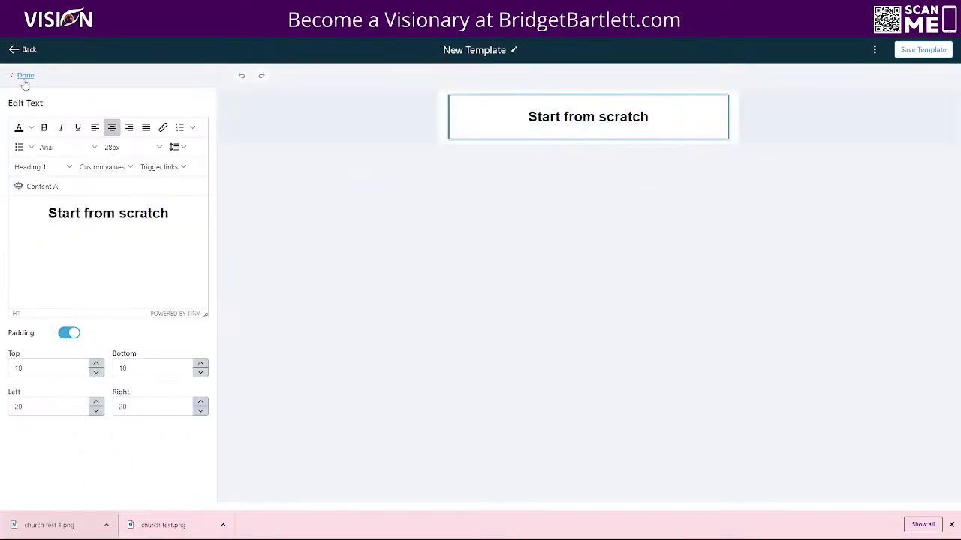
pyautogui.click(25, 78)
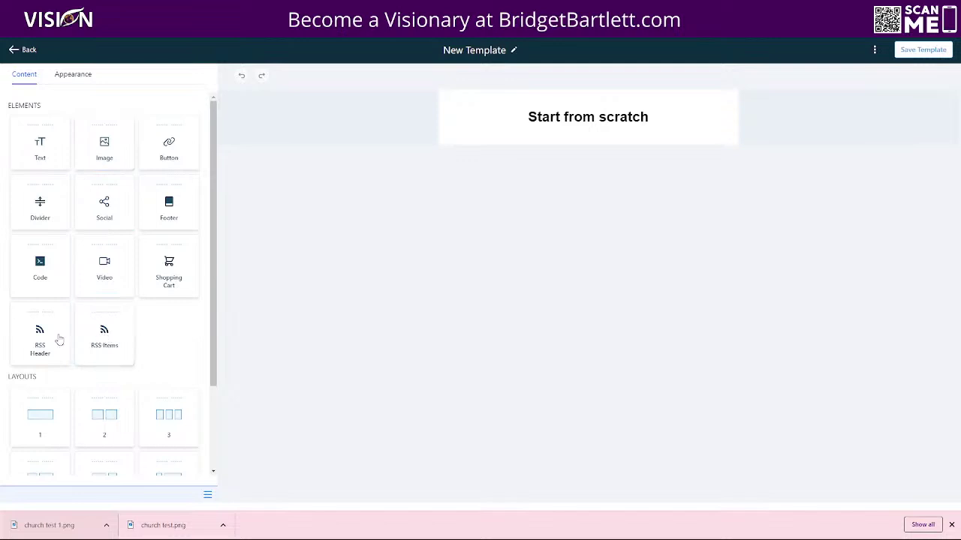
pyautogui.moveTo(105, 339); pyautogui.dragTo(581, 143)
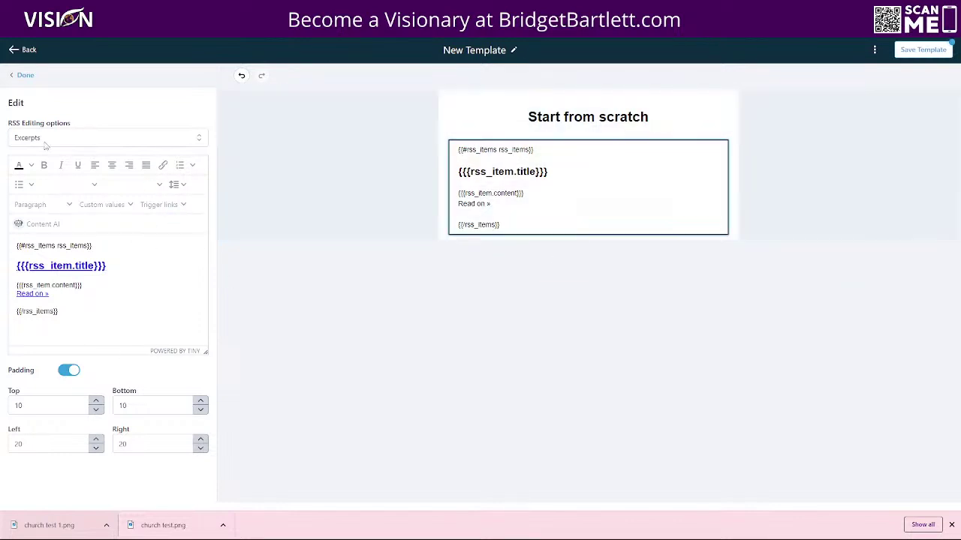
pyautogui.click(23, 76)
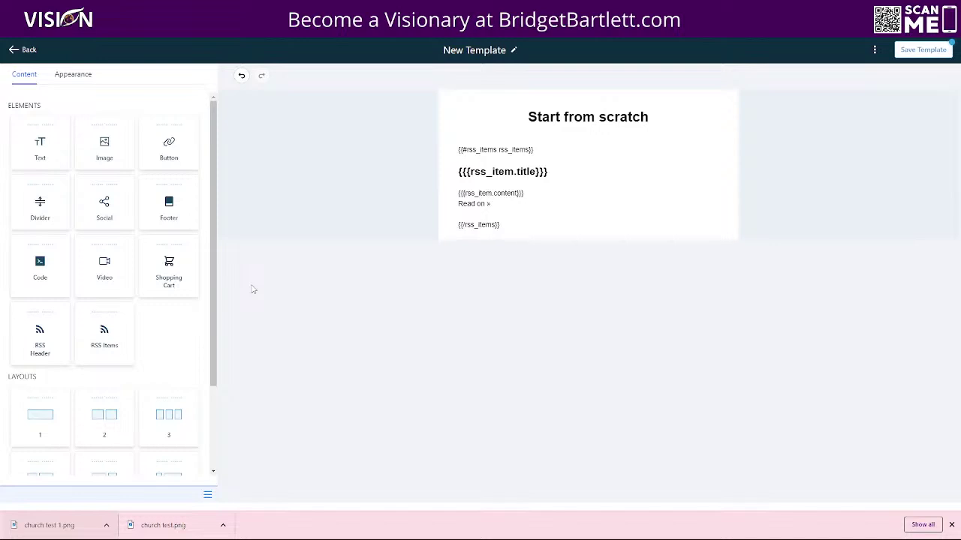
pyautogui.moveTo(260, 230)
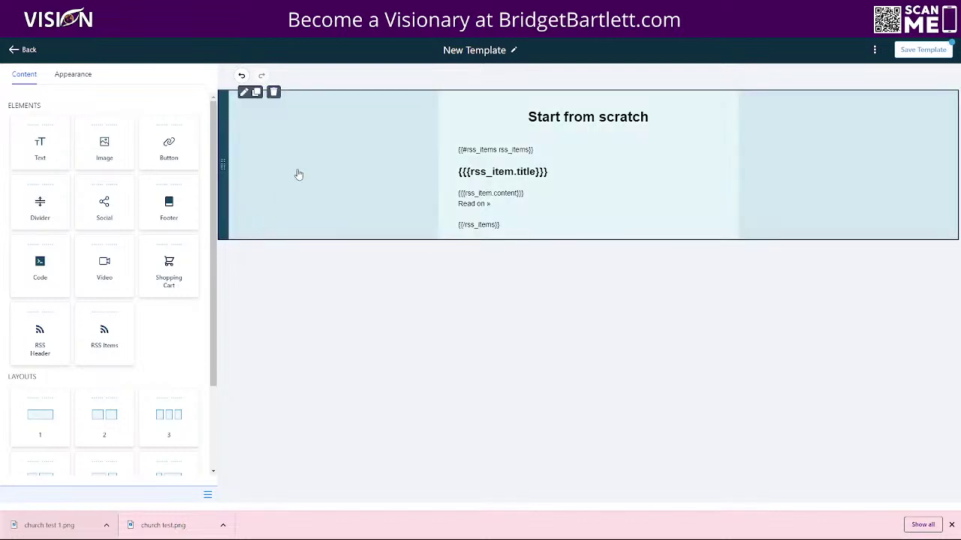